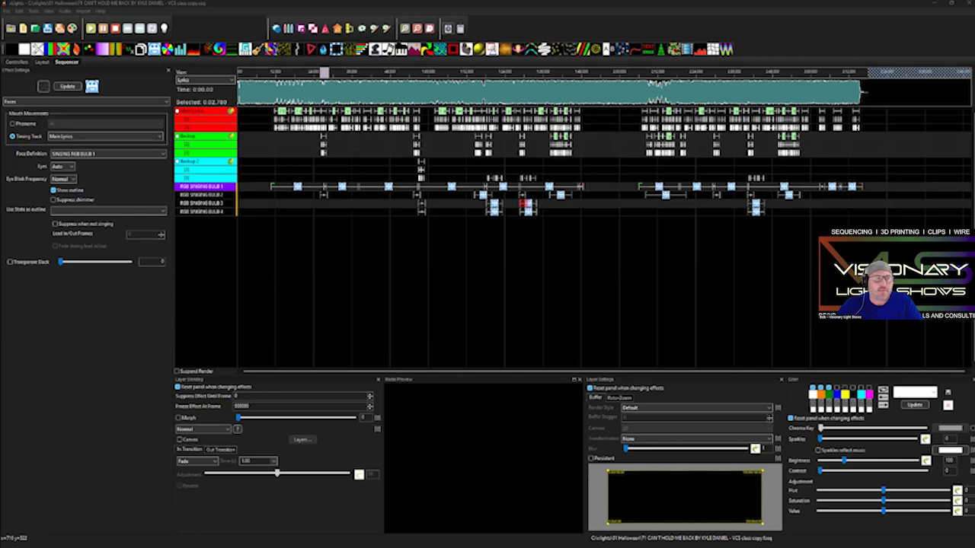
Step: Review the mouth animation phoneme chart and the Autolyrics lyric timing page in the browser, and return to xLights
{"action": "key", "text": "alt+Tab"}
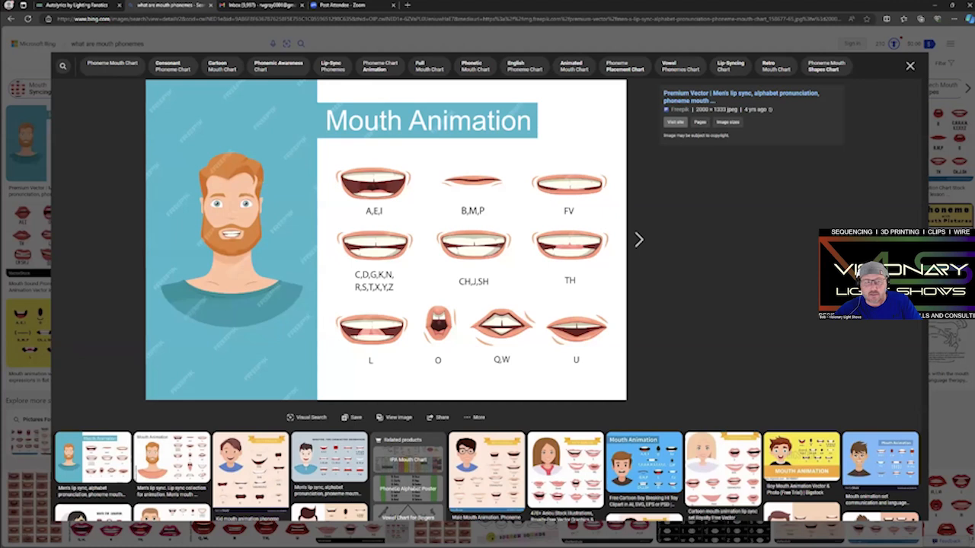
{"action": "left_click", "coordinate": [935, 5]}
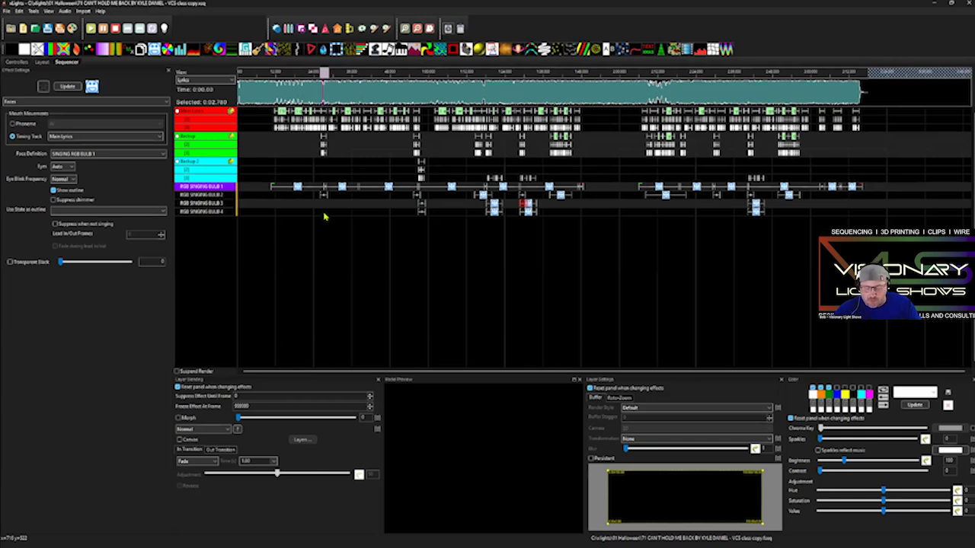
{"action": "key", "text": "alt+Tab"}
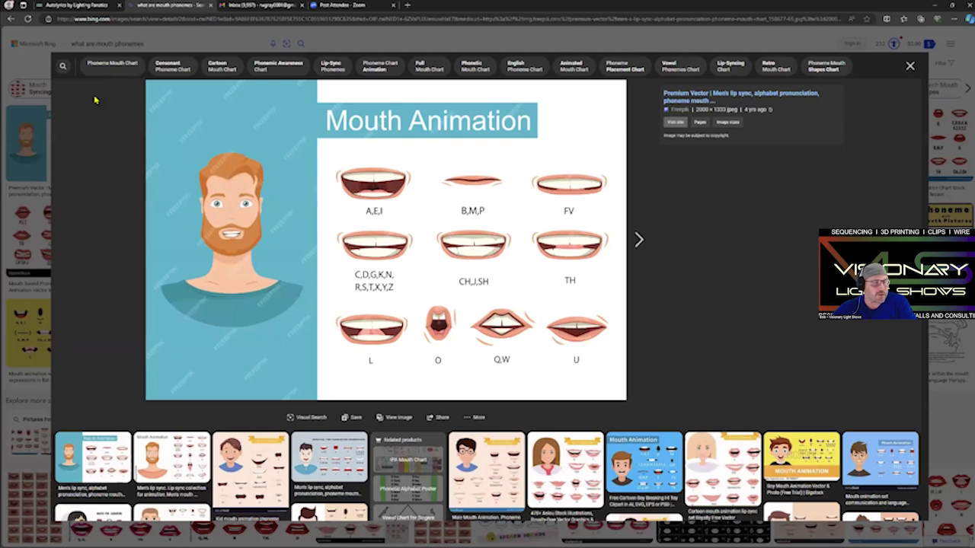
{"action": "key", "text": "ctrl+shift+Tab"}
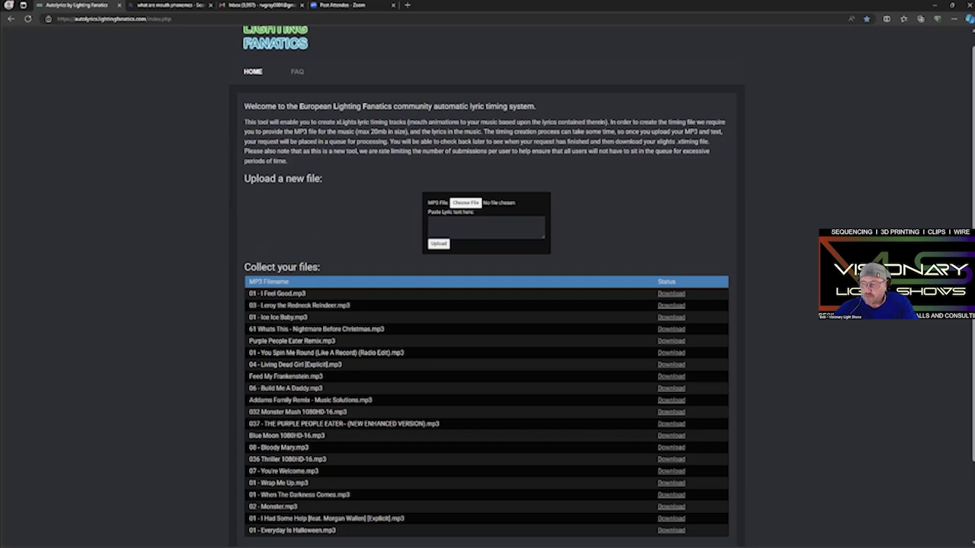
{"action": "key", "text": "alt+Tab"}
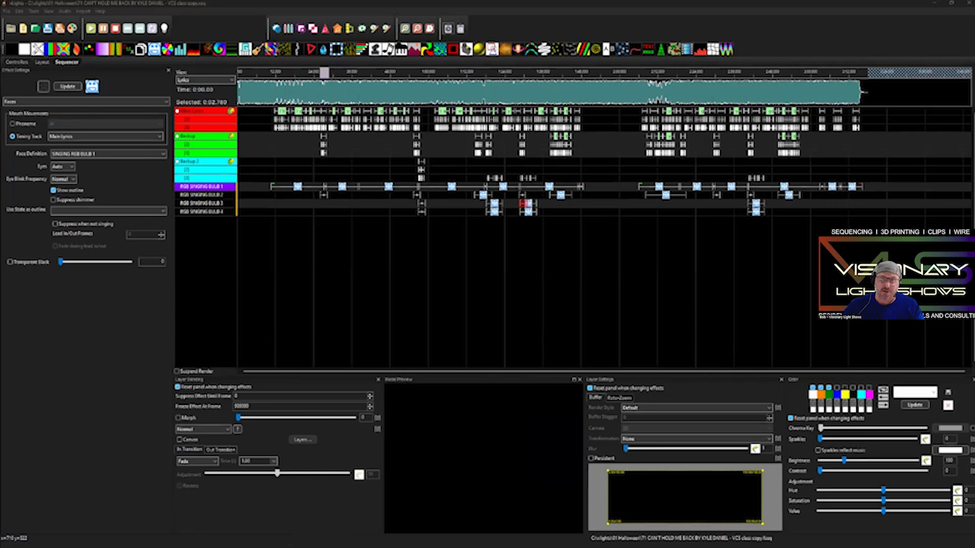
Step: Compare the line-by-line Monster by Skillet lyrics, their single-paragraph version and the "I'll bet you never thought" lyrics in Notepad
{"action": "key", "text": "alt+Tab"}
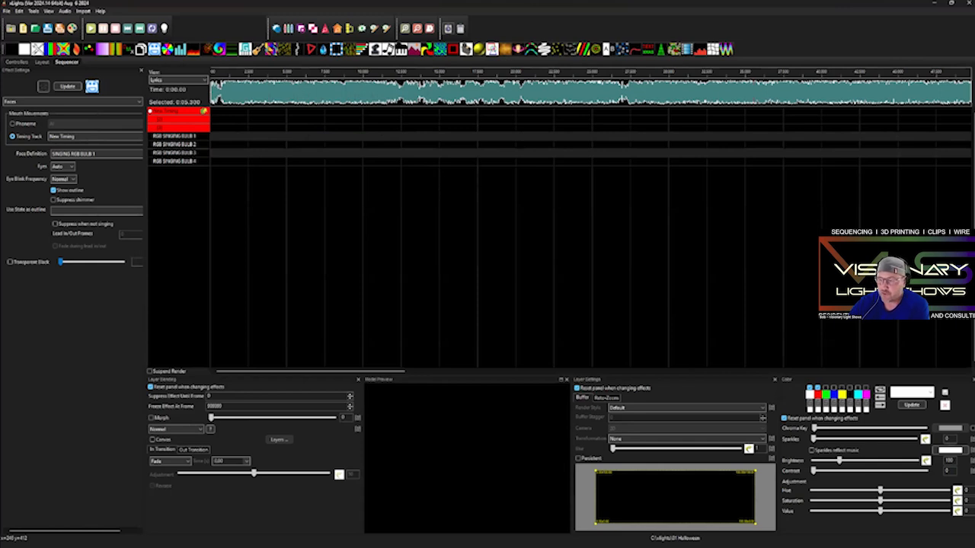
{"action": "key", "text": "alt+Tab"}
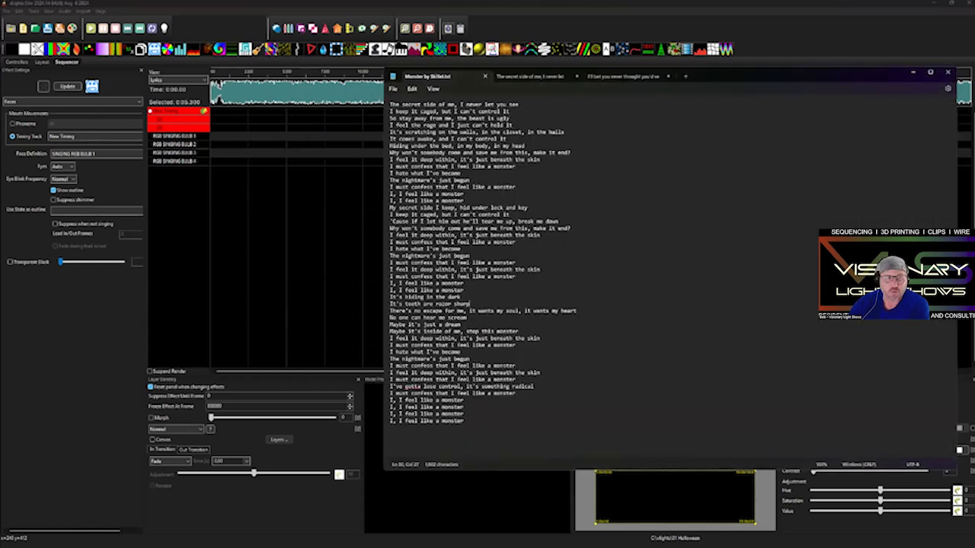
{"action": "left_click_drag", "start_coordinate": [692, 79], "coordinate": [547, 6]}
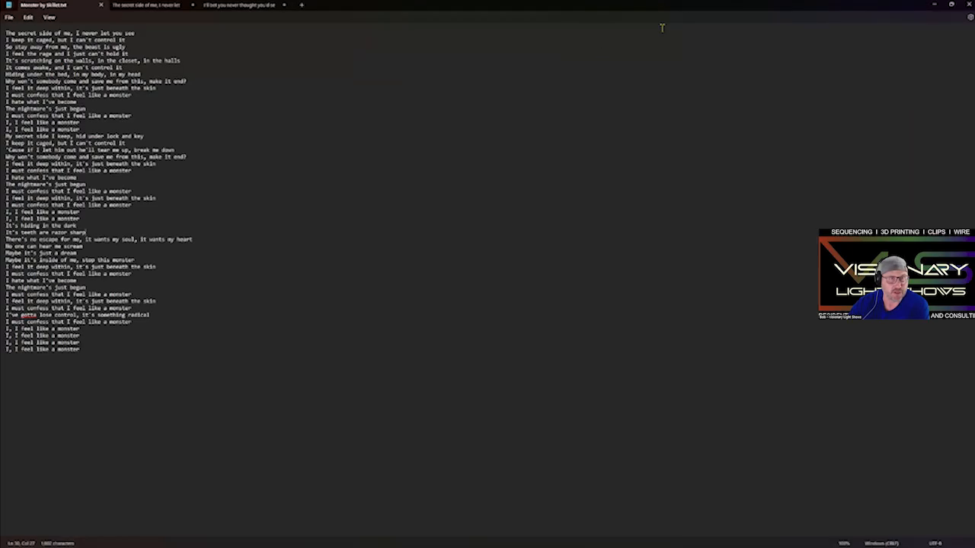
{"action": "double_click", "coordinate": [693, 15]}
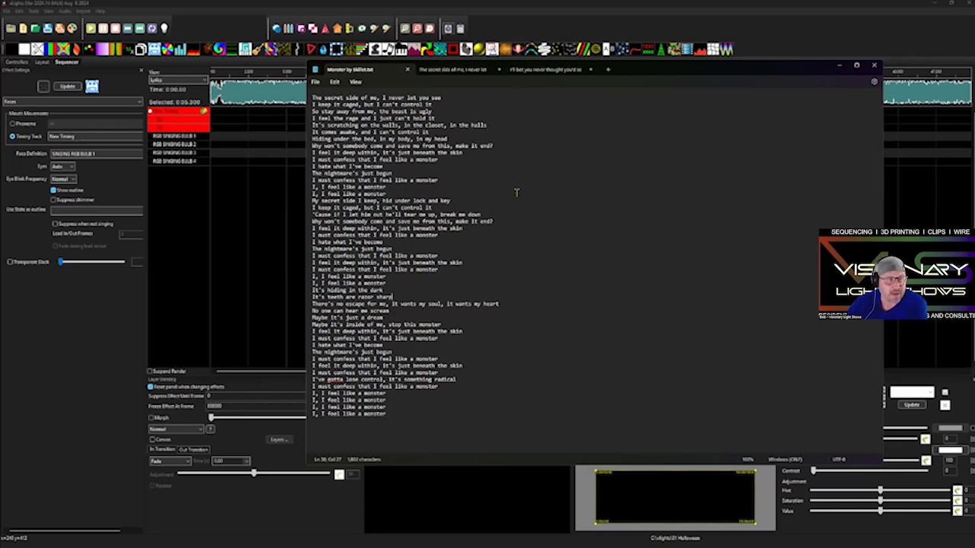
{"action": "left_click", "coordinate": [535, 71]}
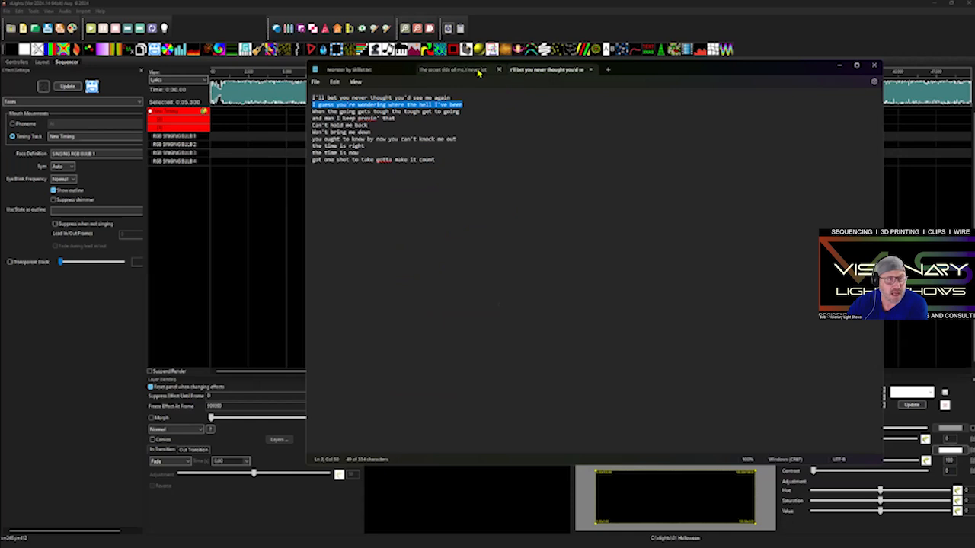
{"action": "left_click", "coordinate": [472, 71]}
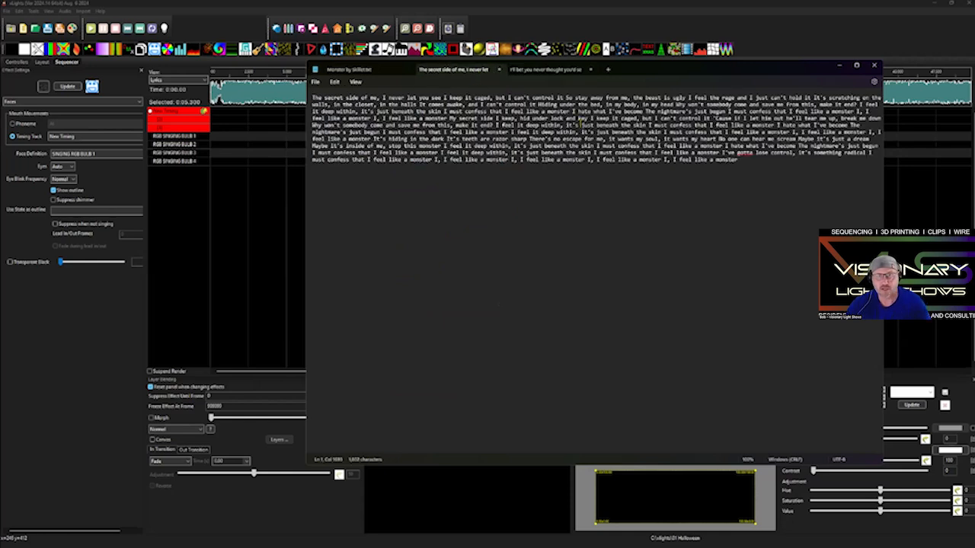
{"action": "left_click", "coordinate": [545, 70]}
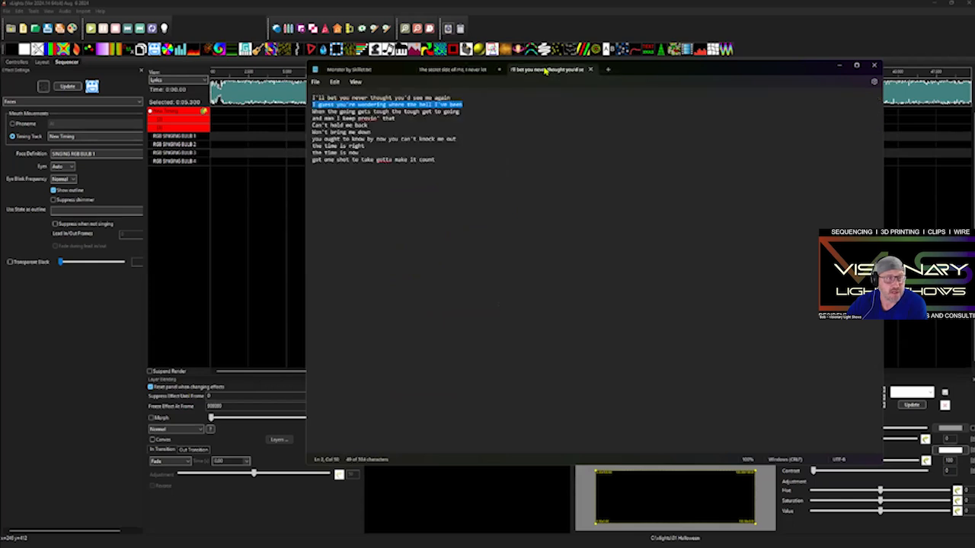
{"action": "left_click", "coordinate": [350, 70]}
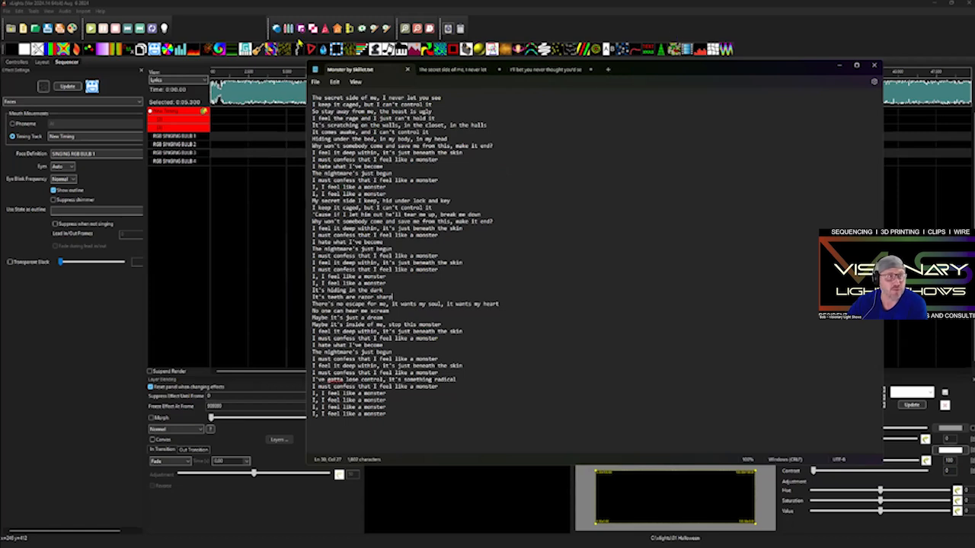
Step: Return to the xLights sequence with the empty New Timing track and play back the start of its audio
{"action": "left_click", "coordinate": [251, 11]}
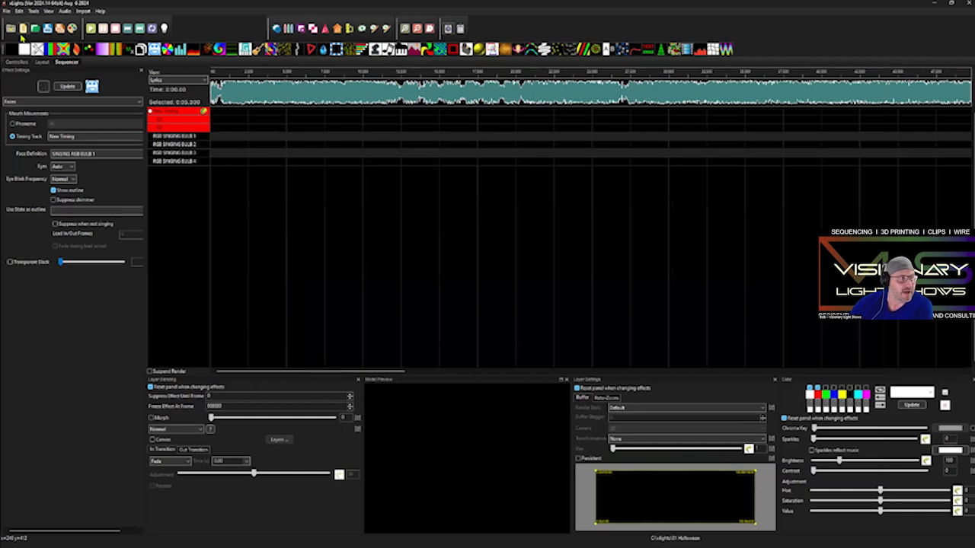
{"action": "left_click", "coordinate": [91, 29]}
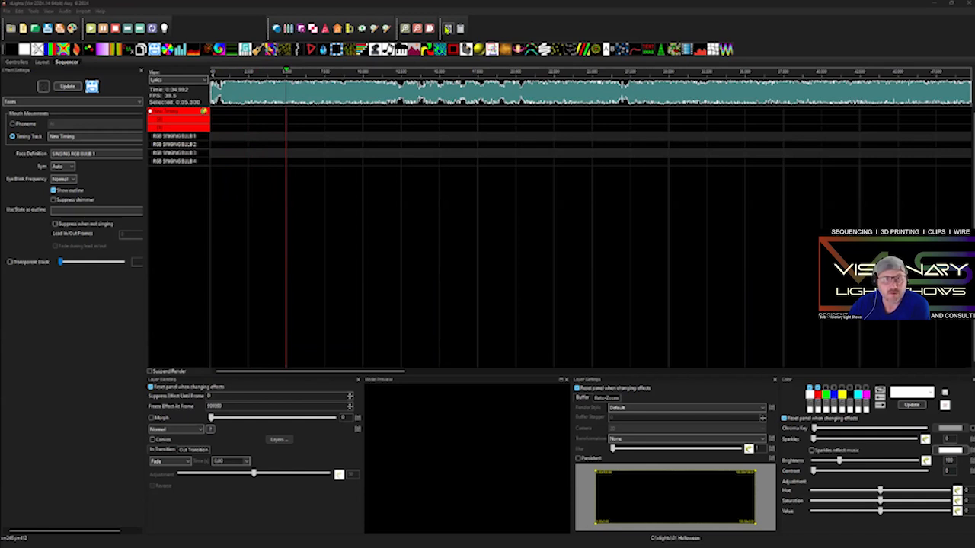
{"action": "left_click", "coordinate": [92, 29]}
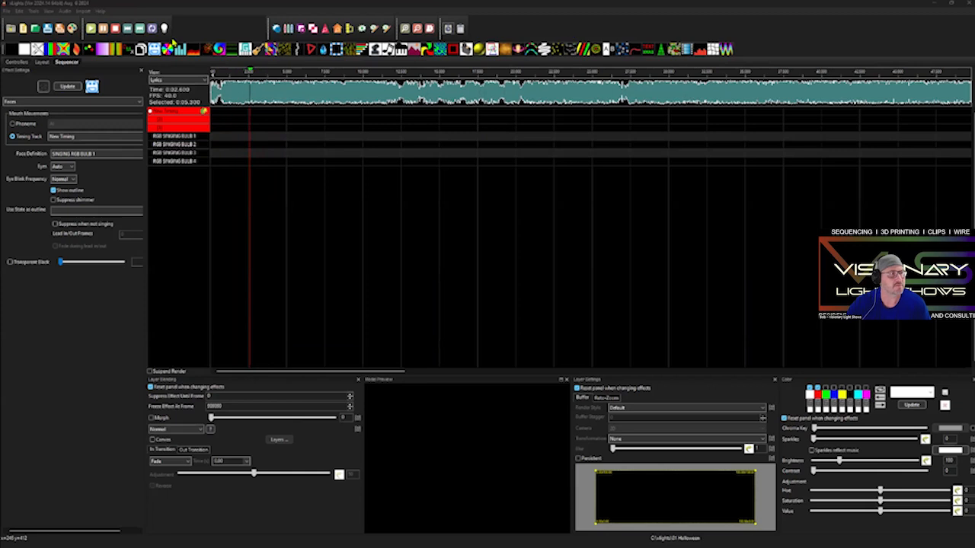
{"action": "left_click", "coordinate": [89, 29]}
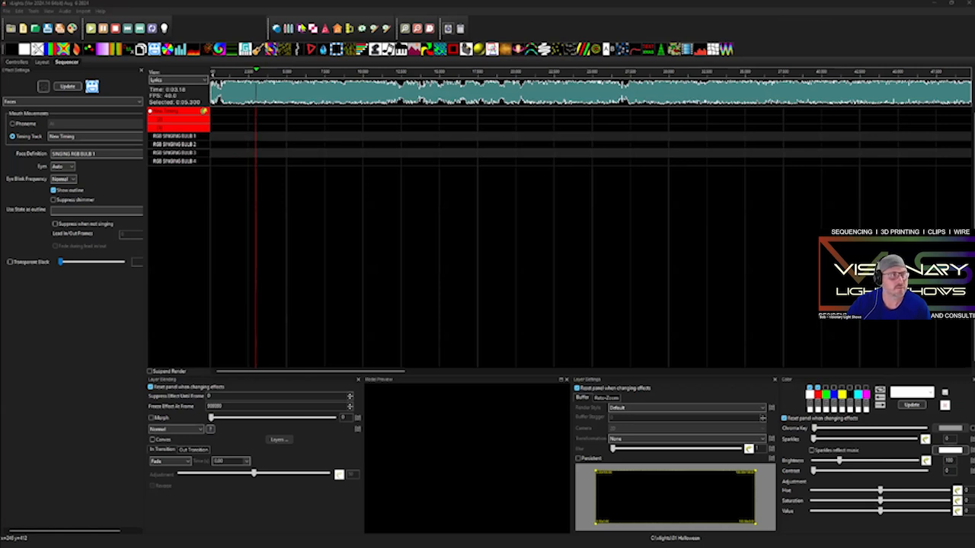
{"action": "left_click", "coordinate": [363, 179]}
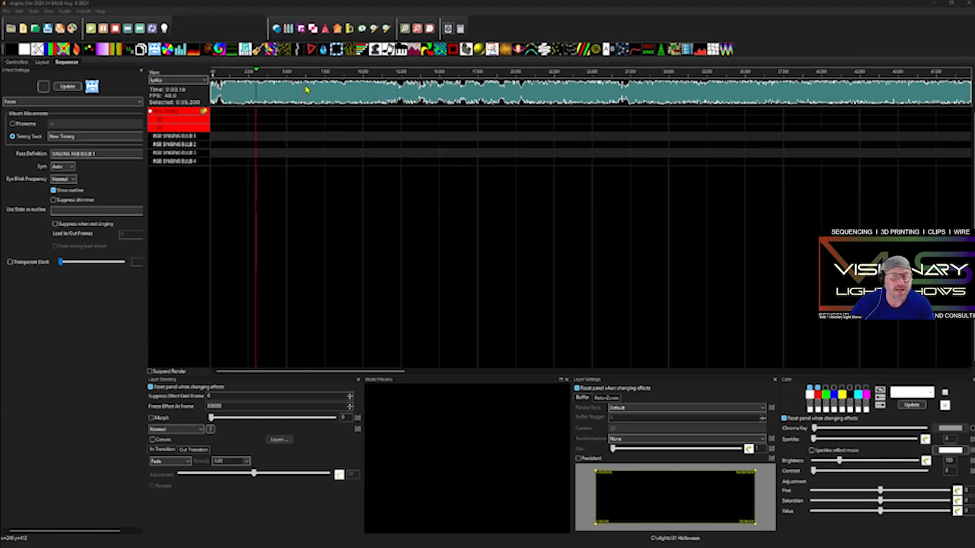
Step: Delete the New Timing timing track from the sequence
{"action": "scroll", "coordinate": [316, 90], "scroll_direction": "down", "scroll_amount": 2}
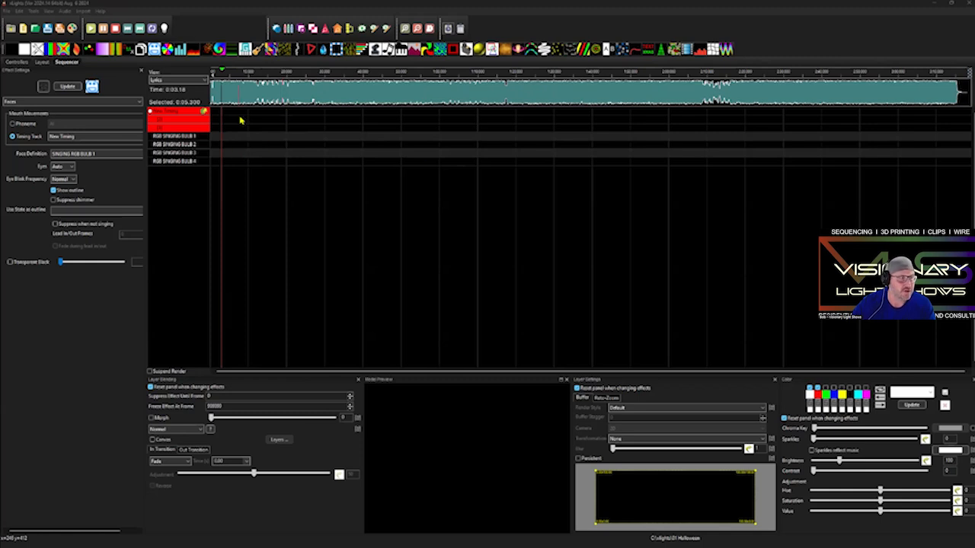
{"action": "right_click", "coordinate": [183, 112]}
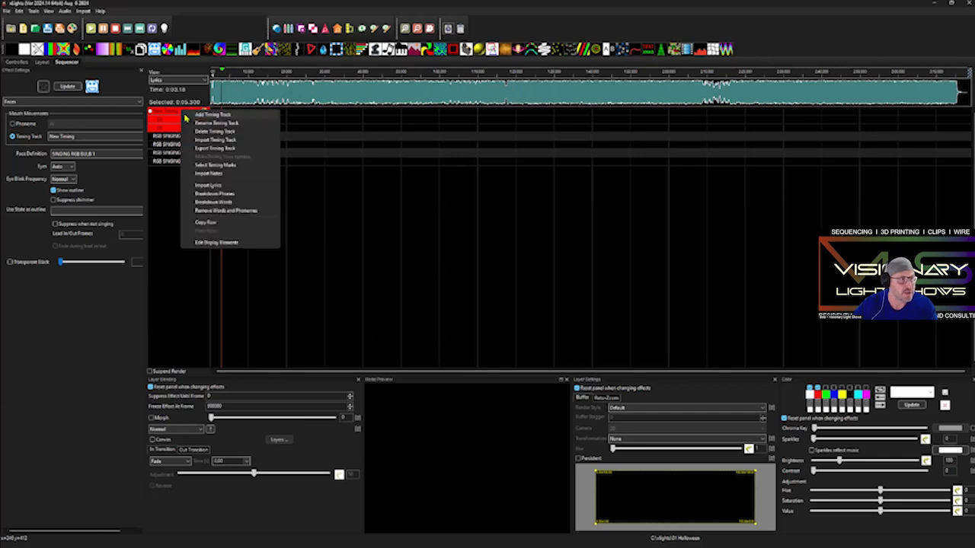
{"action": "left_click", "coordinate": [198, 132]}
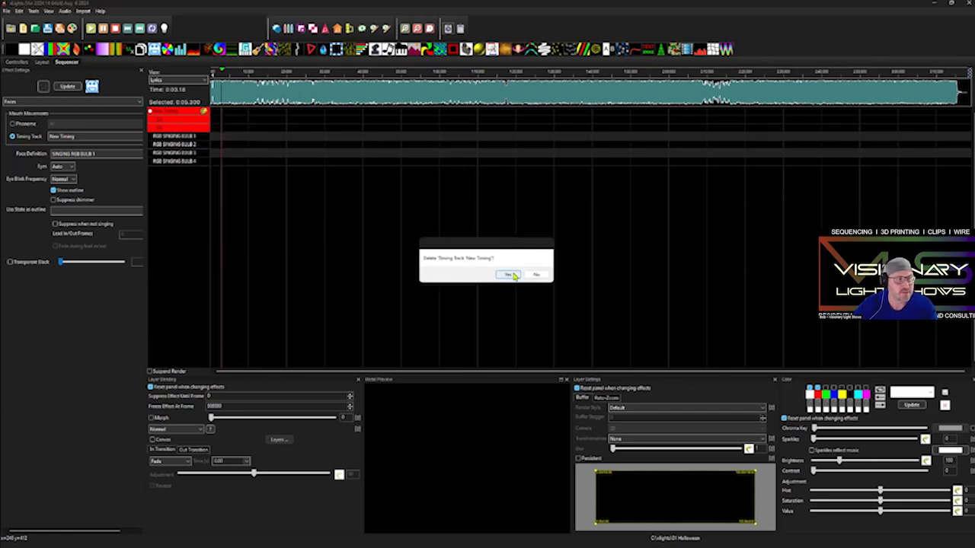
{"action": "left_click", "coordinate": [514, 275]}
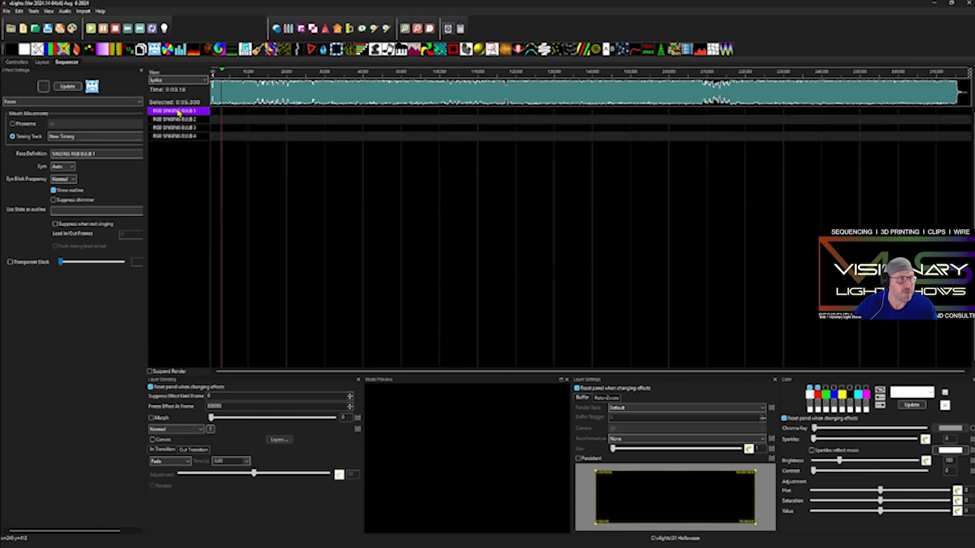
{"action": "right_click", "coordinate": [178, 113]}
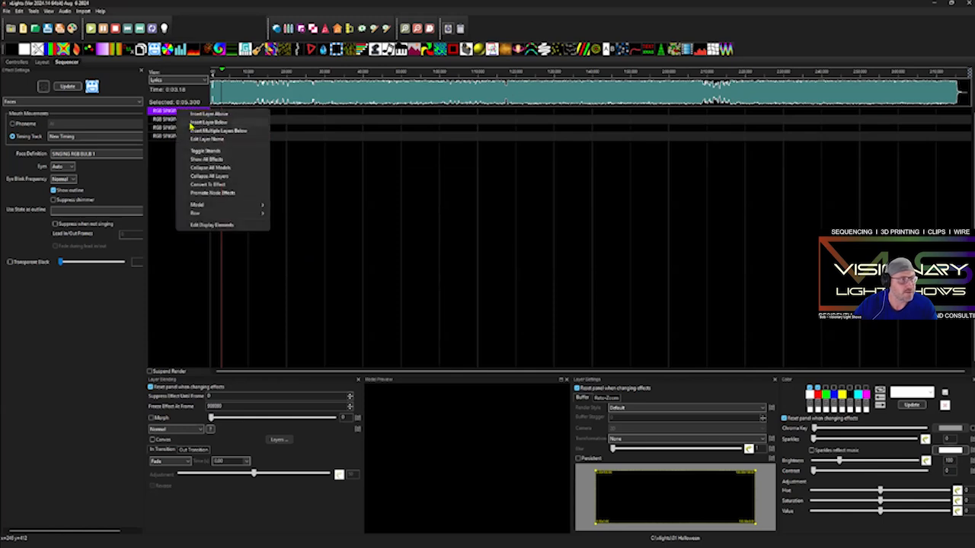
{"action": "left_click", "coordinate": [82, 13]}
{"action": "mouse_move", "coordinate": [64, 14]}
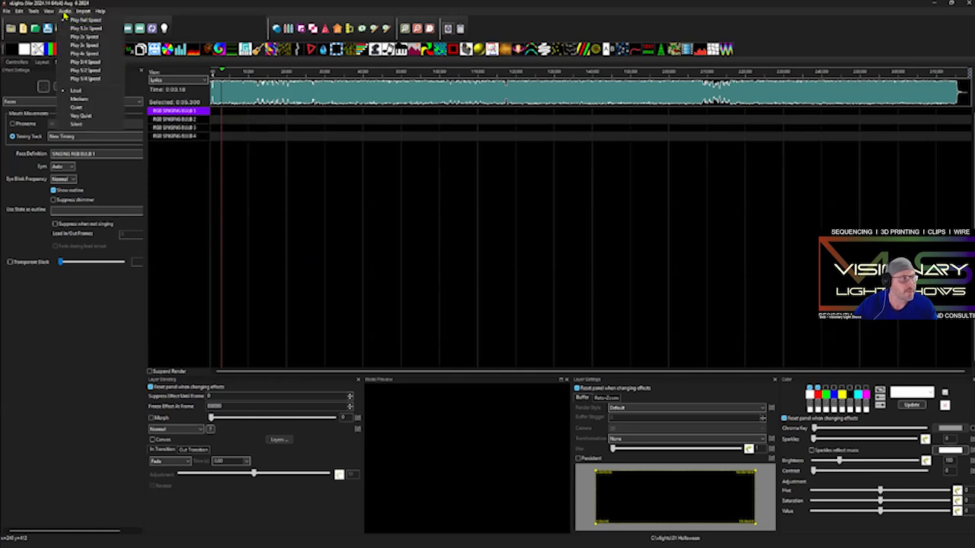
Step: Switch the sequencer to Main Layout and examine the elements of the Lyrics and Main Layout views in Display Elements
{"action": "left_click", "coordinate": [196, 79]}
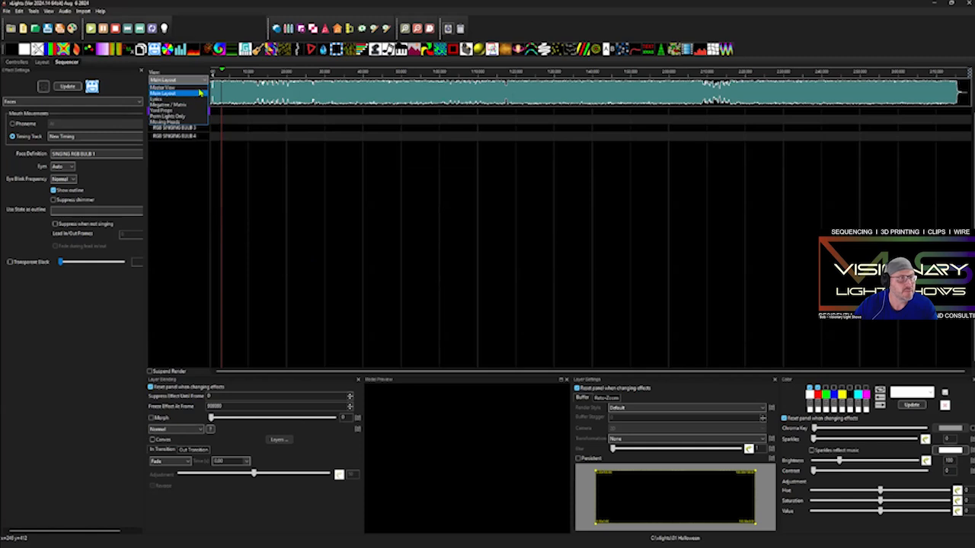
{"action": "left_click", "coordinate": [199, 93]}
{"action": "left_click", "coordinate": [362, 28]}
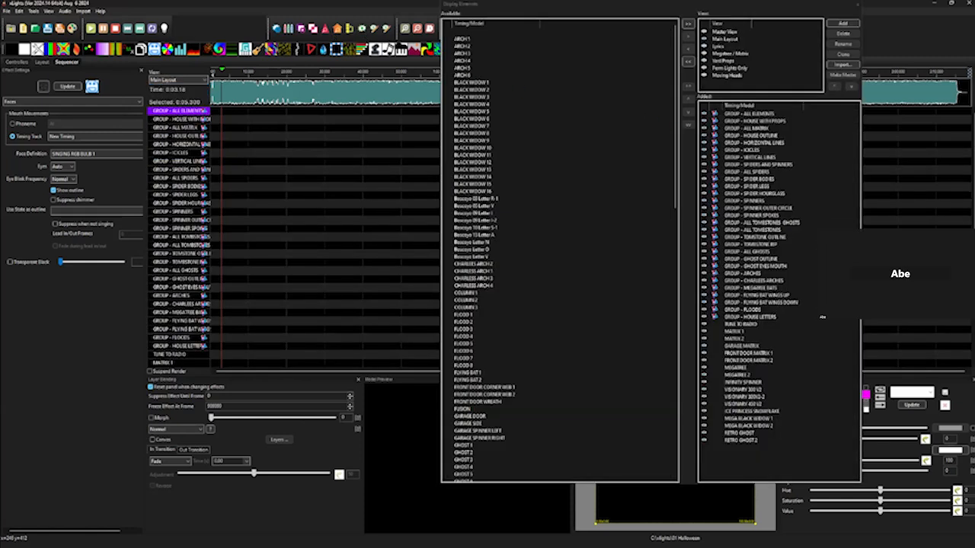
{"action": "left_click", "coordinate": [718, 46]}
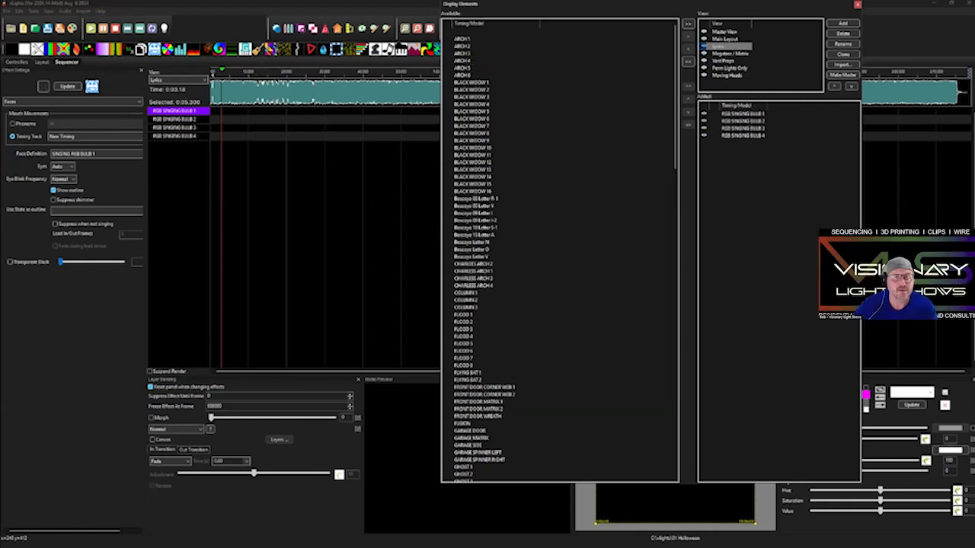
{"action": "left_click", "coordinate": [724, 39]}
{"action": "scroll", "coordinate": [522, 236], "scroll_direction": "down", "scroll_amount": 15}
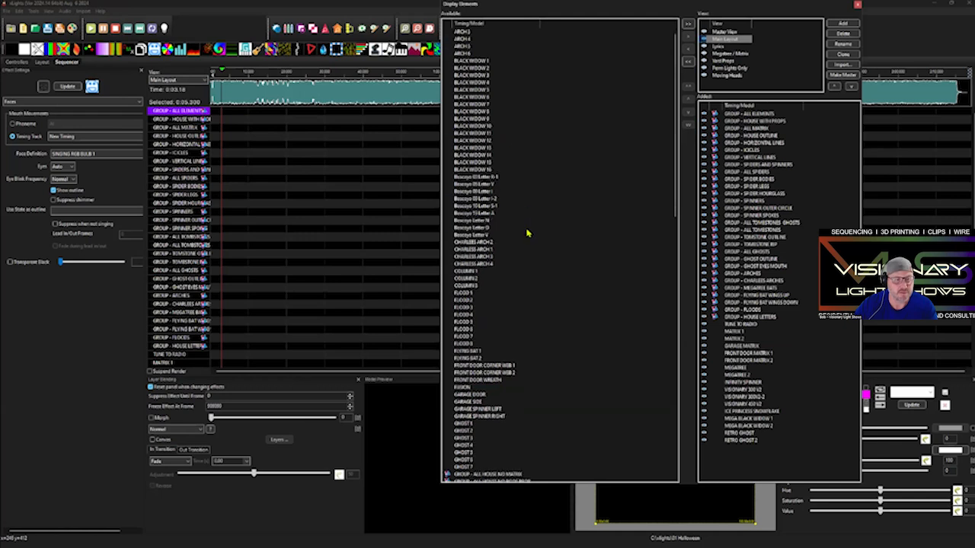
{"action": "scroll", "coordinate": [521, 224], "scroll_direction": "up", "scroll_amount": 15}
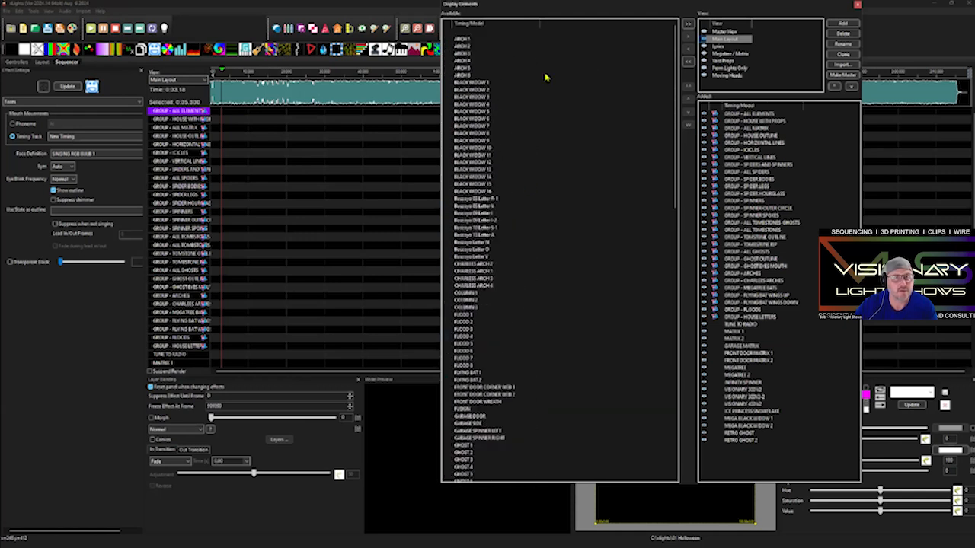
{"action": "left_click_drag", "start_coordinate": [557, 4], "coordinate": [559, 31]}
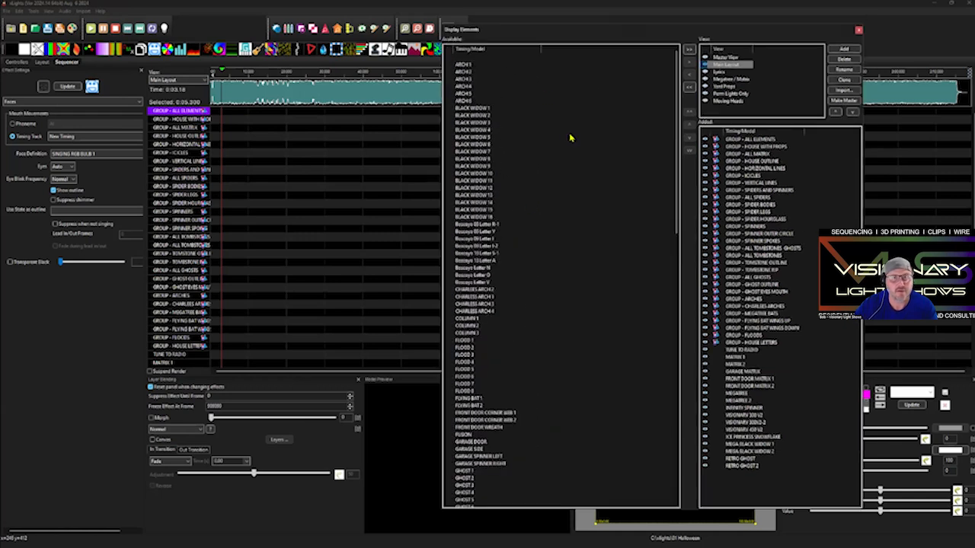
Step: Switch the sequencer to Master View and check the row options available for GROUP - ALL ELEMENTS
{"action": "left_click", "coordinate": [192, 81]}
{"action": "left_click", "coordinate": [188, 89]}
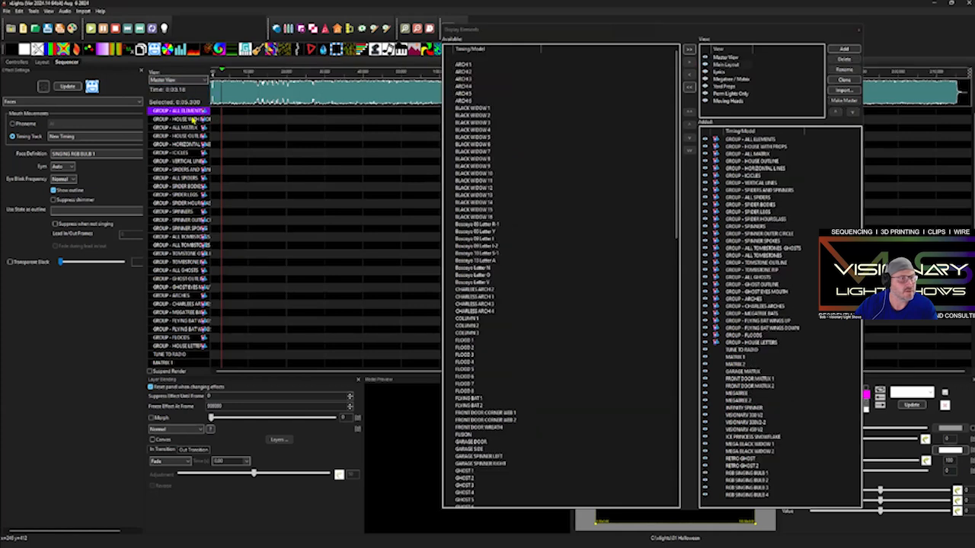
{"action": "right_click", "coordinate": [197, 111]}
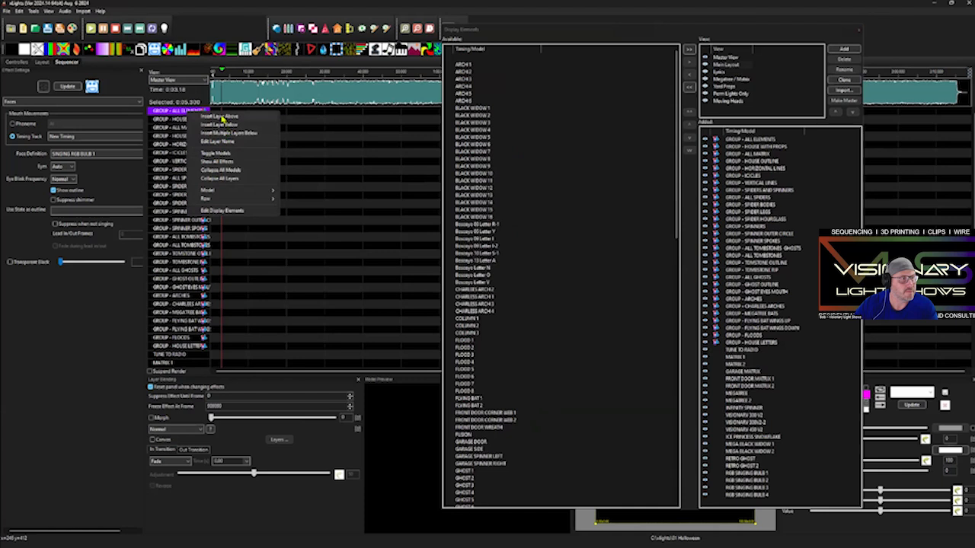
Step: Dismiss the row options and close this xLights window to return to the CAN'T HOLD ME BACK sequence
{"action": "left_click", "coordinate": [213, 4]}
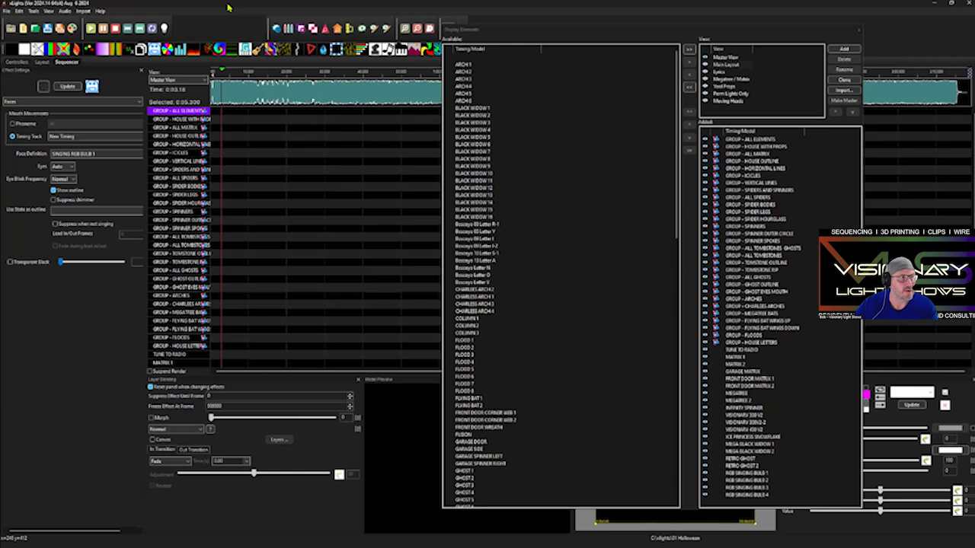
{"action": "left_click_drag", "start_coordinate": [227, 7], "coordinate": [245, 125]}
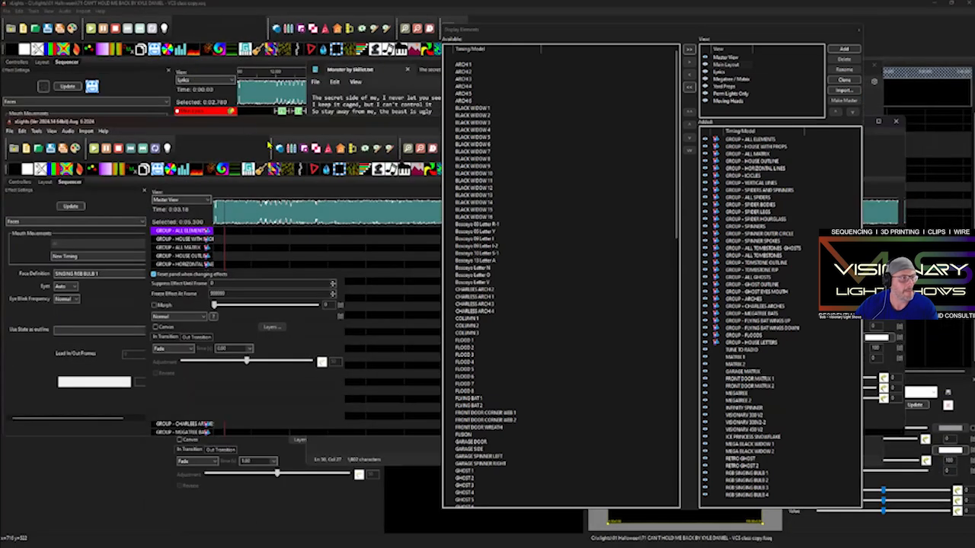
{"action": "left_click", "coordinate": [896, 121]}
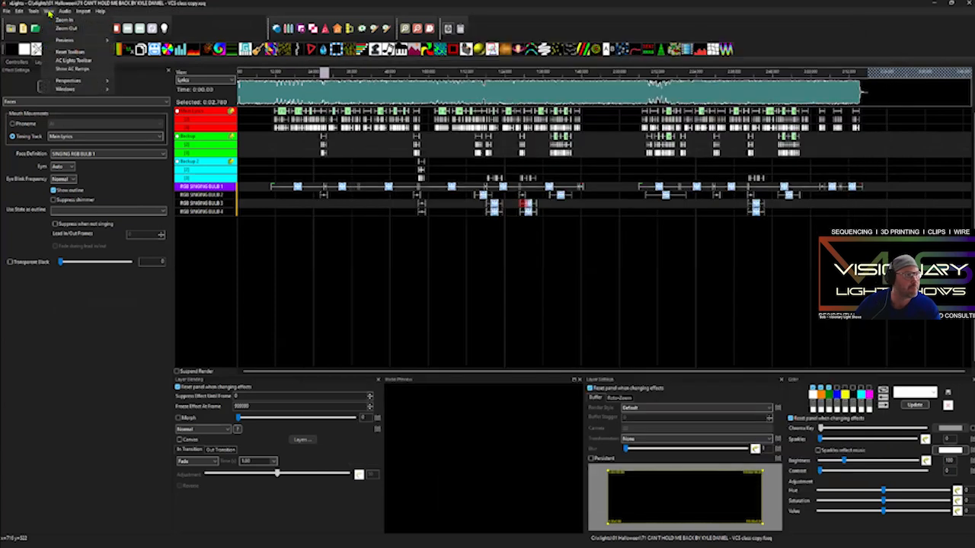
Step: Bring up the Display Elements panel and dock it above the effects grid
{"action": "left_click", "coordinate": [33, 11]}
{"action": "left_click", "coordinate": [36, 11]}
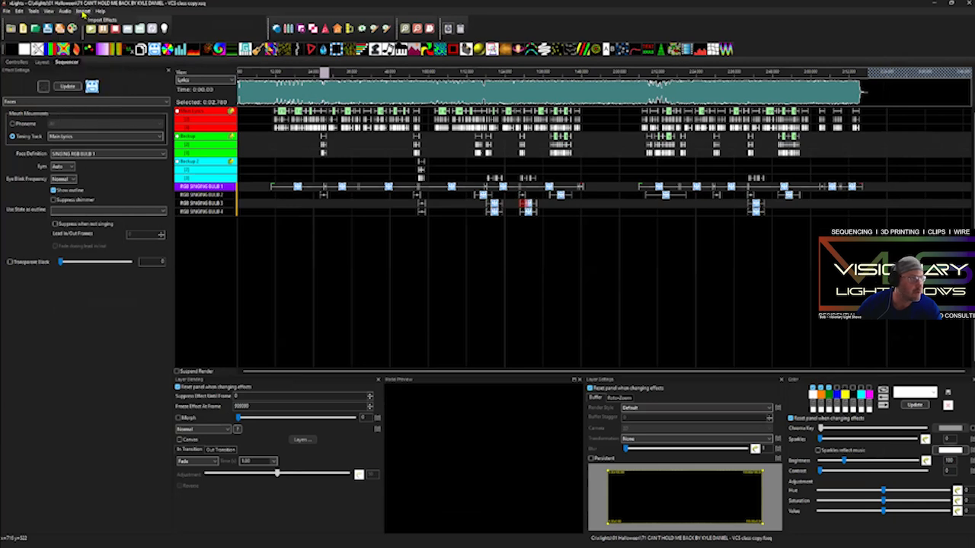
{"action": "left_click", "coordinate": [99, 10]}
{"action": "left_click", "coordinate": [362, 28]}
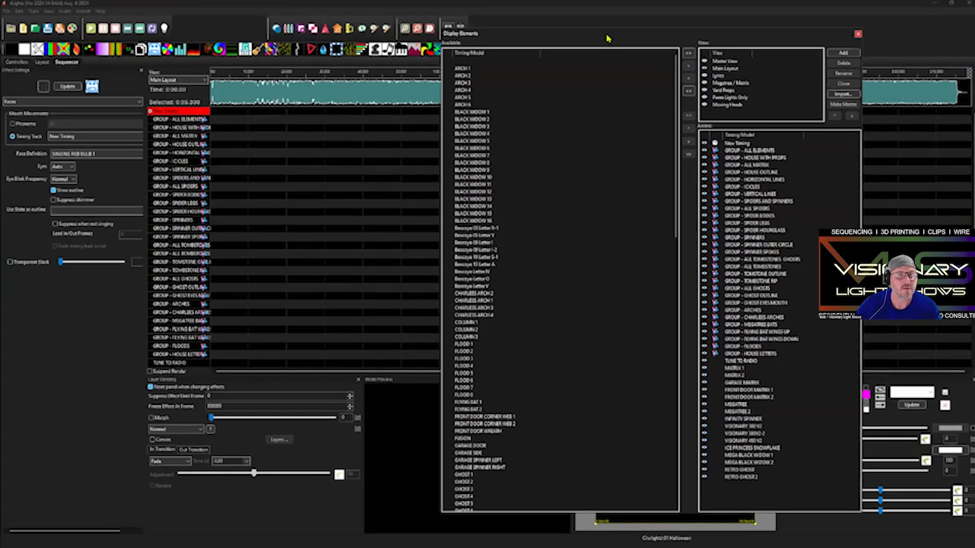
{"action": "double_click", "coordinate": [607, 37]}
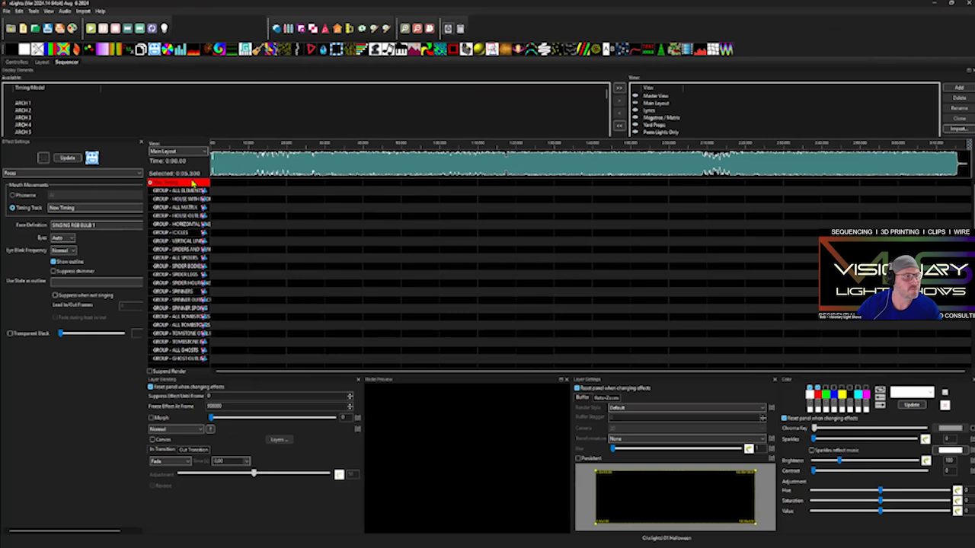
Step: Test the song's playback from the start, adjusting the audio option between attempts, and stop it
{"action": "left_click", "coordinate": [90, 29]}
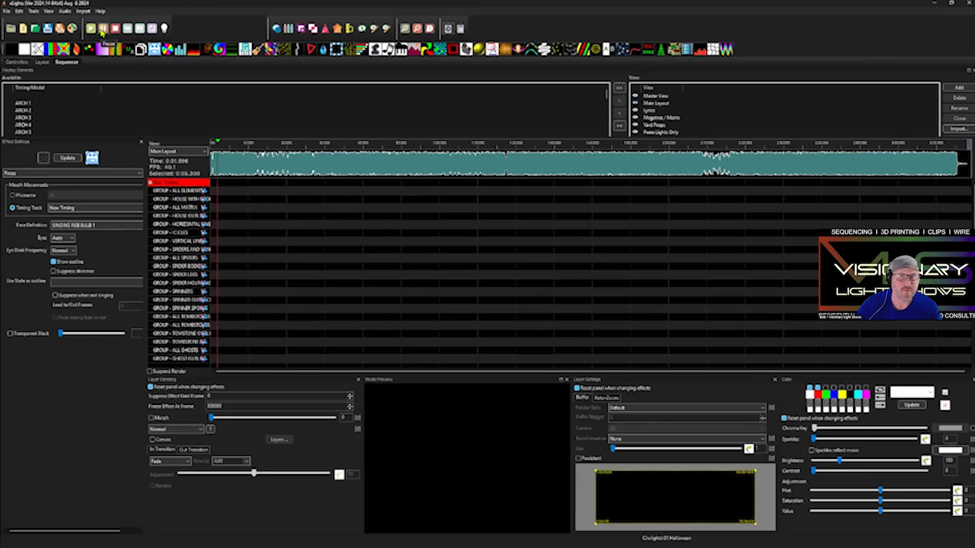
{"action": "left_click", "coordinate": [101, 30]}
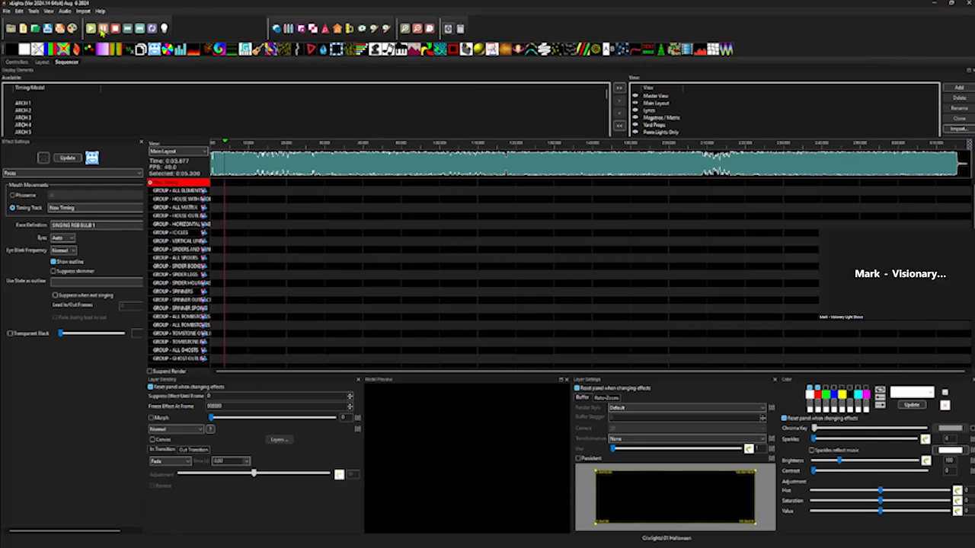
{"action": "left_click", "coordinate": [67, 11]}
{"action": "left_click", "coordinate": [80, 116]}
{"action": "left_click", "coordinate": [90, 31]}
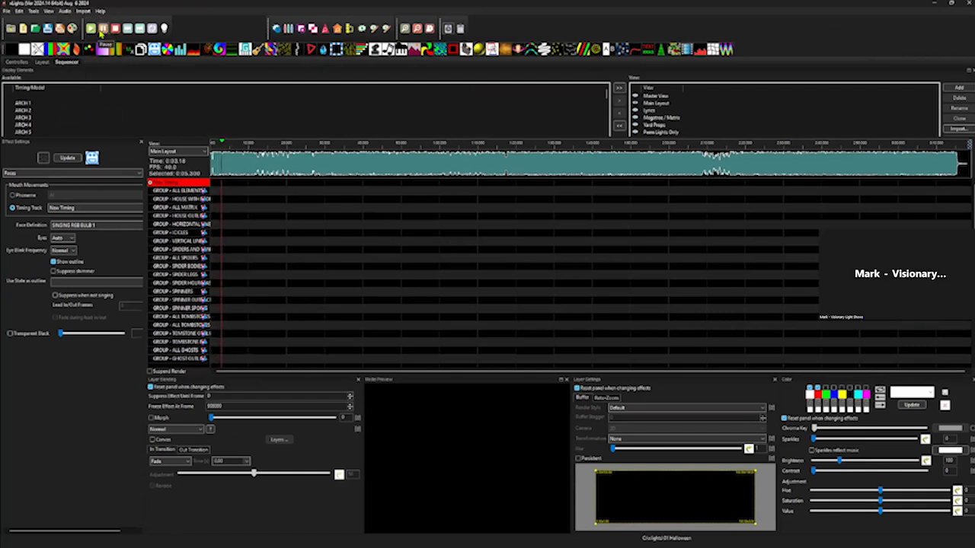
{"action": "left_click", "coordinate": [115, 29]}
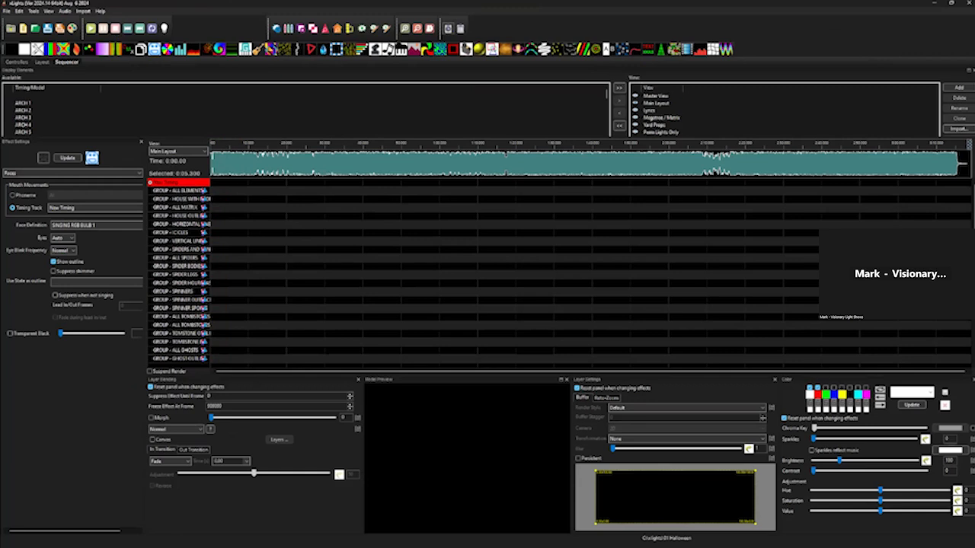
Step: Hide the Display Elements panel and mark the lyric phrases on the New Timing track during playback, up to about 47 s
{"action": "left_click", "coordinate": [386, 29]}
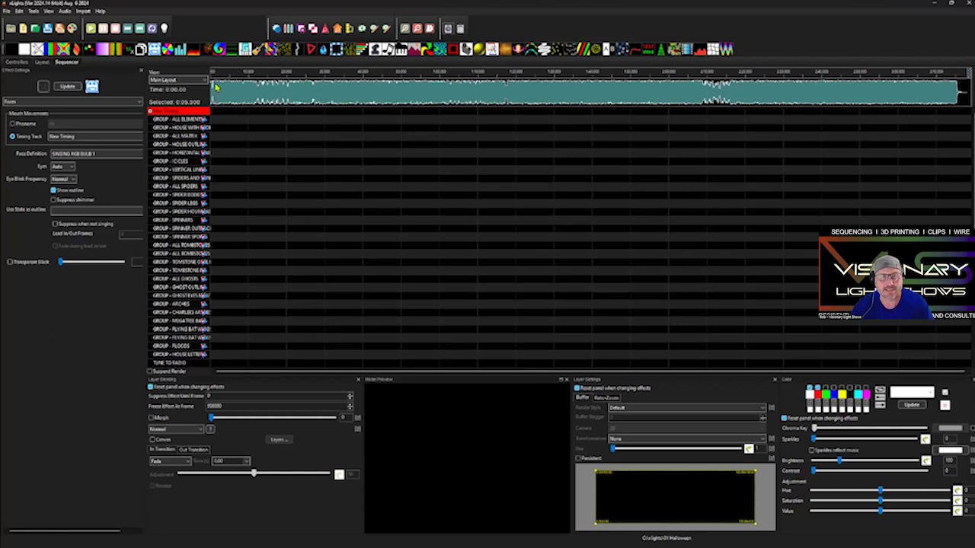
{"action": "left_click", "coordinate": [90, 28]}
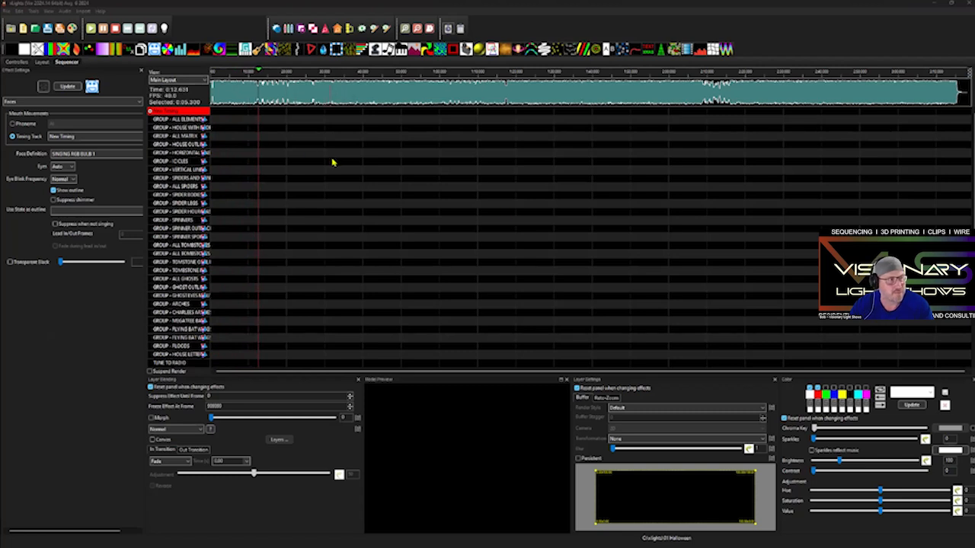
{"action": "left_click", "coordinate": [253, 118]}
{"action": "key", "text": "space"}
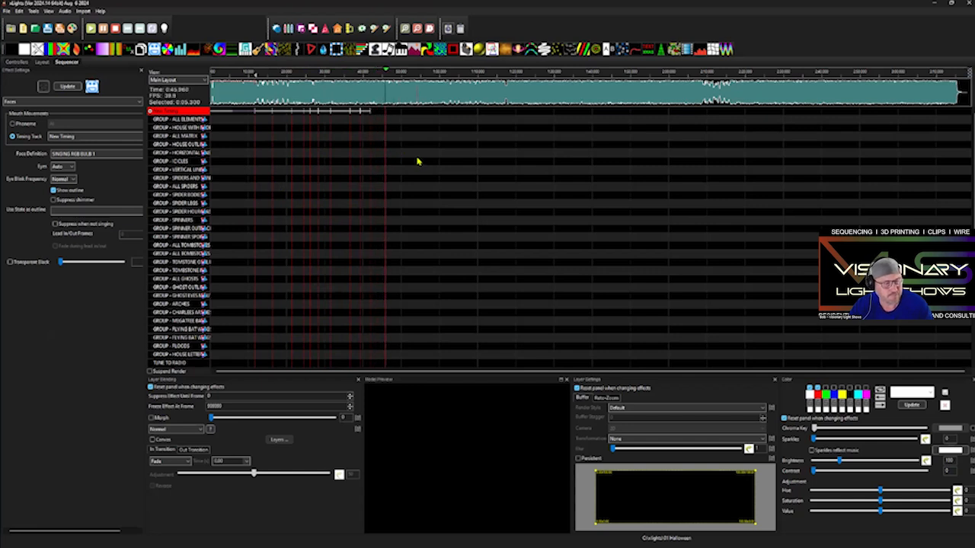
{"action": "left_click", "coordinate": [116, 28]}
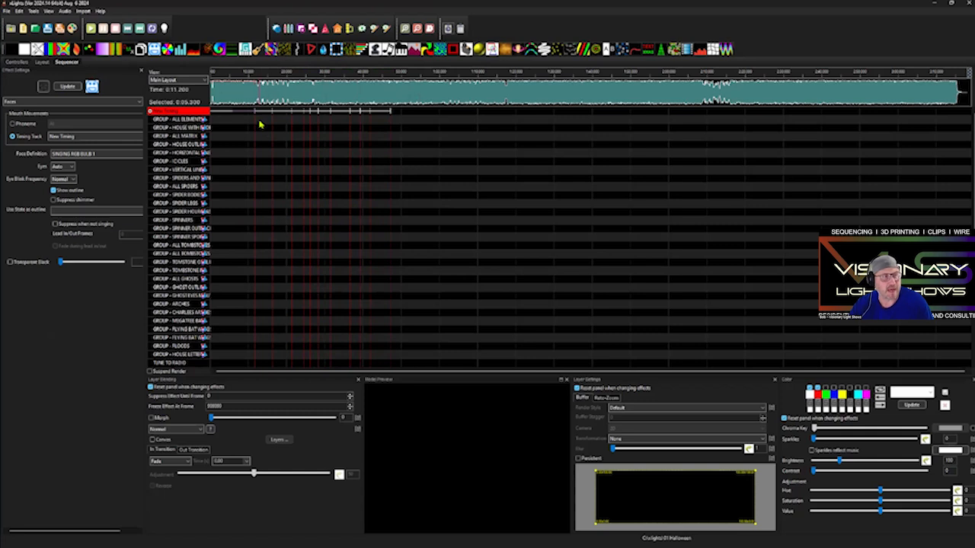
Step: Check the timing mark Double Click Mode in the Effects Grid preferences and leave the preferences without changes
{"action": "scroll", "coordinate": [260, 124], "scroll_direction": "up", "scroll_amount": 1}
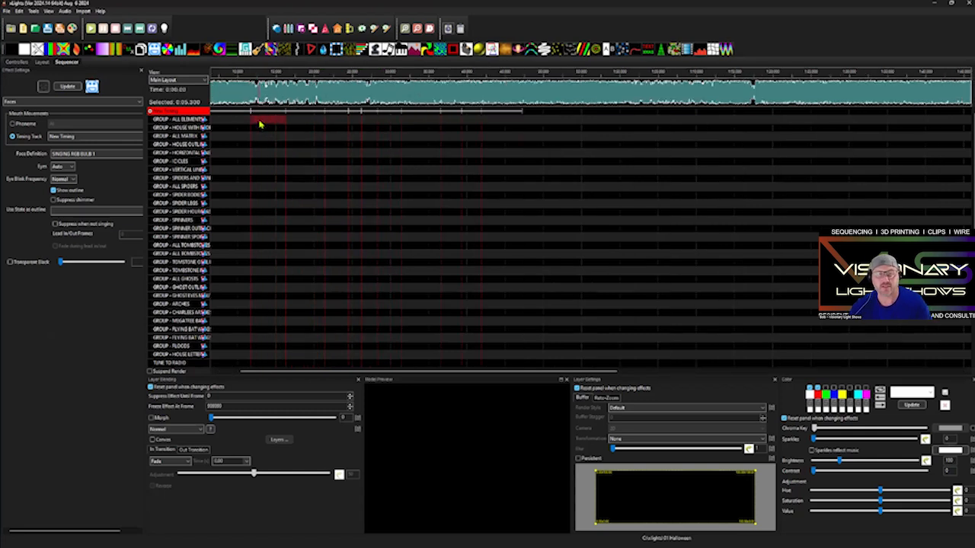
{"action": "left_click_drag", "start_coordinate": [292, 374], "coordinate": [258, 374]}
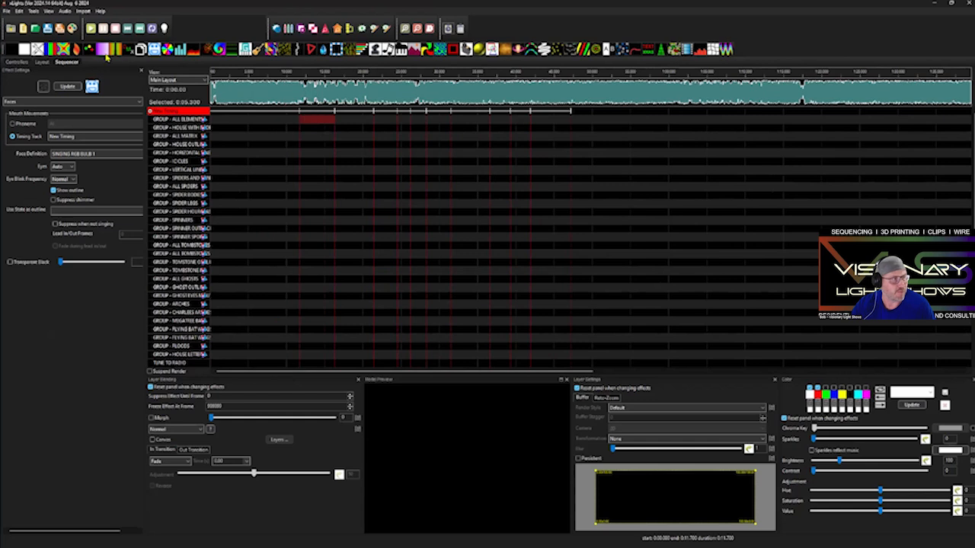
{"action": "left_click", "coordinate": [6, 12]}
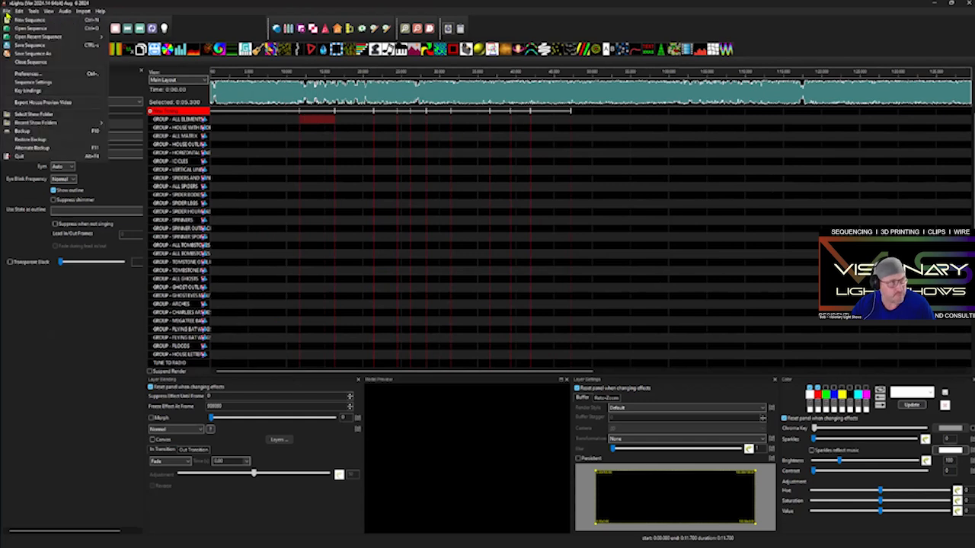
{"action": "left_click", "coordinate": [25, 82]}
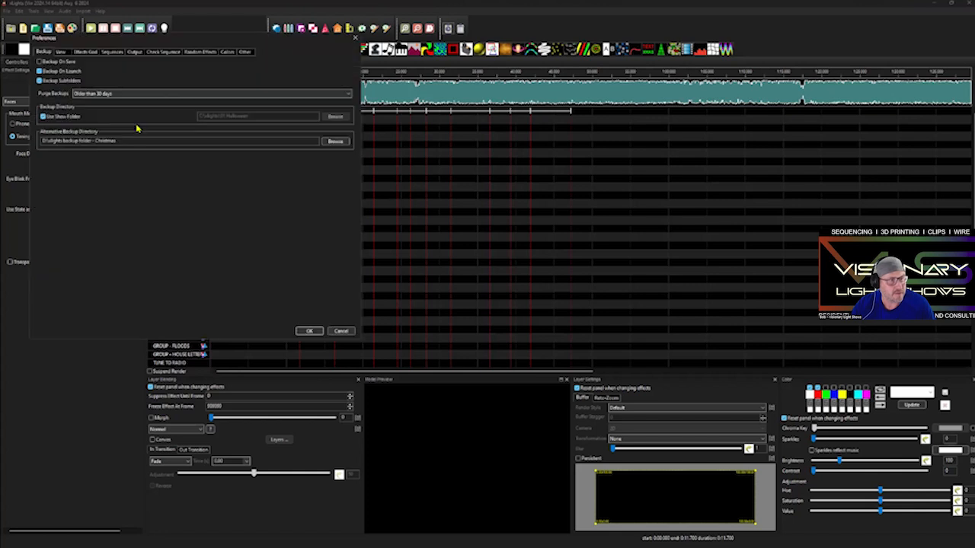
{"action": "left_click", "coordinate": [85, 52]}
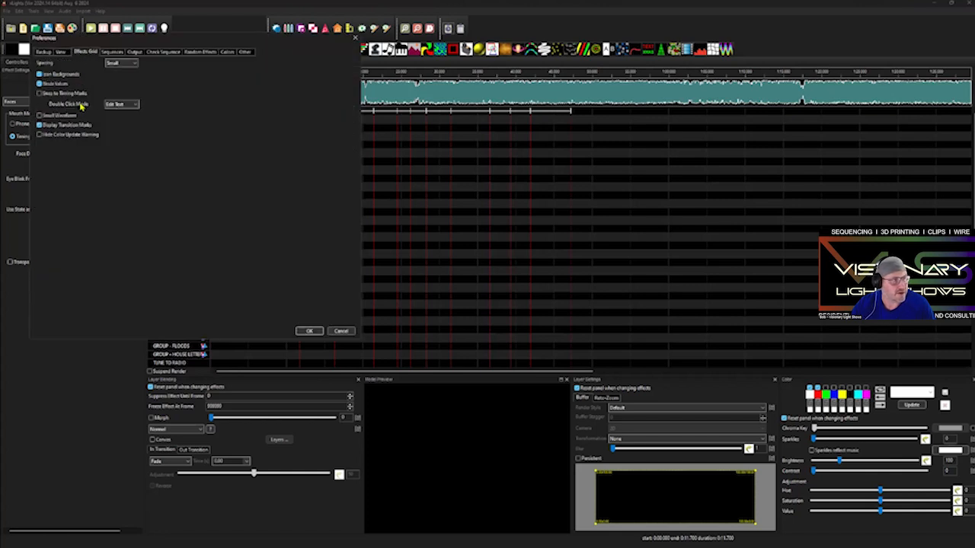
{"action": "left_click", "coordinate": [342, 332]}
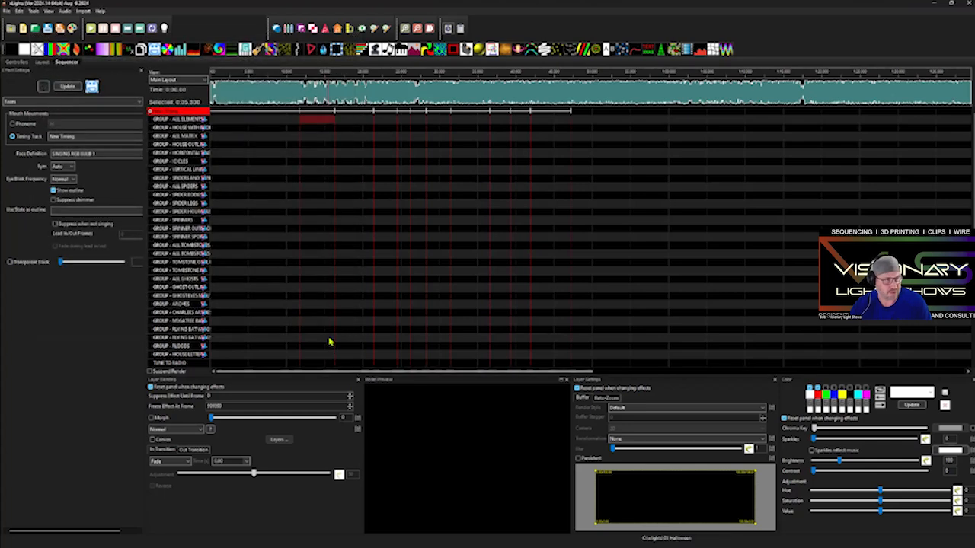
Step: Label the first lyric phrase on New Timing "I'll bet you never thought you'd see me again", copied from the Notepad lyrics
{"action": "double_click", "coordinate": [317, 118]}
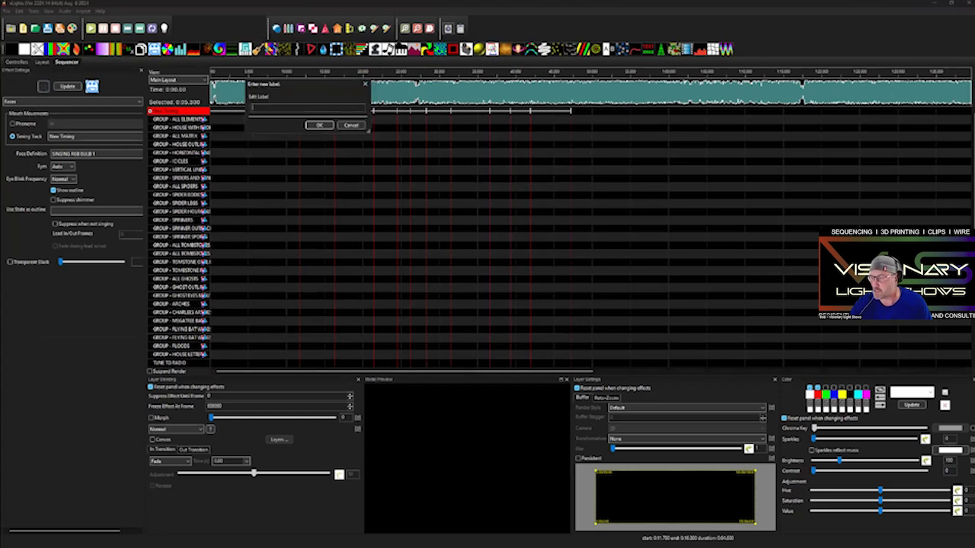
{"action": "key", "text": "alt+Tab"}
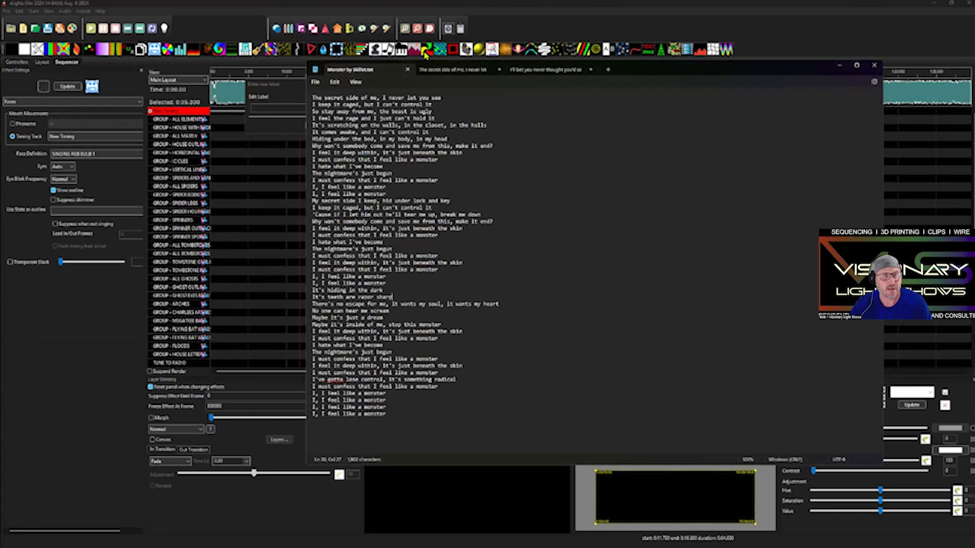
{"action": "left_click", "coordinate": [555, 72]}
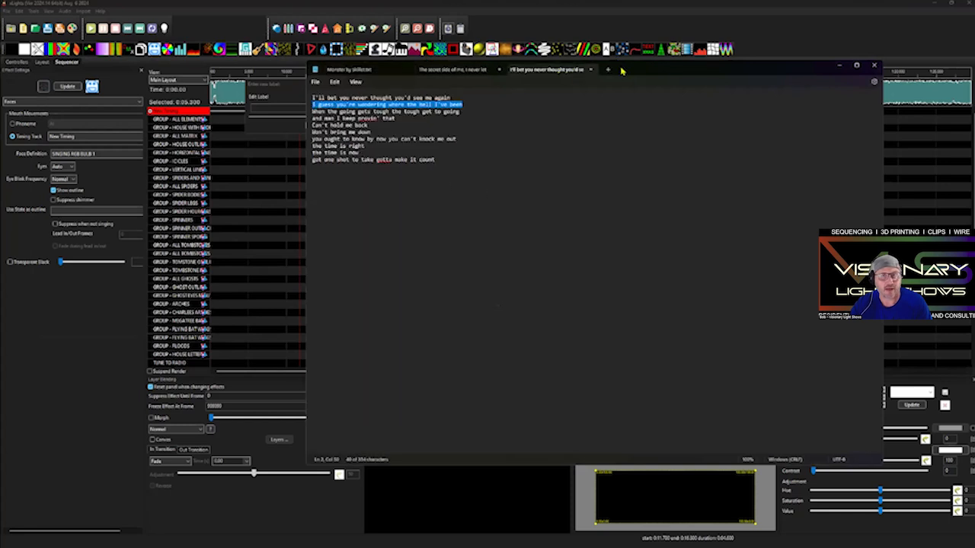
{"action": "left_click_drag", "start_coordinate": [622, 67], "coordinate": [658, 72]}
{"action": "left_click", "coordinate": [497, 116]}
{"action": "left_click_drag", "start_coordinate": [491, 102], "coordinate": [345, 104]}
{"action": "key", "text": "ctrl+c"}
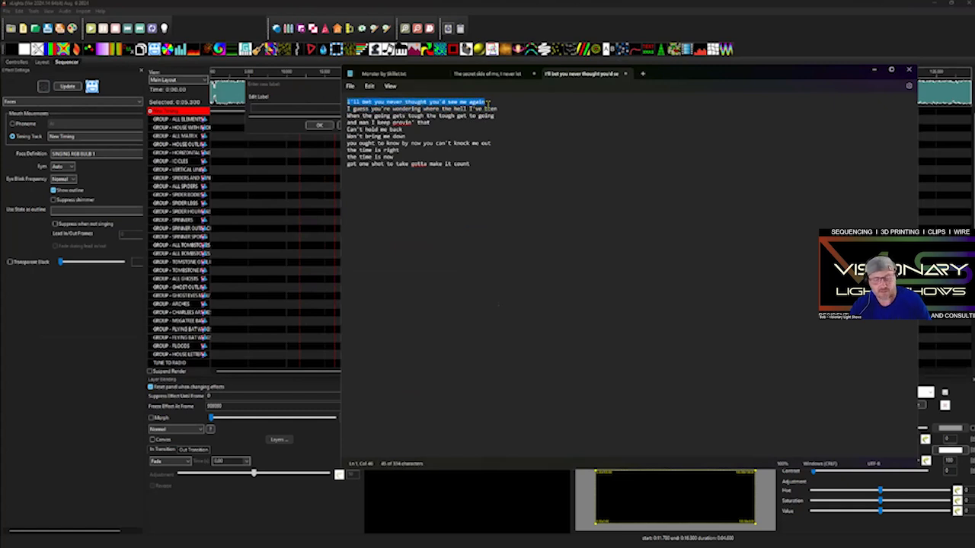
{"action": "left_click", "coordinate": [295, 108]}
{"action": "key", "text": "ctrl+v"}
{"action": "left_click", "coordinate": [319, 125]}
{"action": "left_click", "coordinate": [312, 128]}
{"action": "scroll", "coordinate": [311, 126], "scroll_direction": "up", "scroll_amount": 2}
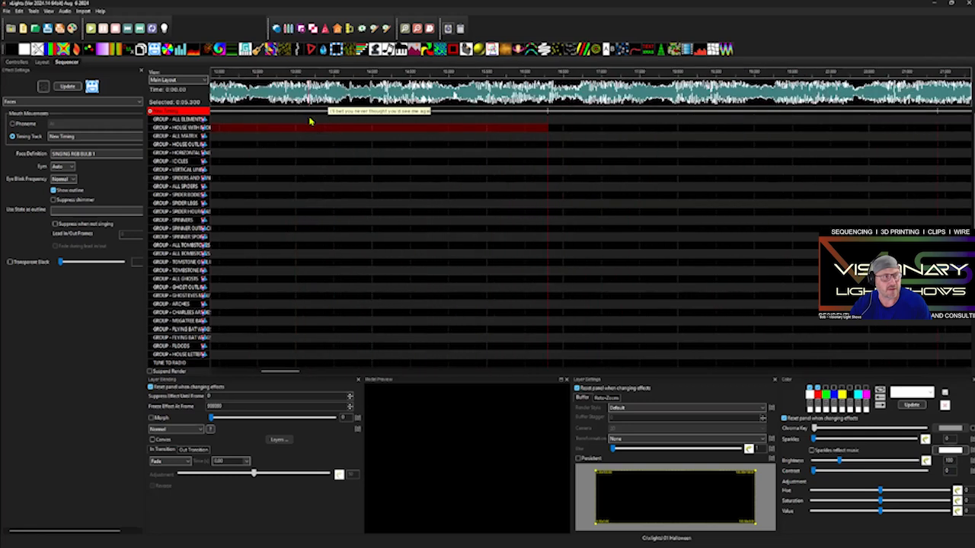
Step: Label the second lyric phrase "I guess you're wondering where the hell I've been", copied from the Notepad lyrics
{"action": "scroll", "coordinate": [395, 125], "scroll_direction": "down", "scroll_amount": 2}
{"action": "left_click", "coordinate": [393, 114]}
{"action": "double_click", "coordinate": [395, 115]}
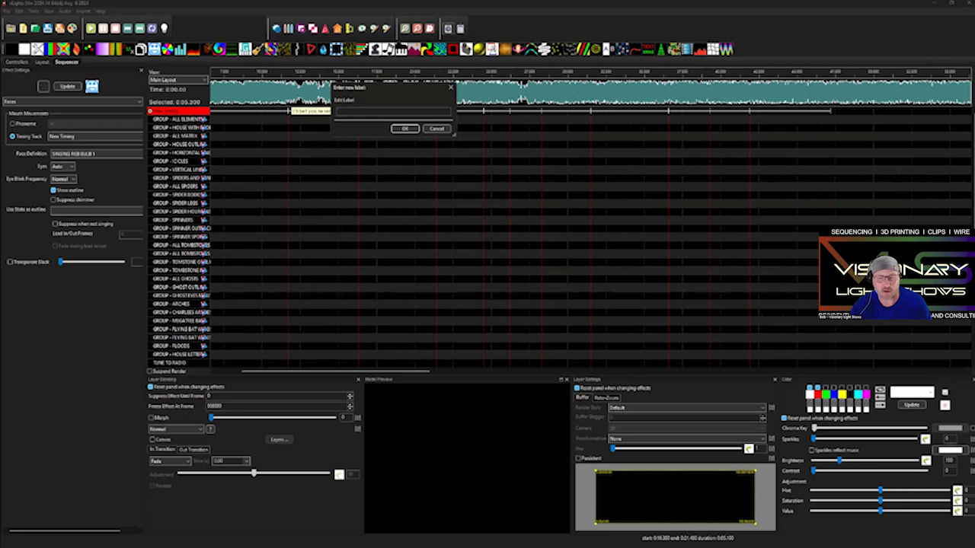
{"action": "key", "text": "alt+Tab"}
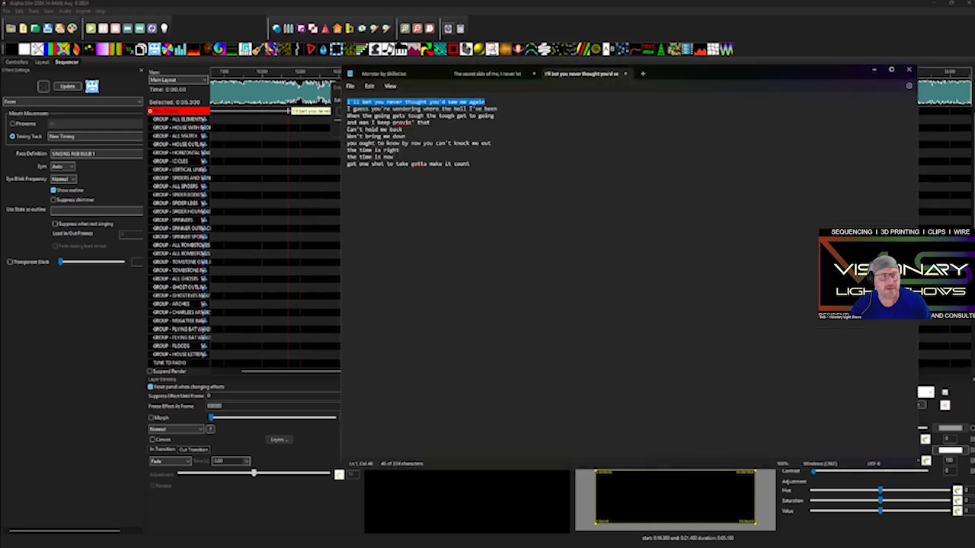
{"action": "left_click_drag", "start_coordinate": [501, 109], "coordinate": [338, 113]}
{"action": "key", "text": "ctrl+c"}
{"action": "key", "text": "alt+Tab"}
{"action": "key", "text": "ctrl+v"}
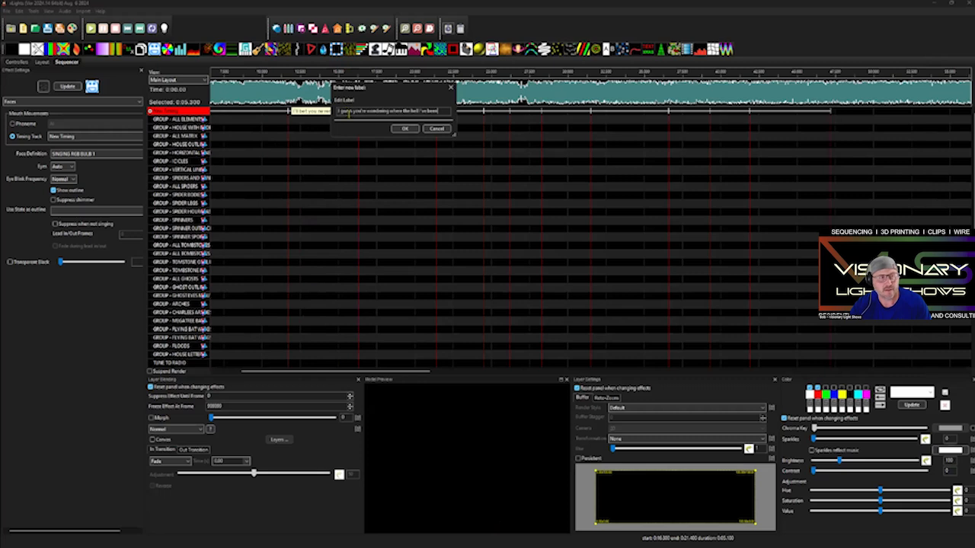
{"action": "left_click", "coordinate": [405, 128]}
Step: Label the third lyric phrase "When the going gets tough the tough get to going", copied from the Notepad lyrics
{"action": "double_click", "coordinate": [450, 113]}
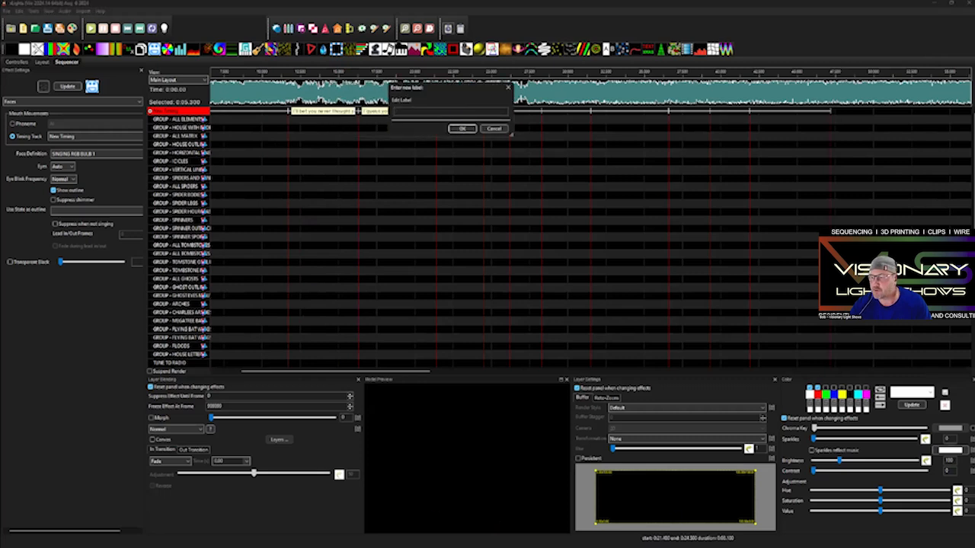
{"action": "key", "text": "alt+Tab"}
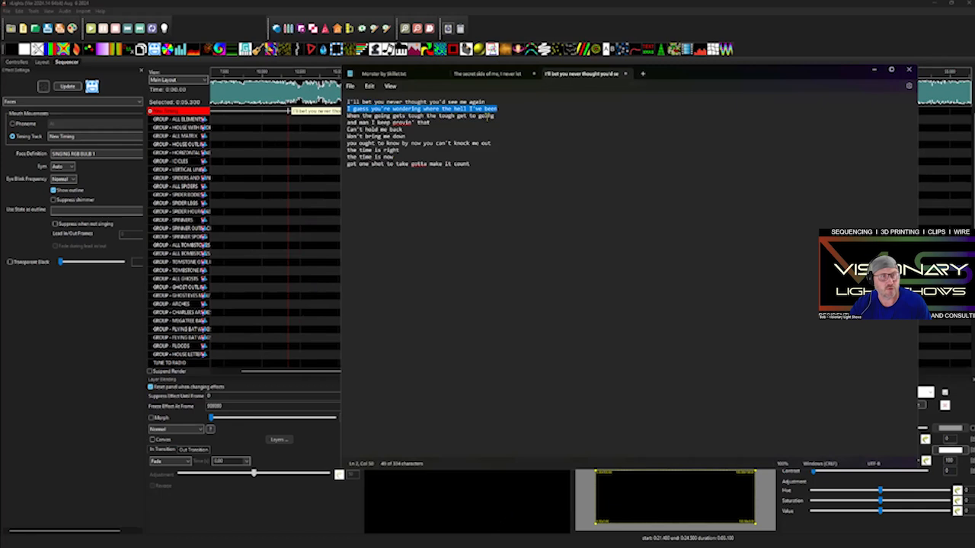
{"action": "left_click_drag", "start_coordinate": [492, 116], "coordinate": [350, 120]}
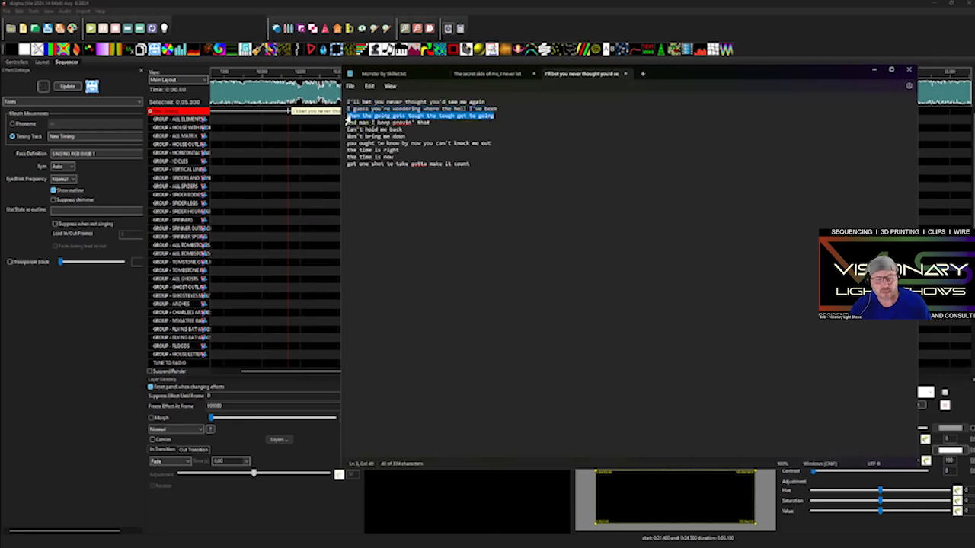
{"action": "key", "text": "alt+Tab"}
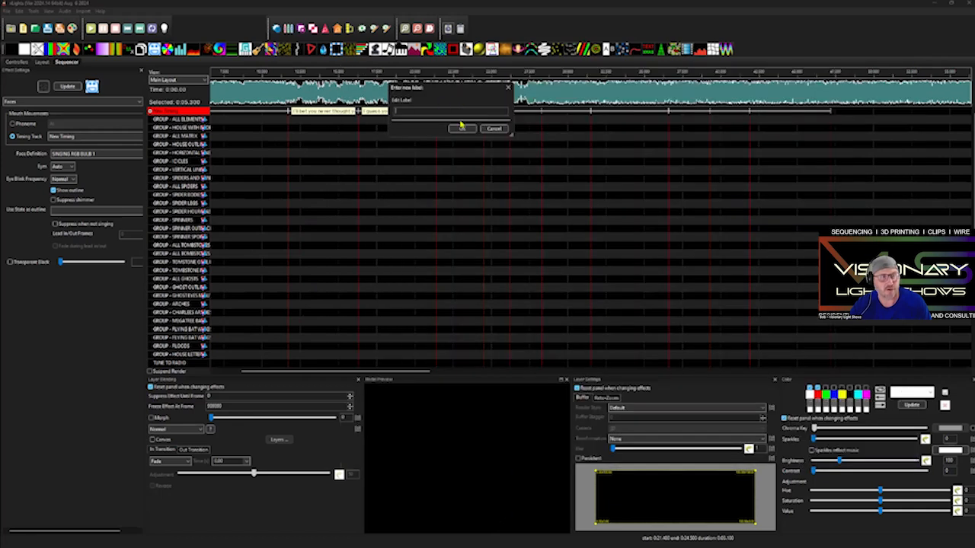
{"action": "key", "text": "ctrl+v"}
{"action": "left_click", "coordinate": [461, 127]}
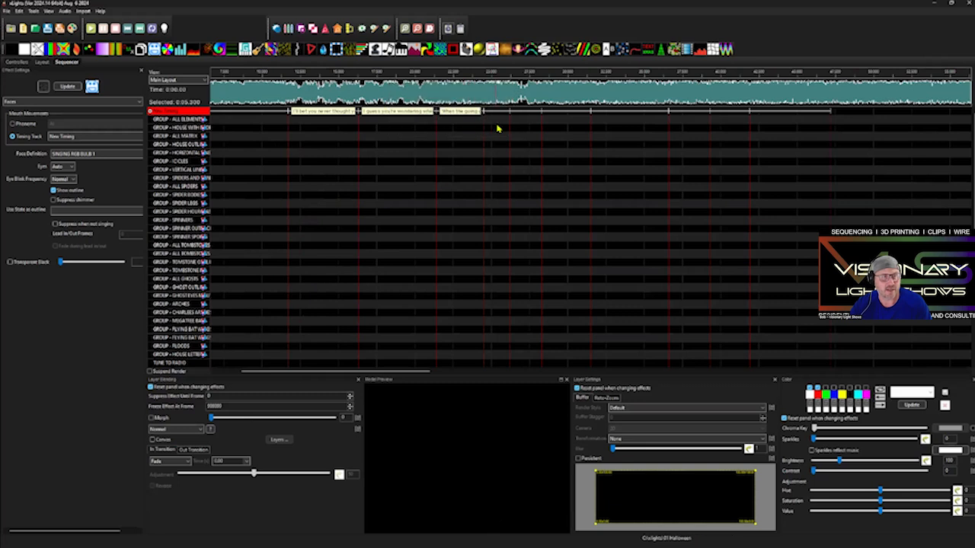
Step: Label the fourth lyric phrase "and man I keep provin' that", copied from the Notepad lyrics
{"action": "double_click", "coordinate": [498, 113]}
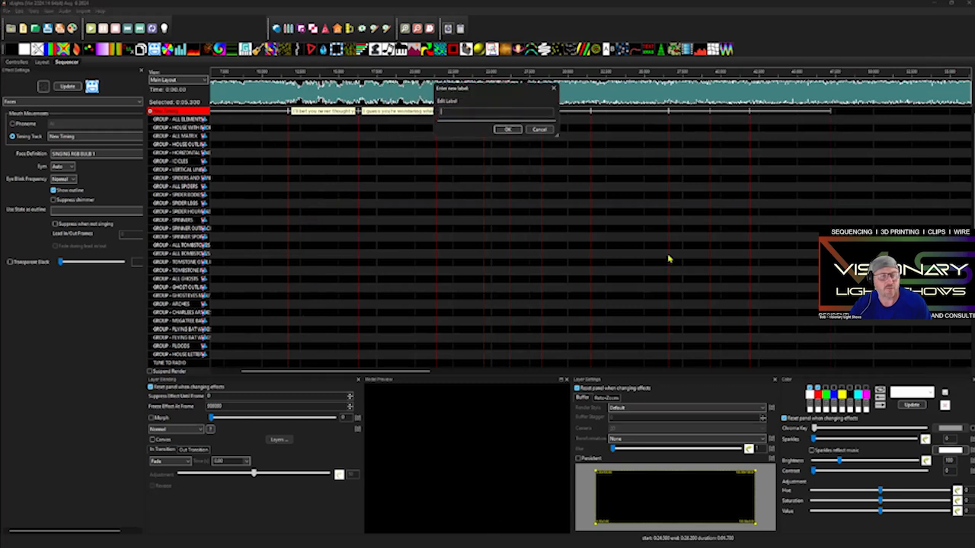
{"action": "key", "text": "alt+Tab"}
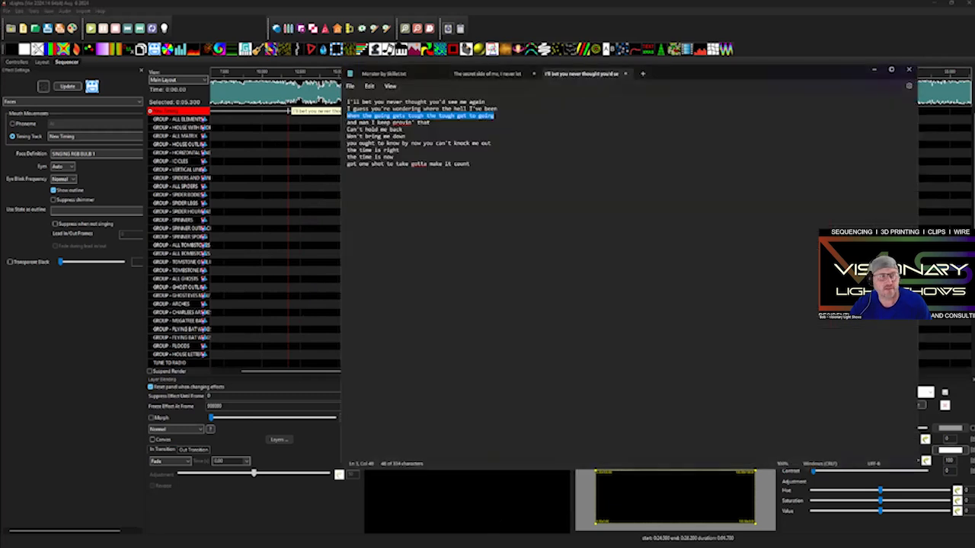
{"action": "left_click_drag", "start_coordinate": [431, 123], "coordinate": [348, 125]}
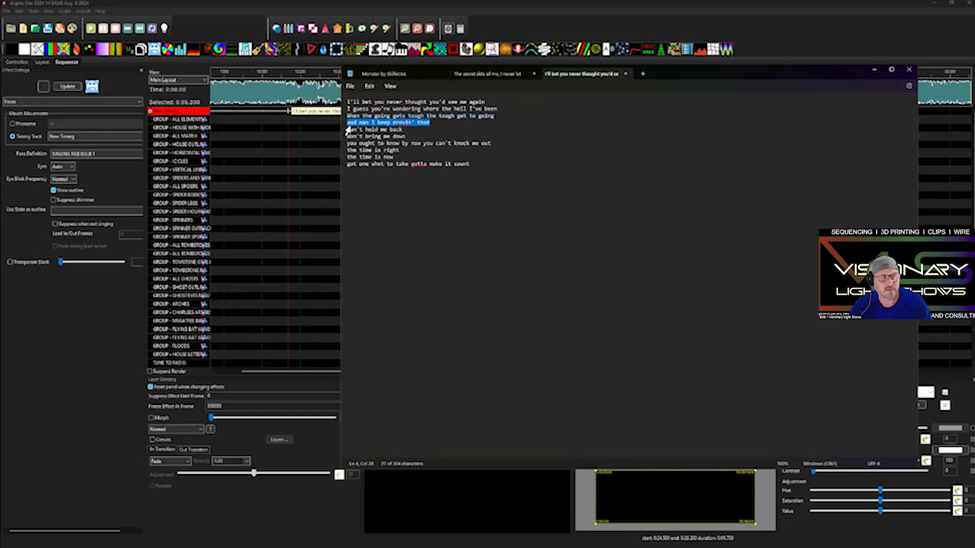
{"action": "key", "text": "ctrl+c"}
{"action": "key", "text": "alt+Tab"}
{"action": "key", "text": "ctrl+v"}
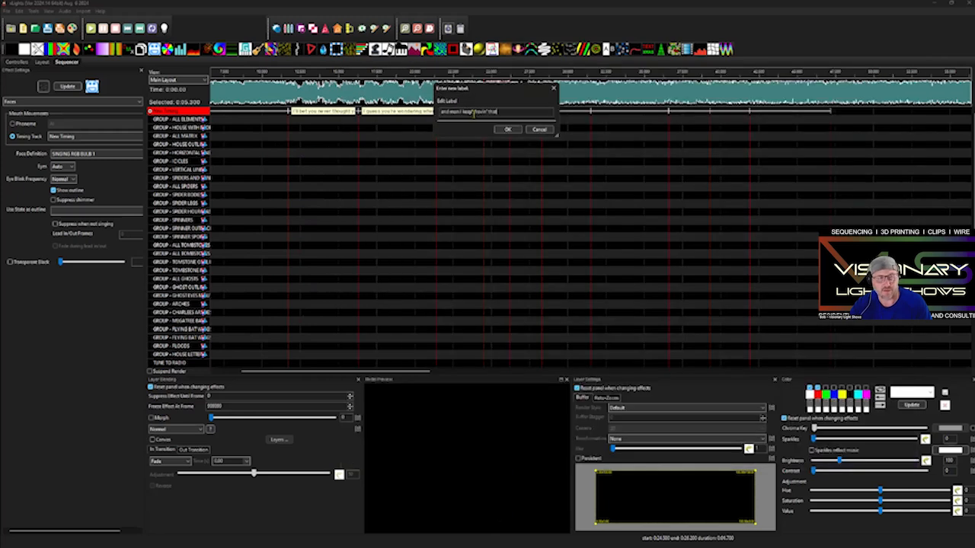
{"action": "left_click", "coordinate": [503, 132]}
Step: Play back the labelled lyric phrases against the audio to check where each one starts and ends
{"action": "left_click_drag", "start_coordinate": [273, 98], "coordinate": [537, 104]}
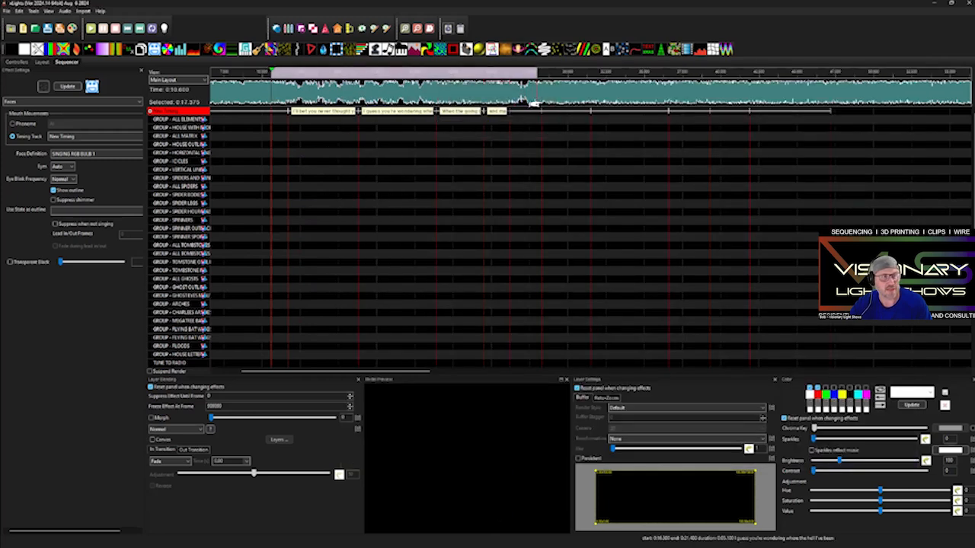
{"action": "key", "text": "space"}
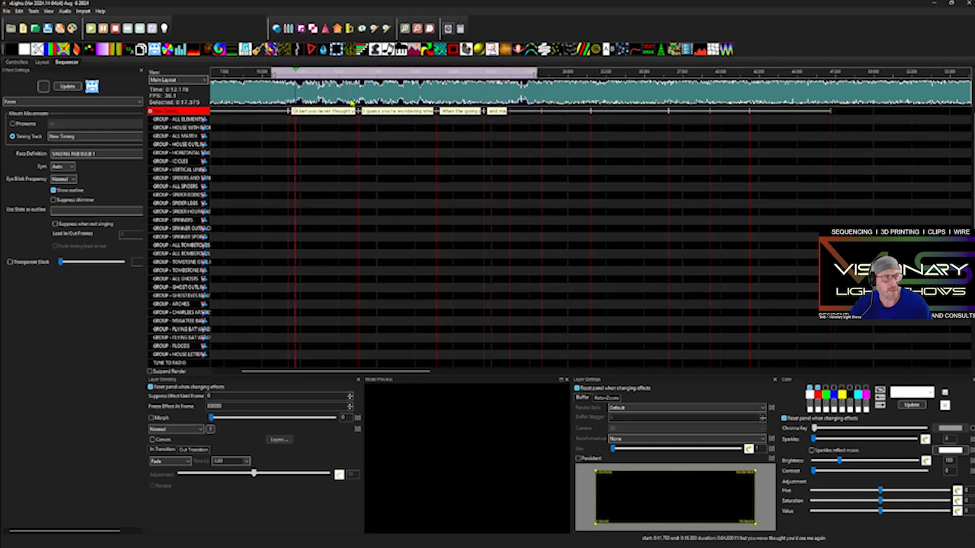
{"action": "scroll", "coordinate": [361, 112], "scroll_direction": "up", "scroll_amount": 1}
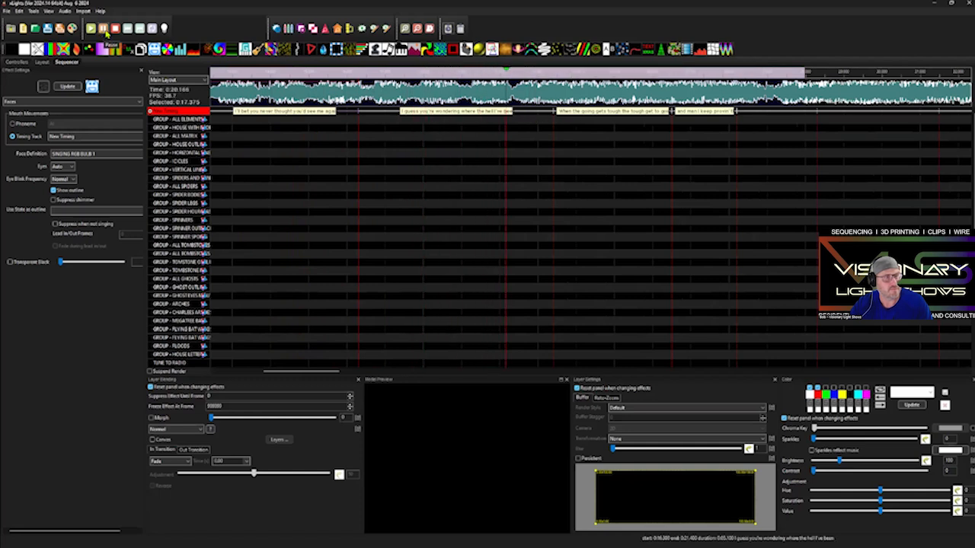
{"action": "left_click", "coordinate": [106, 32]}
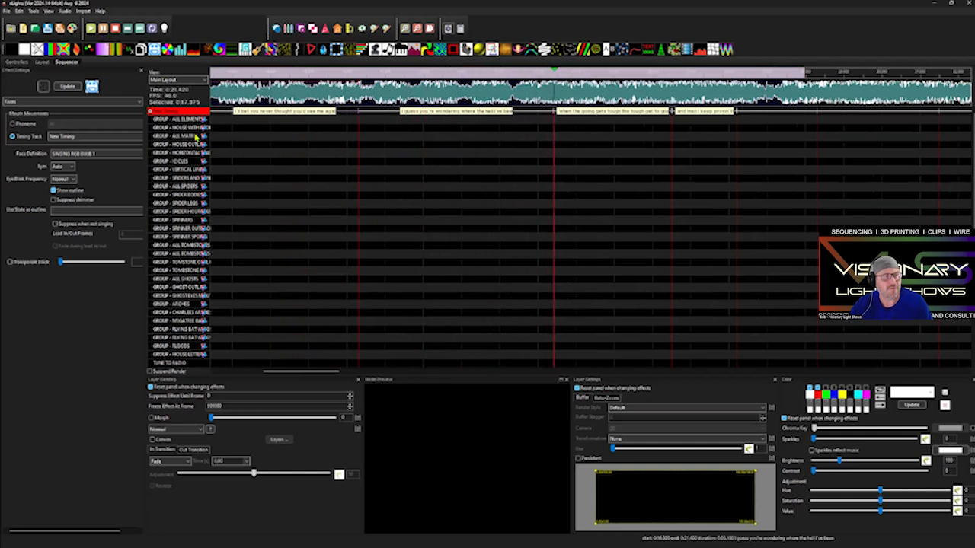
{"action": "left_click_drag", "start_coordinate": [283, 374], "coordinate": [274, 373]}
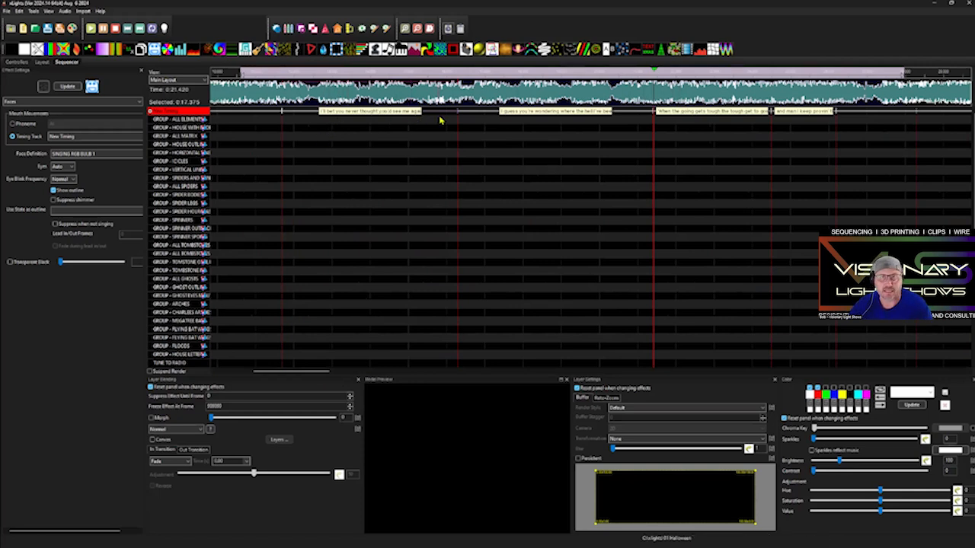
{"action": "left_click_drag", "start_coordinate": [271, 100], "coordinate": [470, 102]}
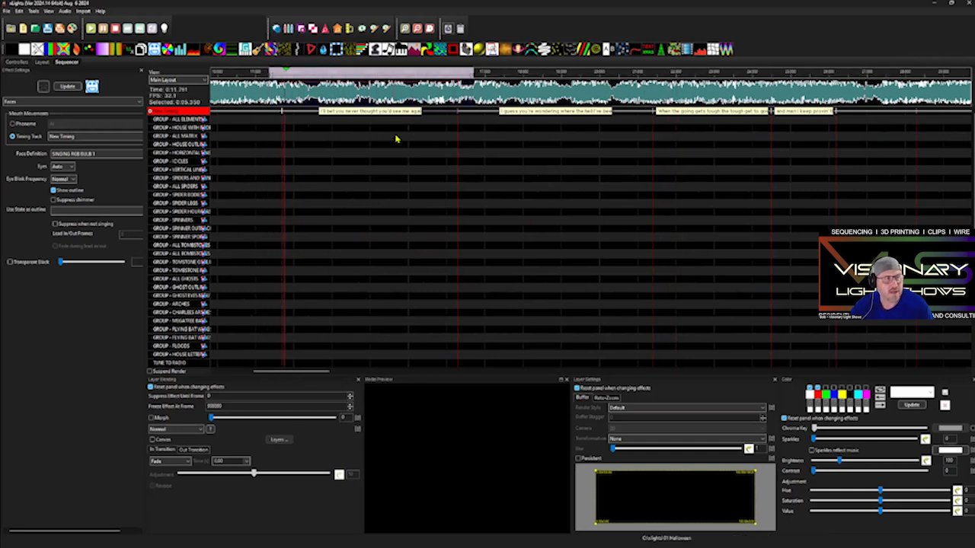
{"action": "left_click", "coordinate": [107, 30]}
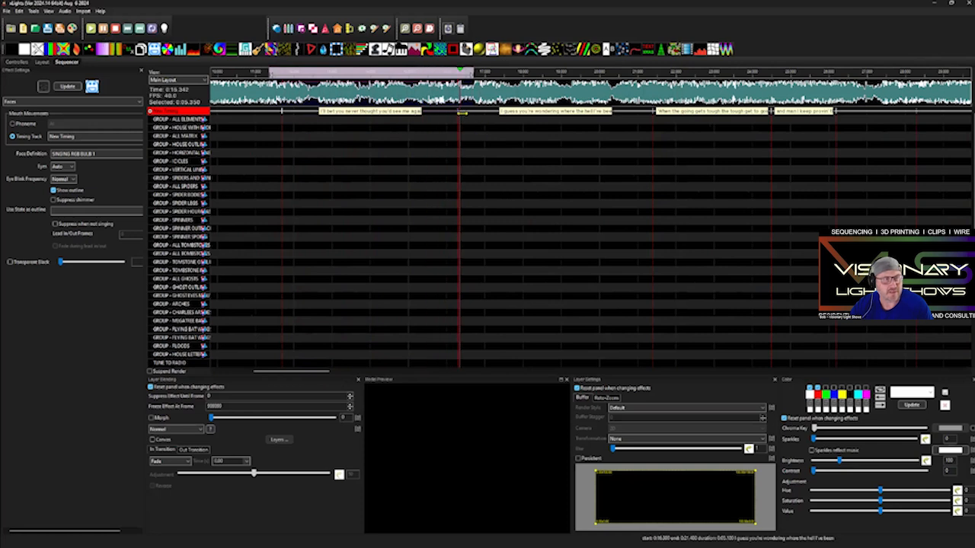
Step: Trim the second phrase "I guess you're wondering where the hell I've been" to about 16.8–21.2 s, checking it against playback
{"action": "mouse_move", "coordinate": [460, 114]}
{"action": "left_mouse_down"}
{"action": "mouse_move", "coordinate": [501, 99]}
{"action": "mouse_move", "coordinate": [439, 99]}
{"action": "mouse_move", "coordinate": [585, 99]}
{"action": "left_mouse_up"}
{"action": "key", "text": "space"}
{"action": "key", "text": "space"}
{"action": "left_click", "coordinate": [433, 100]}
{"action": "left_click", "coordinate": [102, 29]}
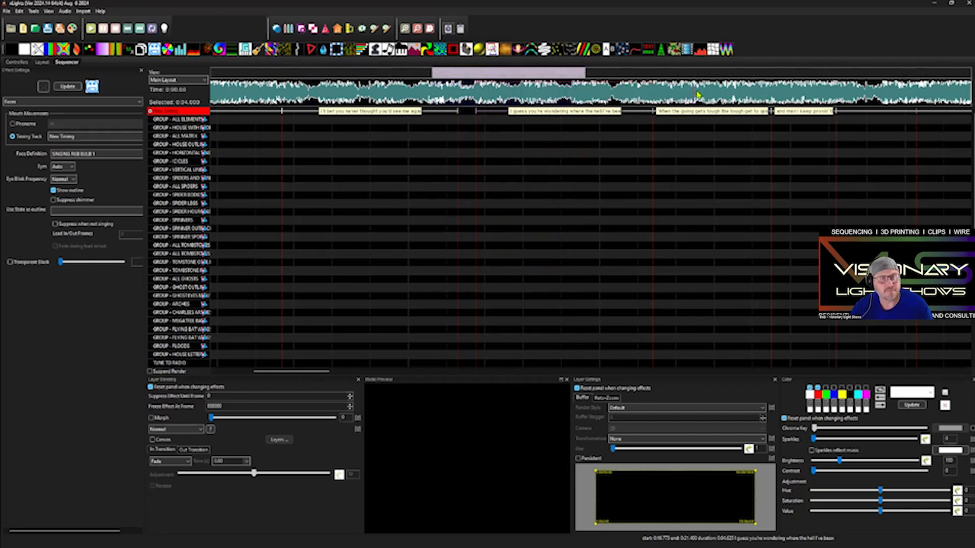
{"action": "left_click_drag", "start_coordinate": [696, 95], "coordinate": [516, 92]}
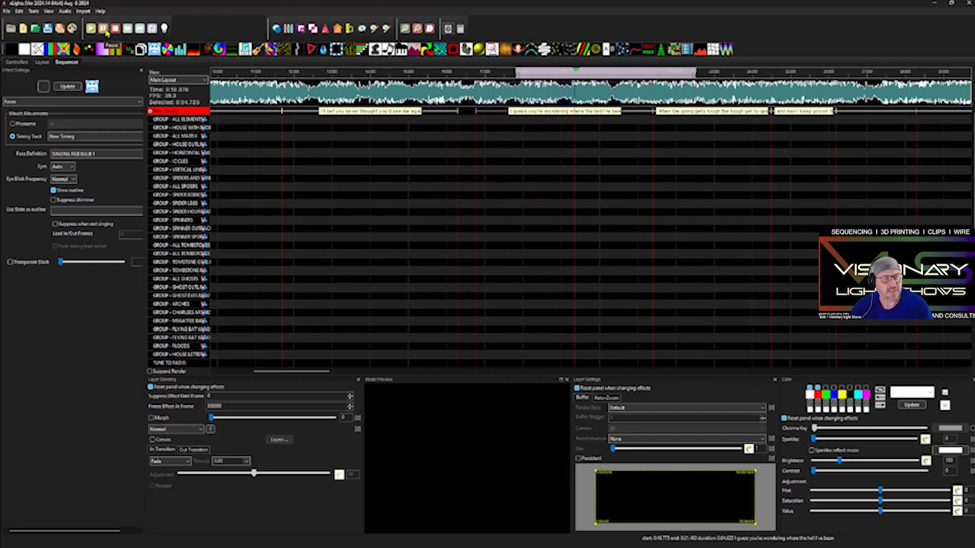
{"action": "left_click", "coordinate": [104, 30]}
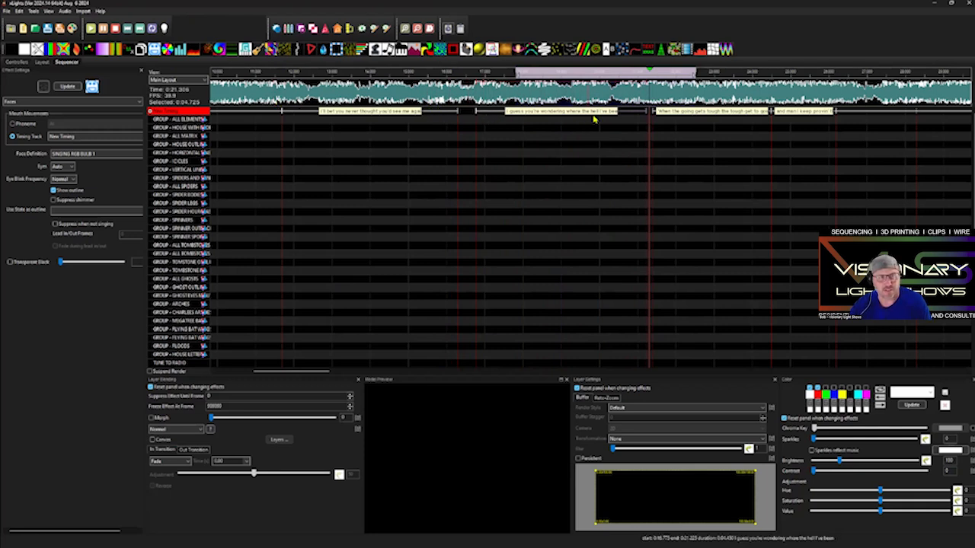
Step: Break down the first phrase "I'll bet you never thought you'd see me again" into individual words
{"action": "right_click", "coordinate": [343, 114]}
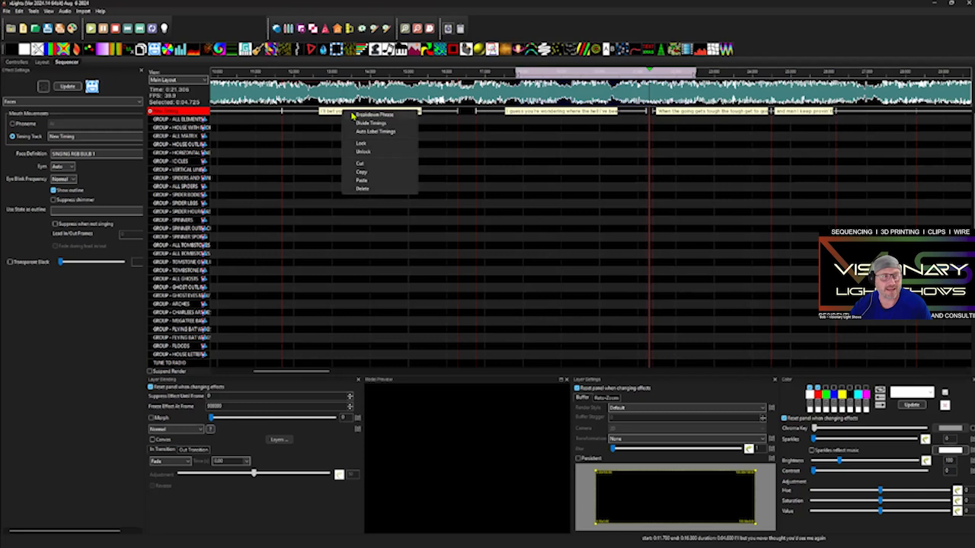
{"action": "left_click", "coordinate": [355, 115]}
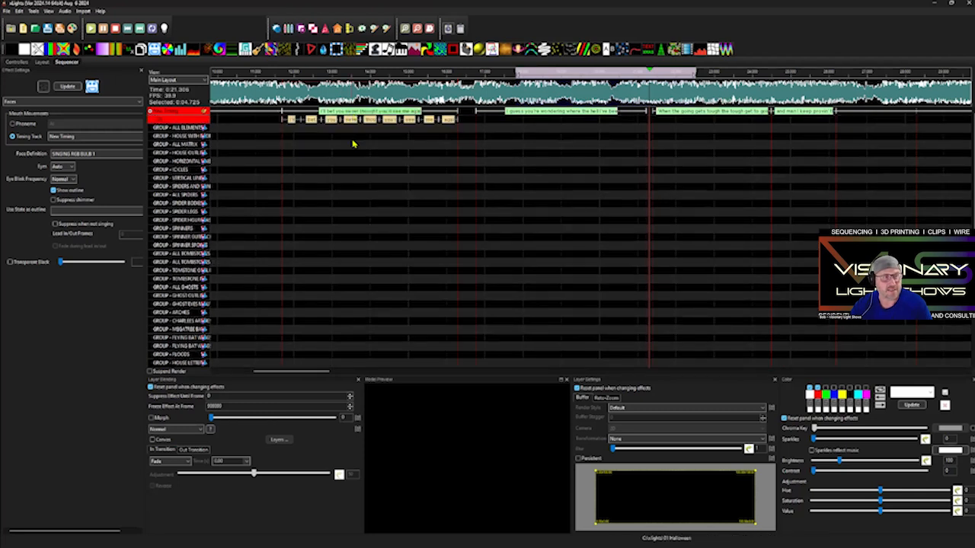
{"action": "left_click", "coordinate": [382, 112]}
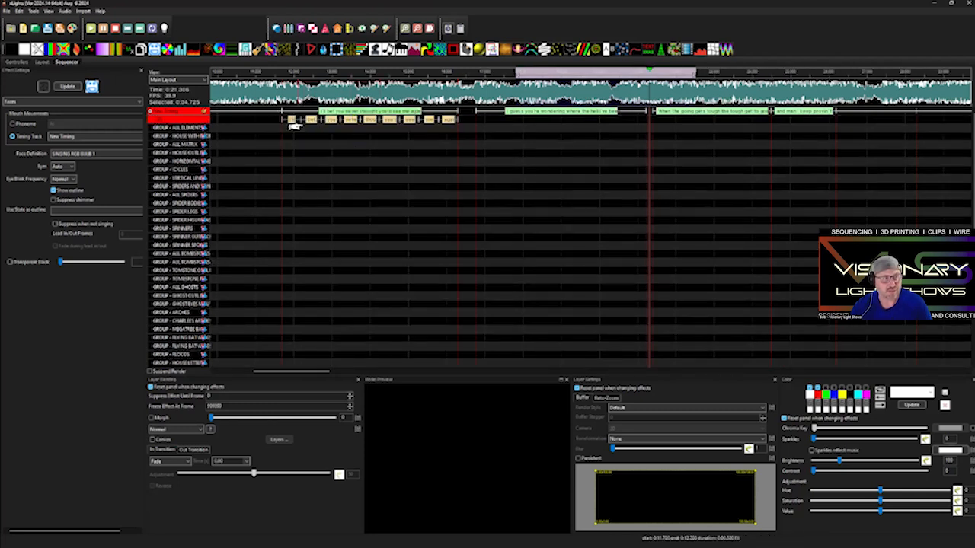
{"action": "left_click", "coordinate": [409, 120]}
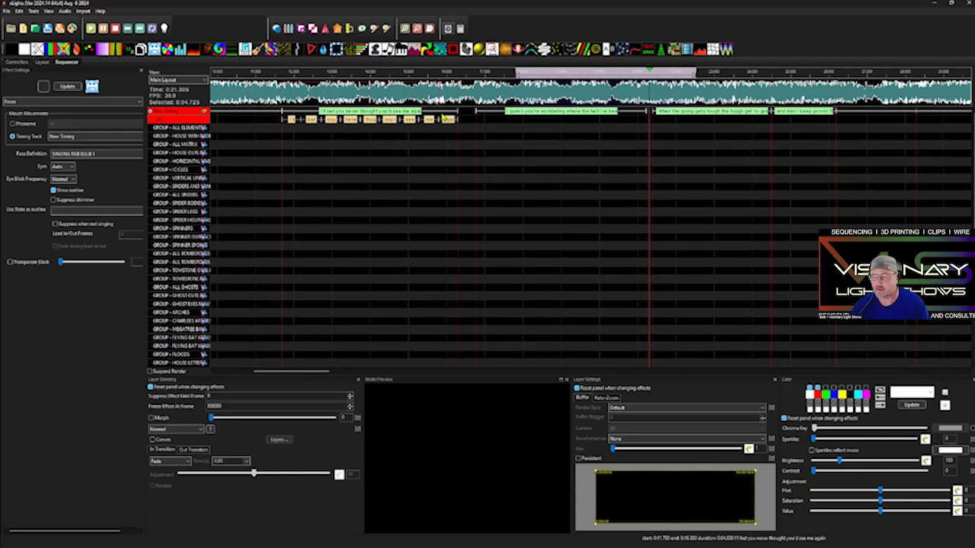
Step: Set the audio playback to 1/2 speed for timing the first phrase's words
{"action": "left_click", "coordinate": [278, 130]}
{"action": "scroll", "coordinate": [277, 131], "scroll_direction": "up", "scroll_amount": 1}
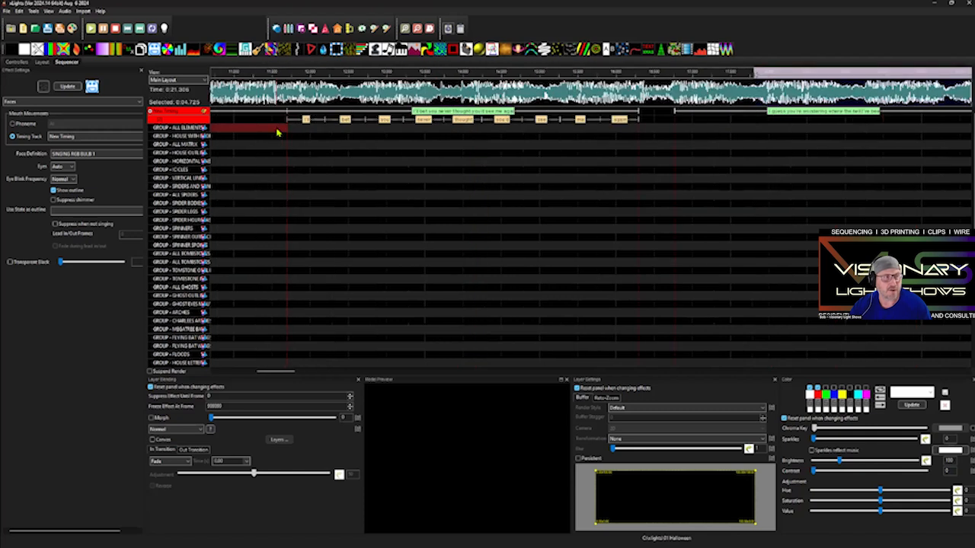
{"action": "left_click_drag", "start_coordinate": [272, 372], "coordinate": [277, 373]}
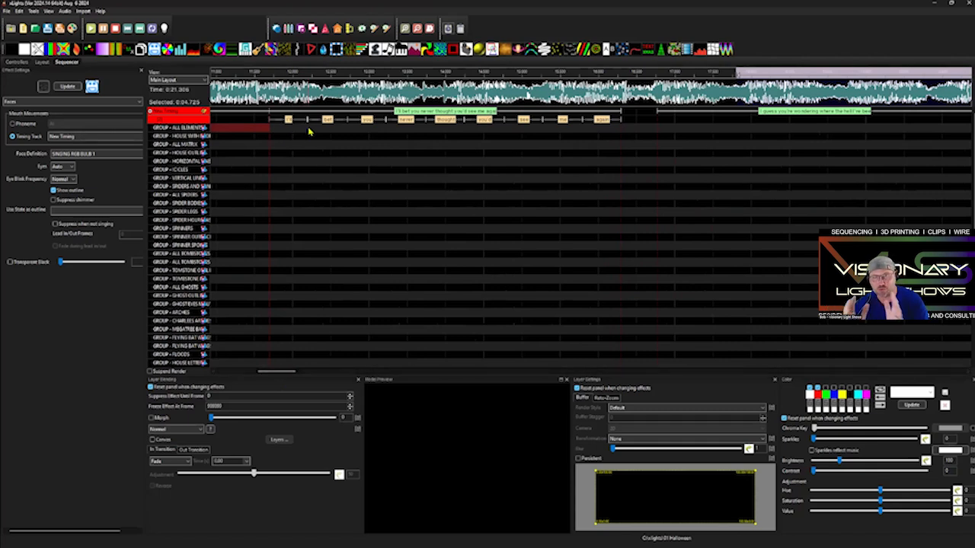
{"action": "left_click", "coordinate": [433, 35]}
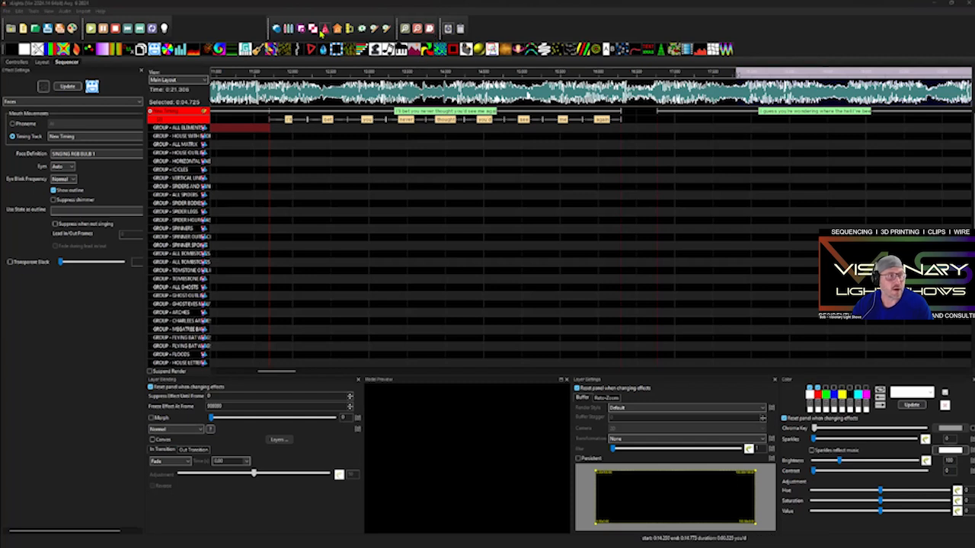
{"action": "left_click", "coordinate": [67, 12]}
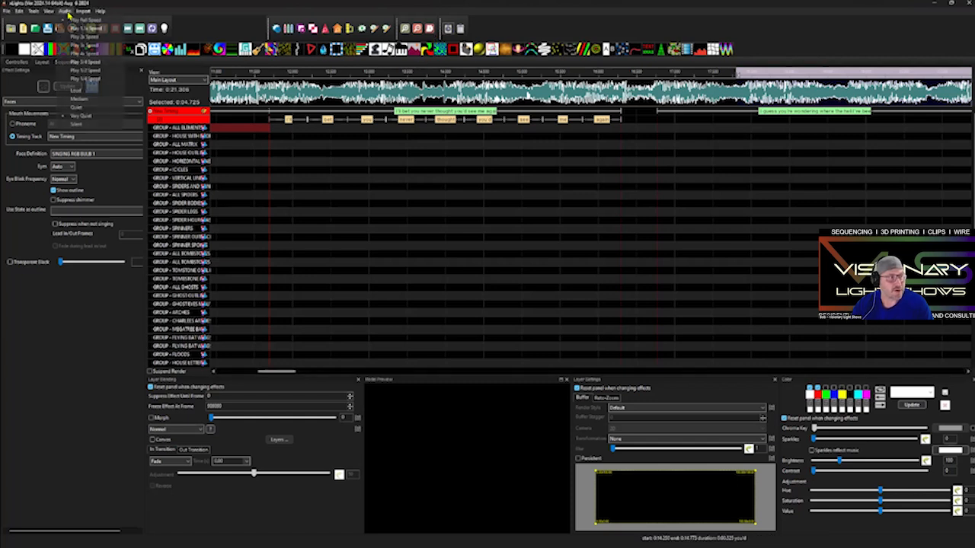
{"action": "left_click", "coordinate": [86, 70]}
Step: Play the first phrase's section and fit the word "I'll" to run from about 11.8 s to 12.15 s
{"action": "left_click_drag", "start_coordinate": [247, 97], "coordinate": [661, 113]}
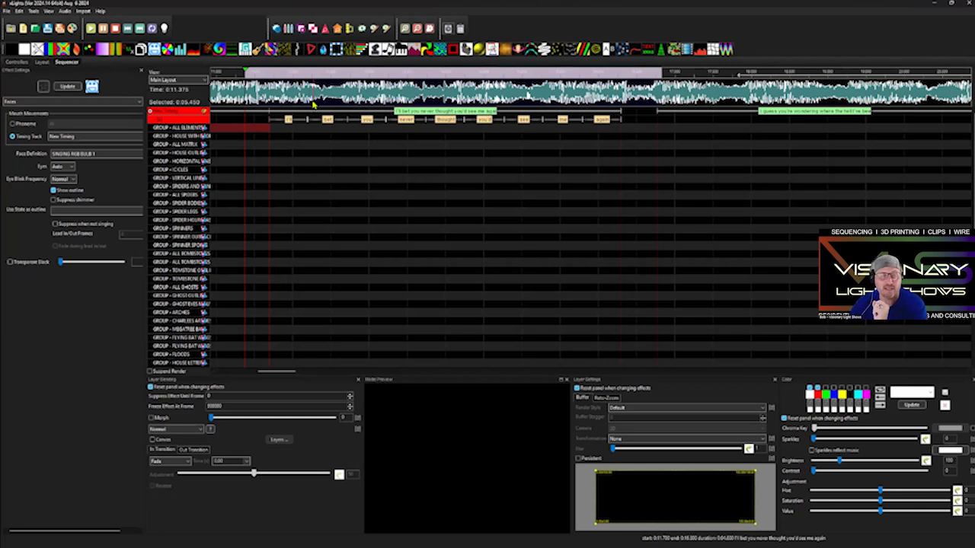
{"action": "left_click_drag", "start_coordinate": [273, 121], "coordinate": [275, 122]}
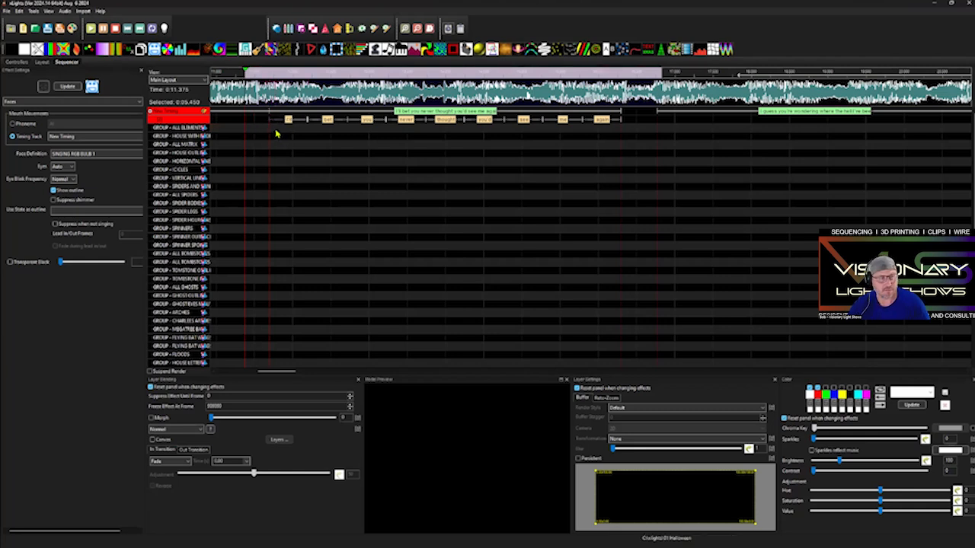
{"action": "left_click", "coordinate": [91, 30]}
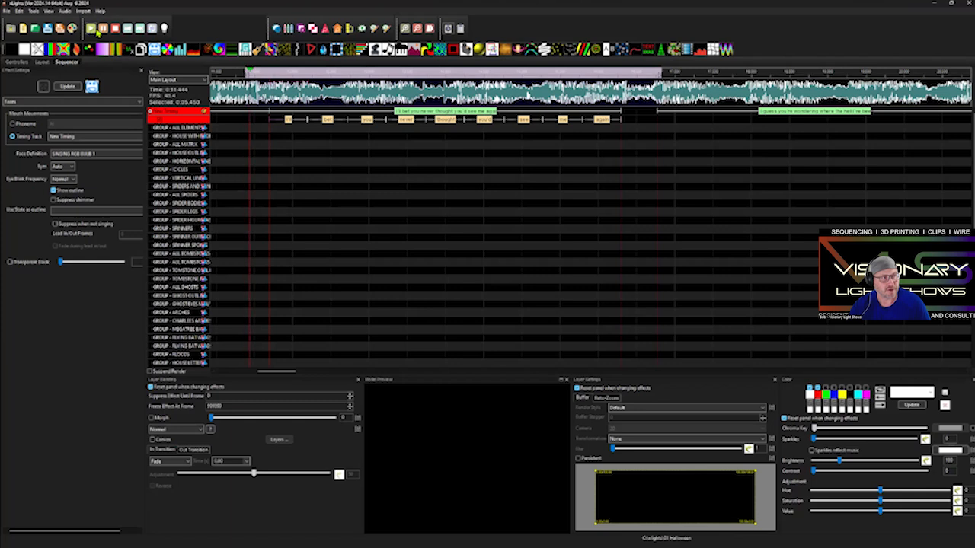
{"action": "left_click", "coordinate": [102, 33]}
{"action": "left_click", "coordinate": [92, 31]}
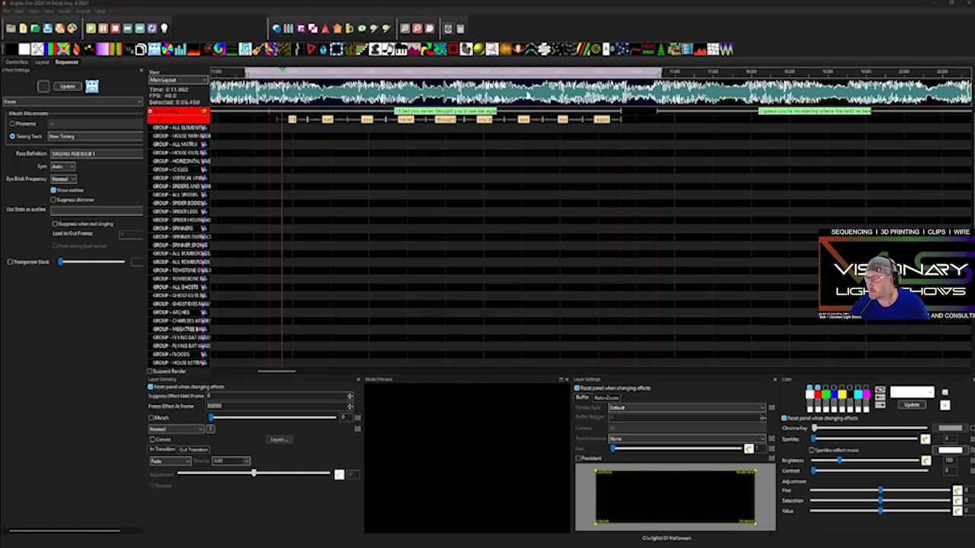
{"action": "left_click", "coordinate": [91, 29]}
{"action": "left_click", "coordinate": [101, 31]}
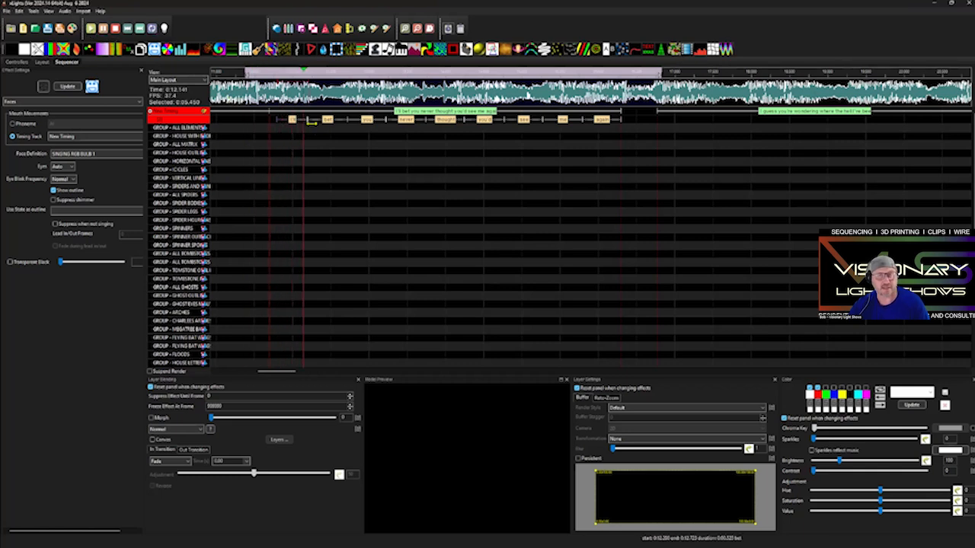
{"action": "left_click_drag", "start_coordinate": [311, 122], "coordinate": [303, 120]}
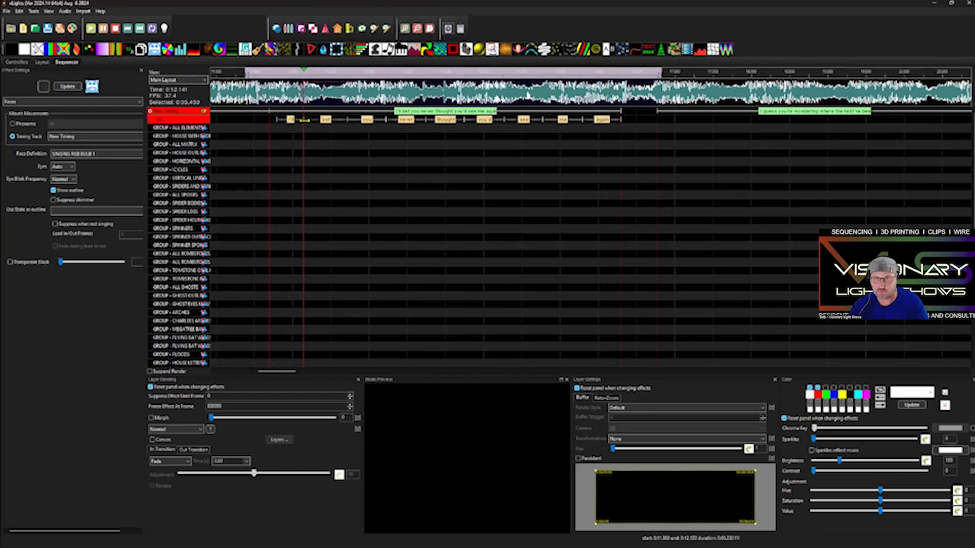
Step: Replay the phrase's opening and shorten the word "bet" to end at about 12.5 s
{"action": "left_click", "coordinate": [90, 28]}
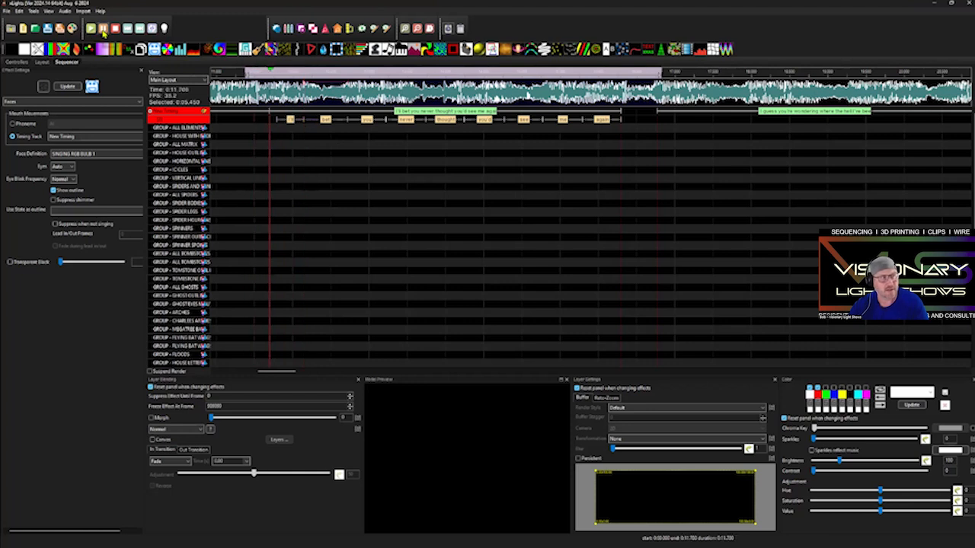
{"action": "left_click", "coordinate": [103, 31]}
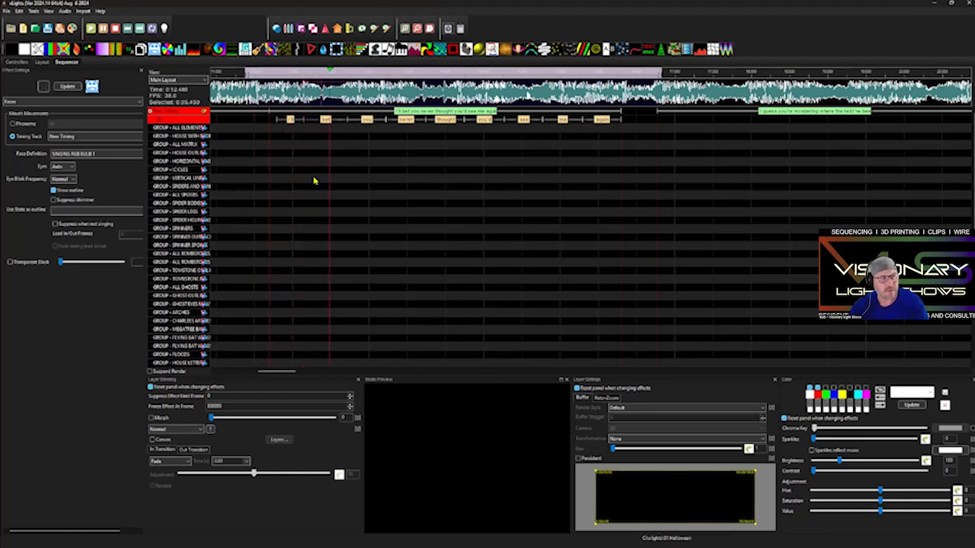
{"action": "left_click_drag", "start_coordinate": [344, 125], "coordinate": [330, 121]}
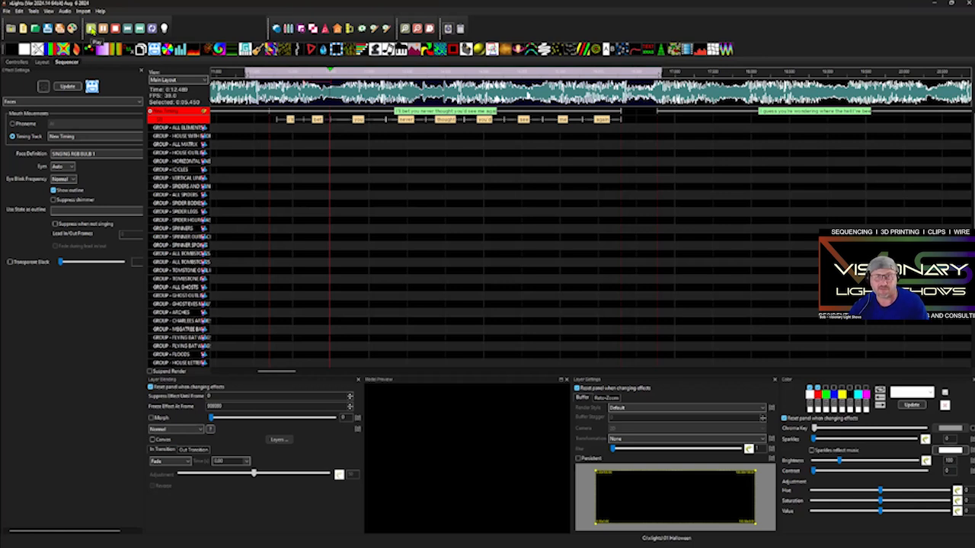
Step: Shorten the word "you" to end at about 12.8 s and "never" at about 13.5 s, following the slowed playback
{"action": "left_click", "coordinate": [91, 28]}
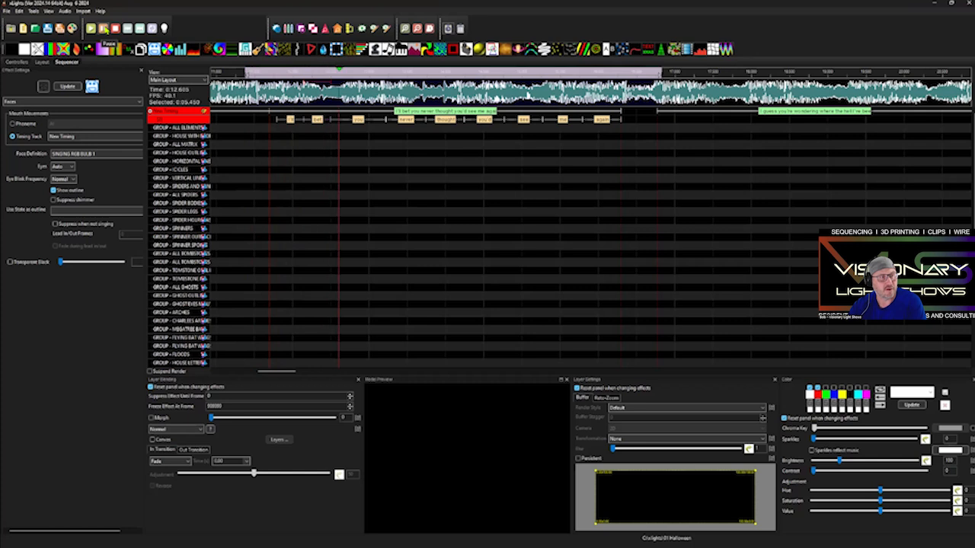
{"action": "left_click", "coordinate": [103, 29]}
{"action": "left_click_drag", "start_coordinate": [387, 120], "coordinate": [355, 120]}
{"action": "left_click", "coordinate": [103, 29]}
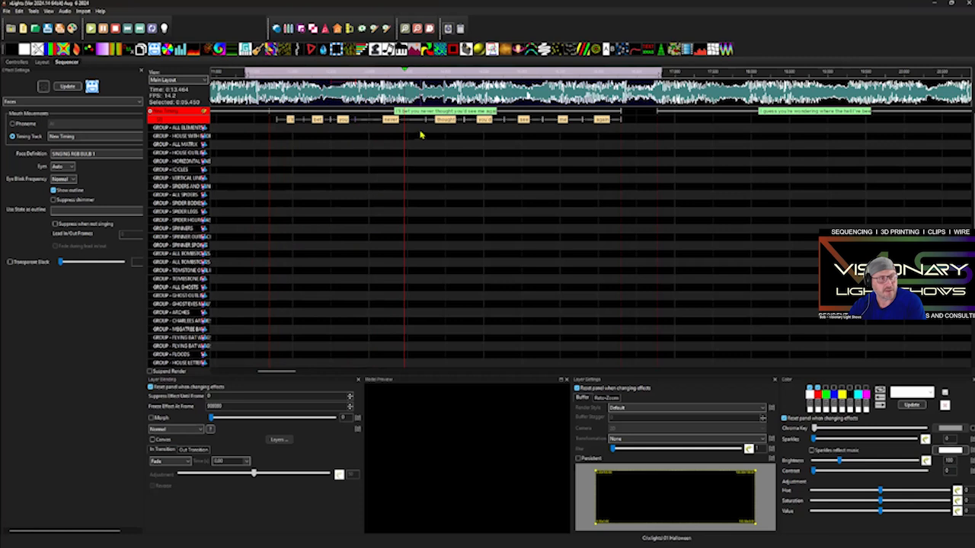
{"action": "left_click_drag", "start_coordinate": [426, 119], "coordinate": [405, 119]}
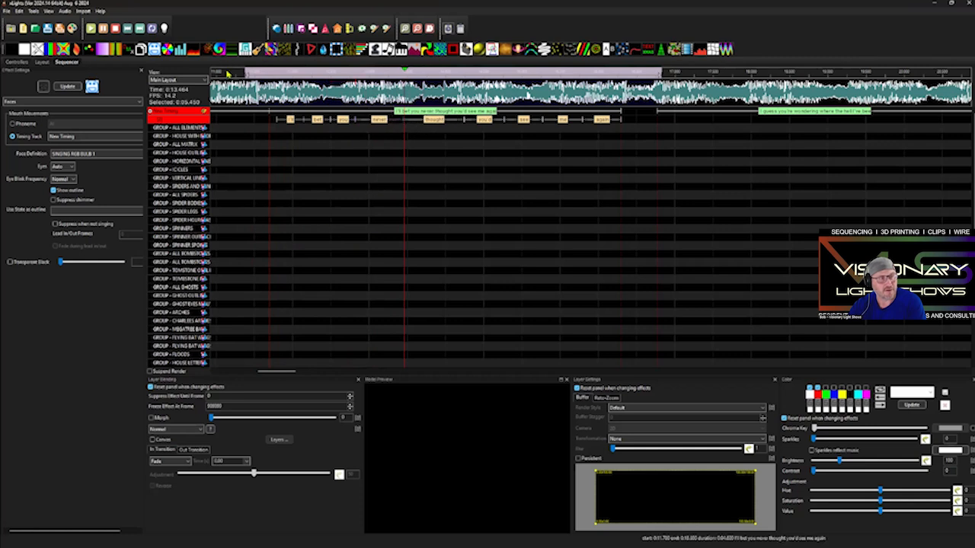
Step: Shorten the word "thought" to end at about 13.8 s and "you'd" at about 14.1 s, following the slowed playback
{"action": "left_click", "coordinate": [103, 29]}
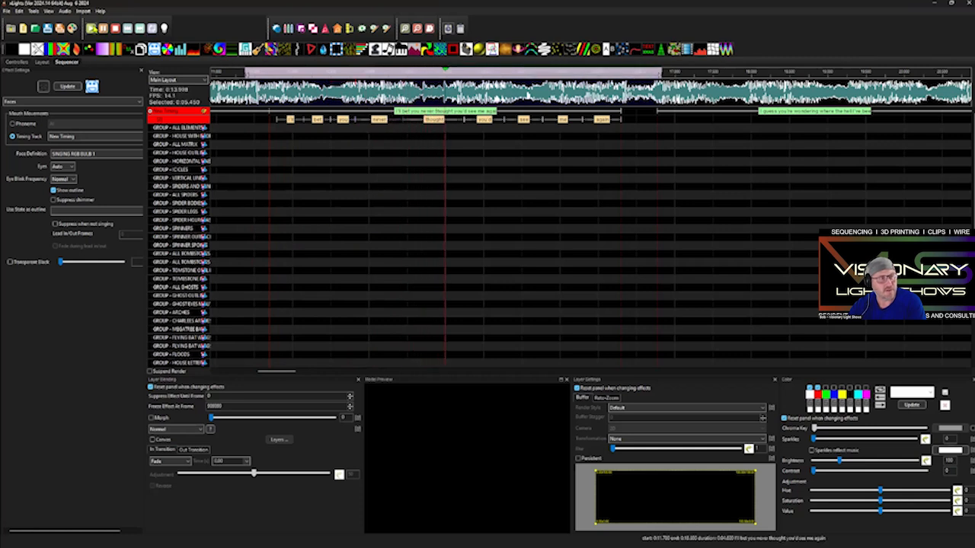
{"action": "left_click", "coordinate": [91, 28]}
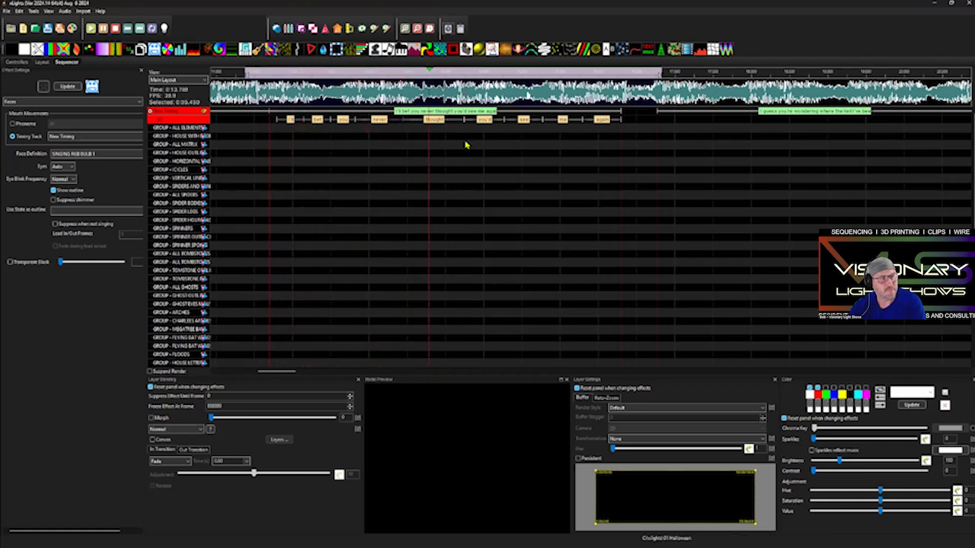
{"action": "left_click_drag", "start_coordinate": [466, 124], "coordinate": [432, 125]}
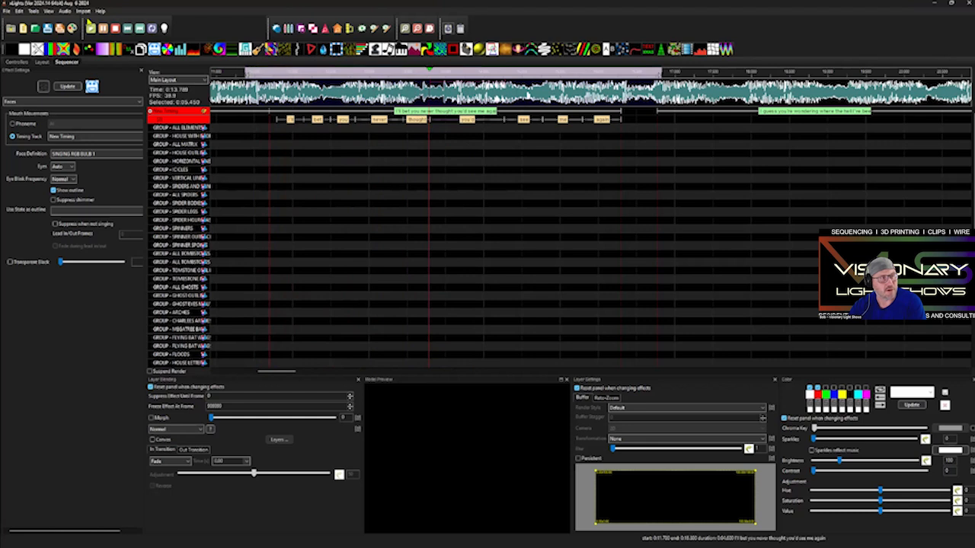
{"action": "left_click", "coordinate": [103, 29]}
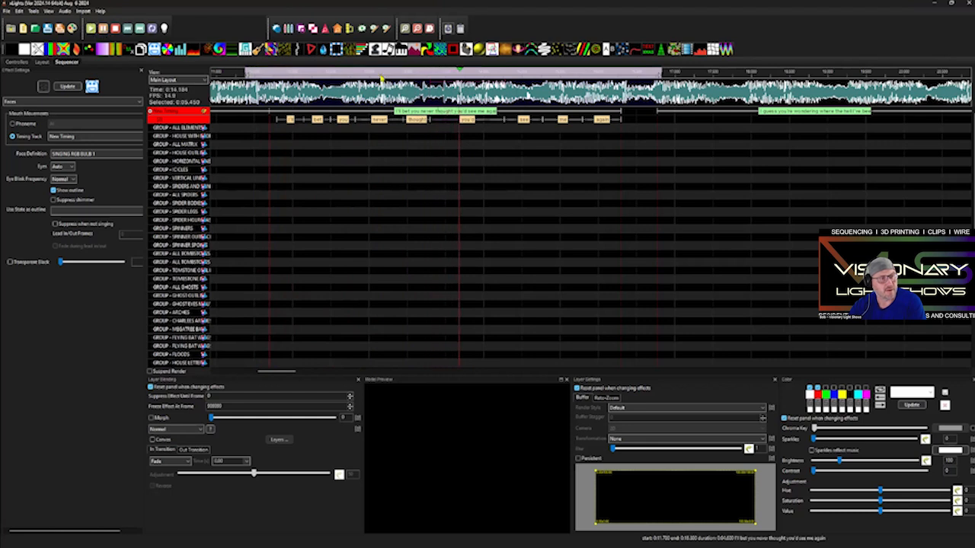
{"action": "left_click_drag", "start_coordinate": [503, 120], "coordinate": [455, 119]}
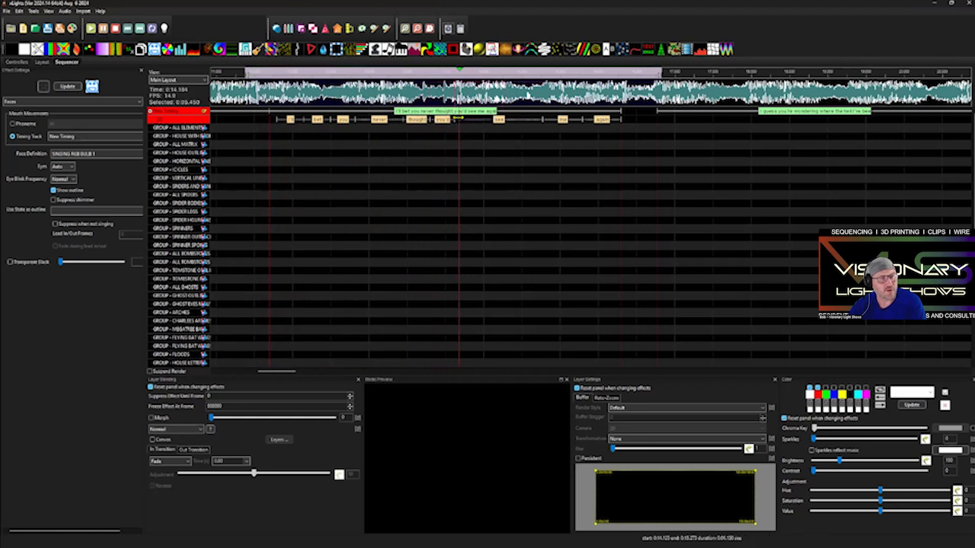
Step: Shorten the word "see" to end at about 14.5 s and "me" at about 14.8 s, following the slowed playback
{"action": "left_click", "coordinate": [102, 29]}
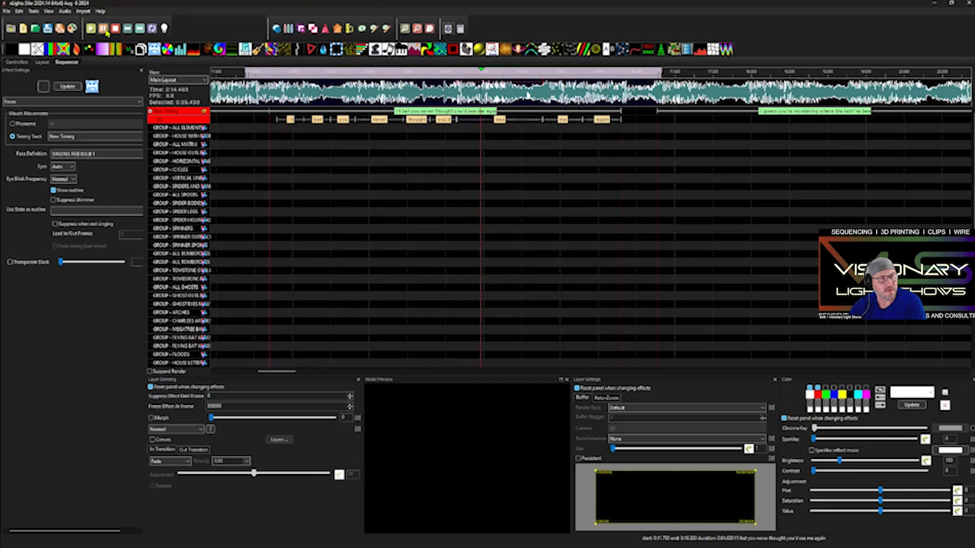
{"action": "left_click_drag", "start_coordinate": [542, 120], "coordinate": [481, 120]}
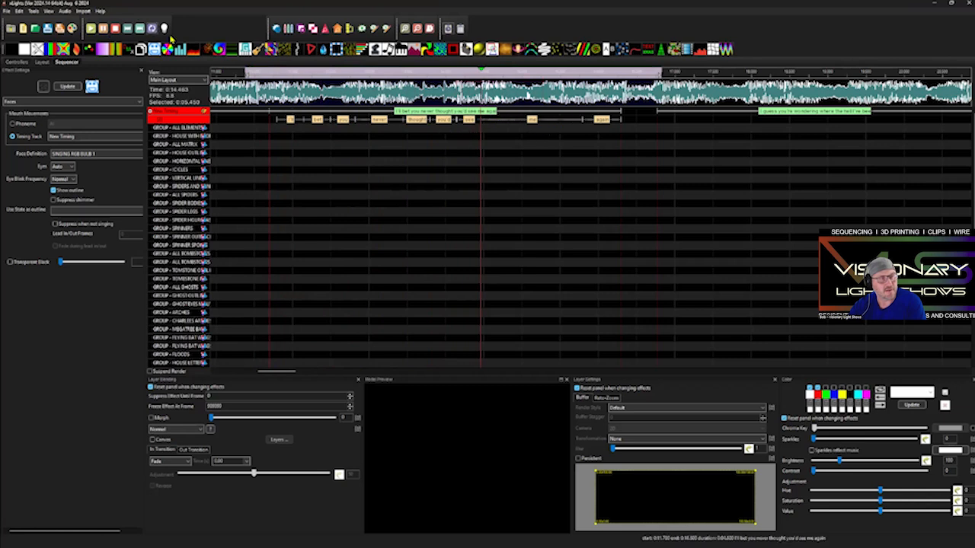
{"action": "left_click", "coordinate": [103, 29]}
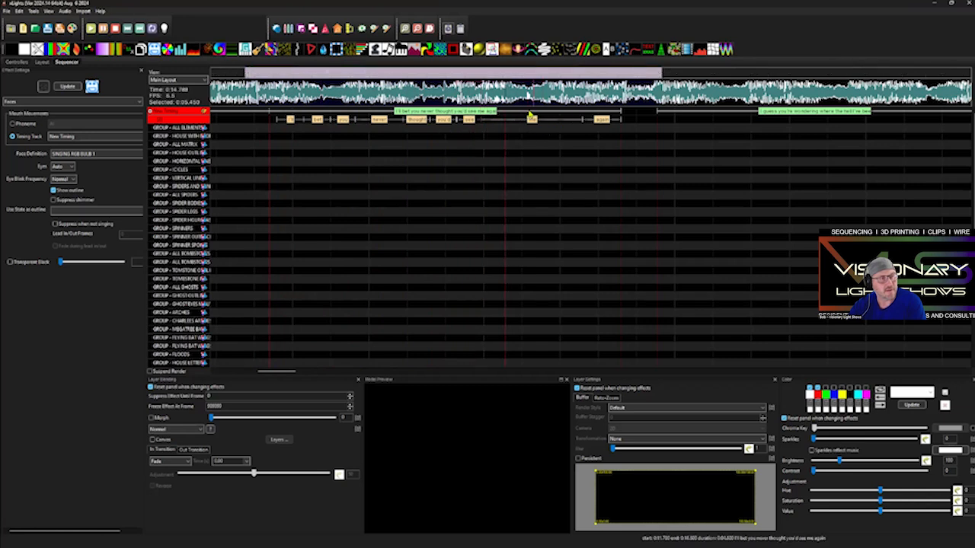
{"action": "left_click_drag", "start_coordinate": [583, 121], "coordinate": [506, 120]}
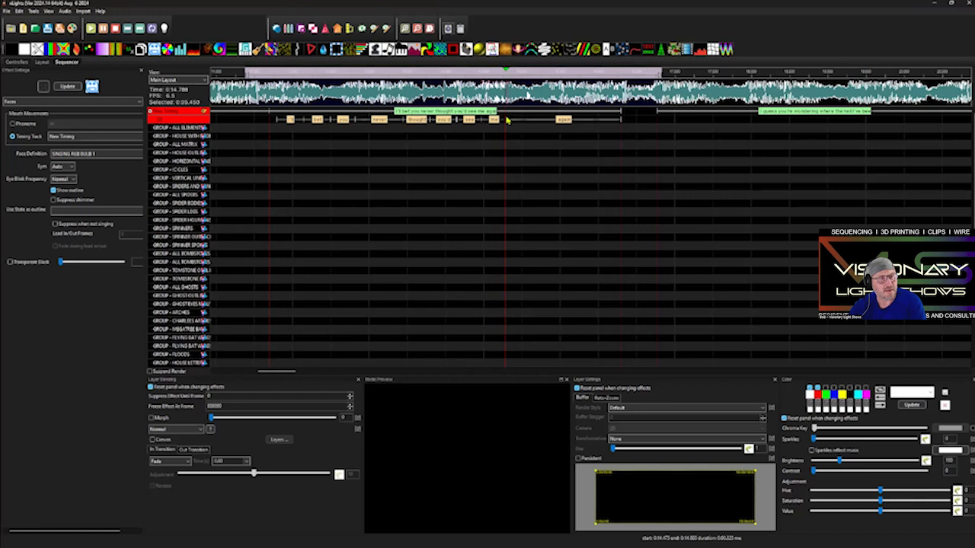
Step: Play on to the end of the phrase and shorten the word "again" to end at about 16.2 s
{"action": "left_click", "coordinate": [102, 29]}
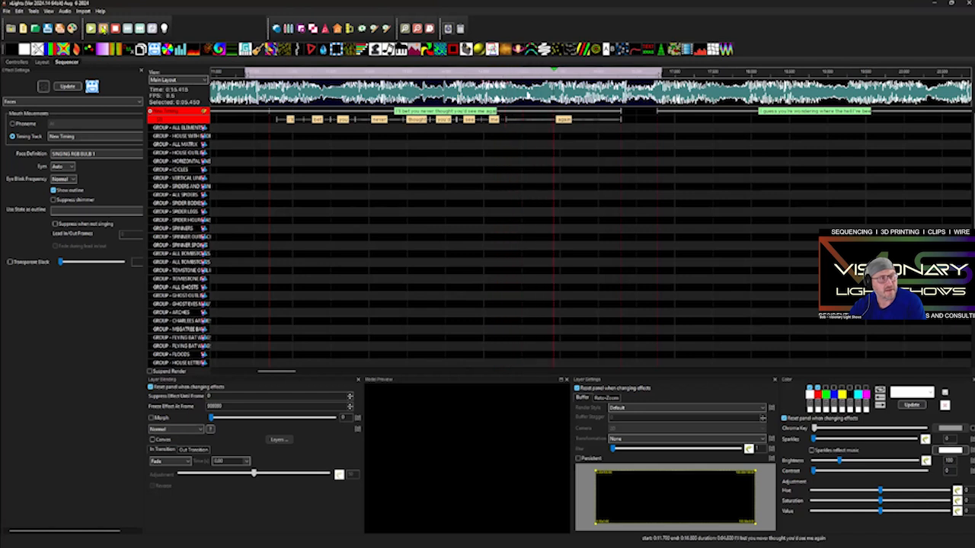
{"action": "left_click", "coordinate": [103, 29]}
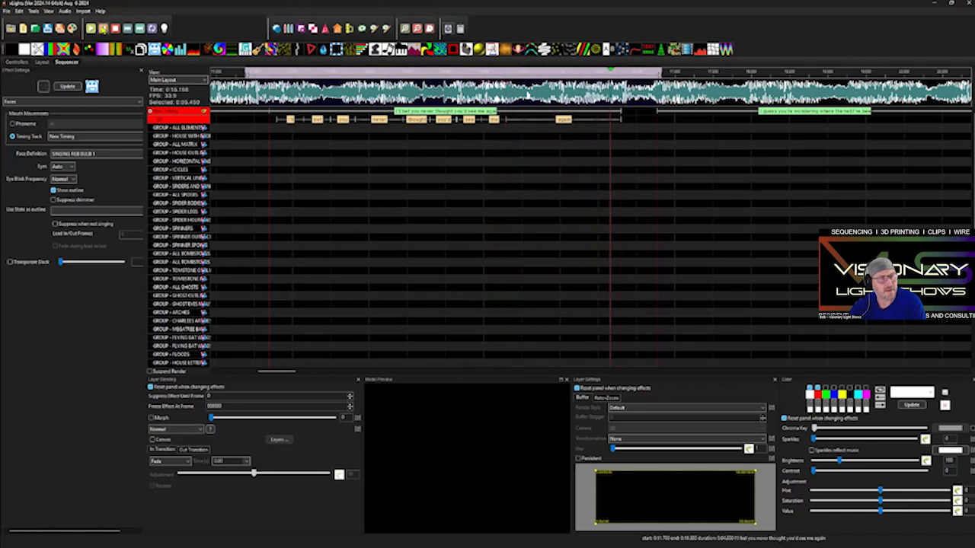
{"action": "left_click_drag", "start_coordinate": [621, 120], "coordinate": [613, 120]}
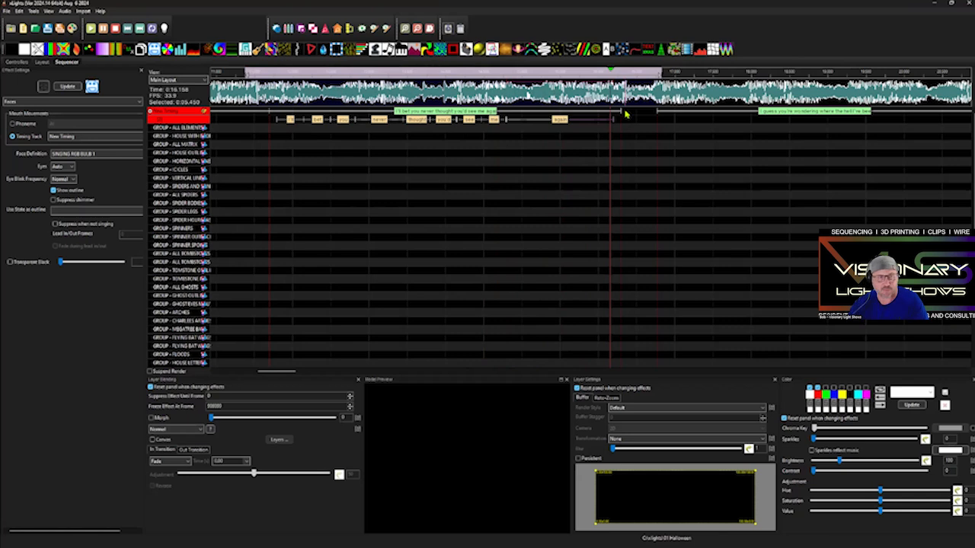
Step: Replay the phrase's opening, moving the start of "I'll" to about 11.78 s and the end of "bet" to about 12.48 s
{"action": "left_click", "coordinate": [90, 29]}
{"action": "left_click", "coordinate": [91, 29]}
{"action": "left_click", "coordinate": [103, 32]}
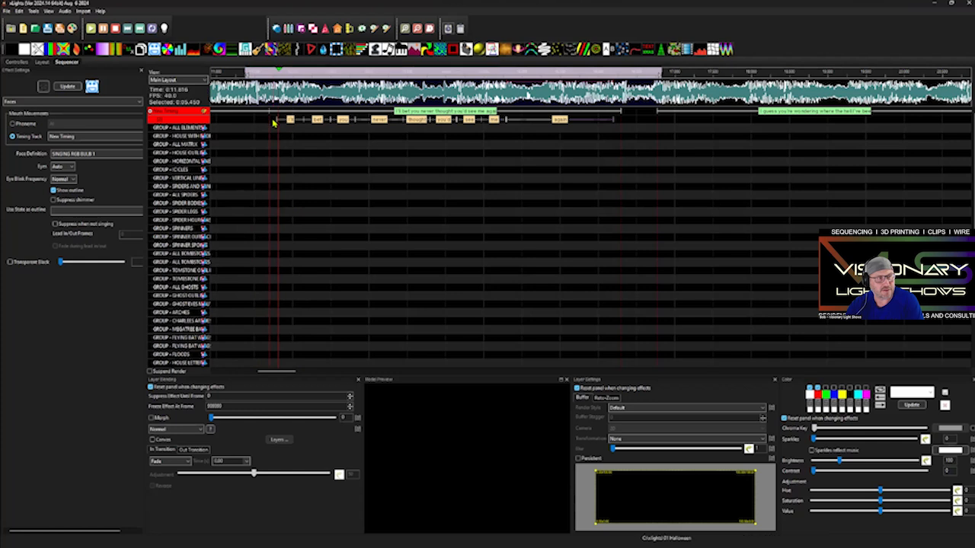
{"action": "left_click_drag", "start_coordinate": [277, 121], "coordinate": [274, 122]}
{"action": "left_click", "coordinate": [91, 29]}
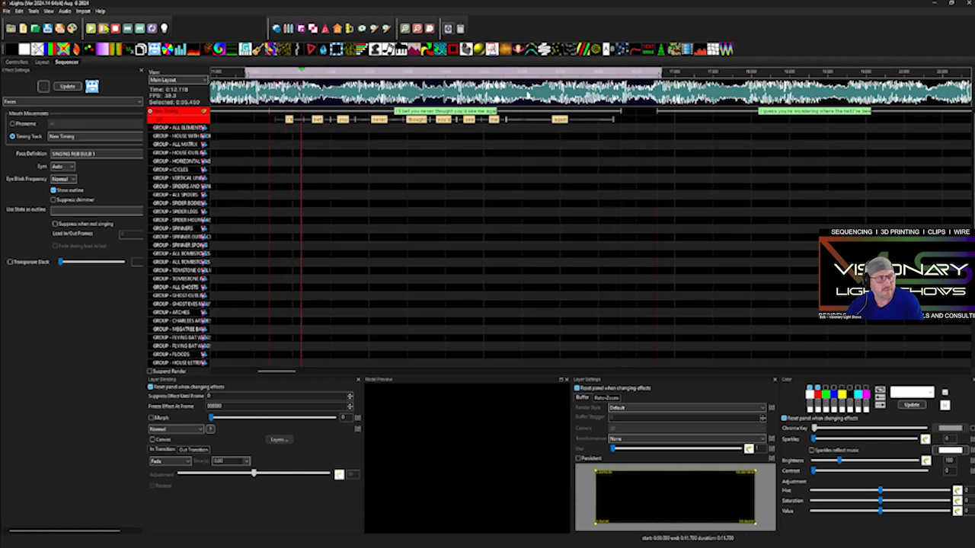
{"action": "left_click", "coordinate": [105, 29]}
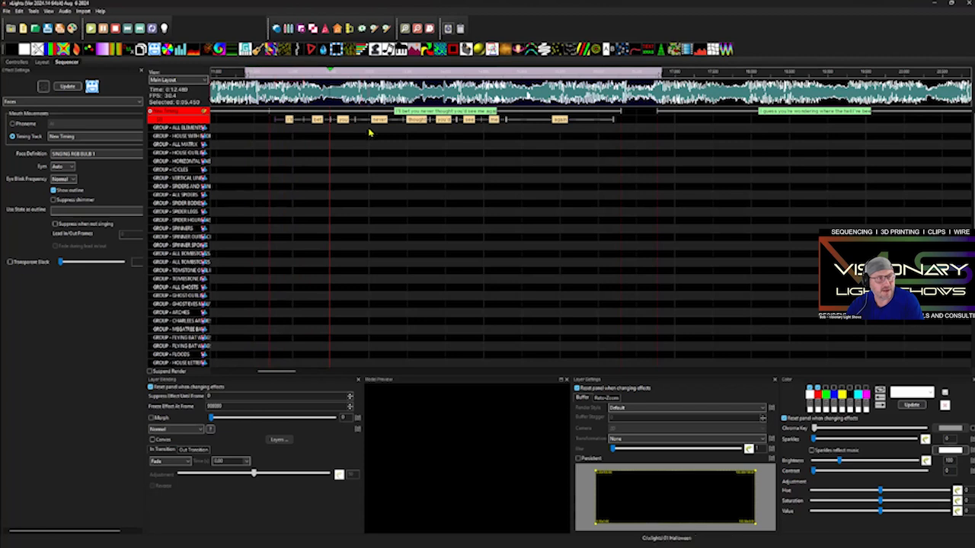
{"action": "left_click_drag", "start_coordinate": [333, 119], "coordinate": [330, 120]}
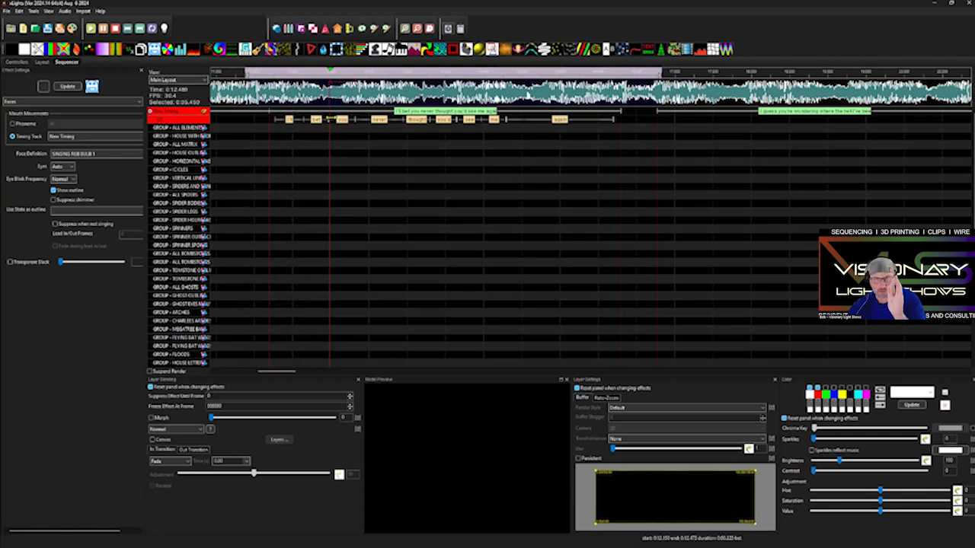
Step: Play through the rest of the phrase, trimming the end of "thought" to about 13.8 s, and stop playback
{"action": "left_click", "coordinate": [105, 30]}
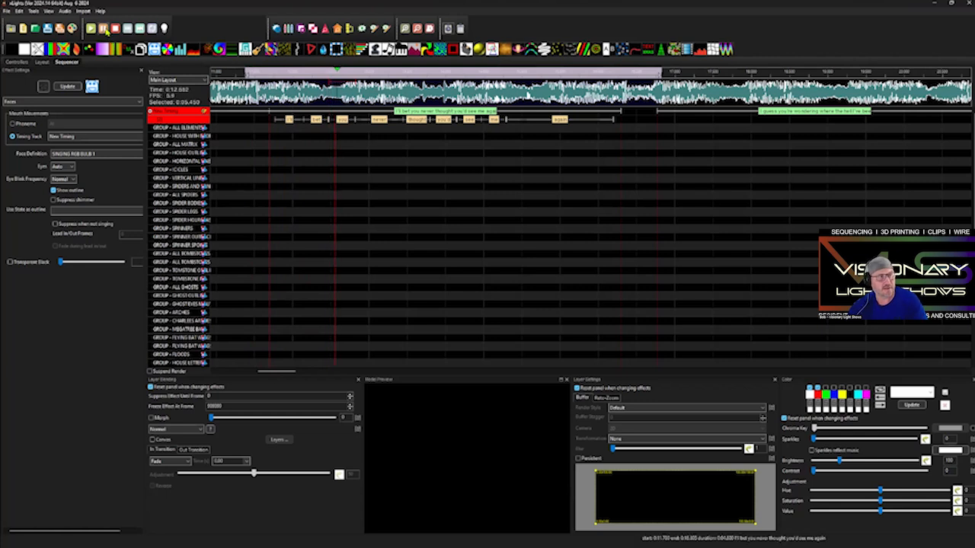
{"action": "left_click", "coordinate": [105, 30]}
{"action": "left_click", "coordinate": [107, 31]}
{"action": "left_click", "coordinate": [107, 32]}
{"action": "left_click", "coordinate": [107, 31]}
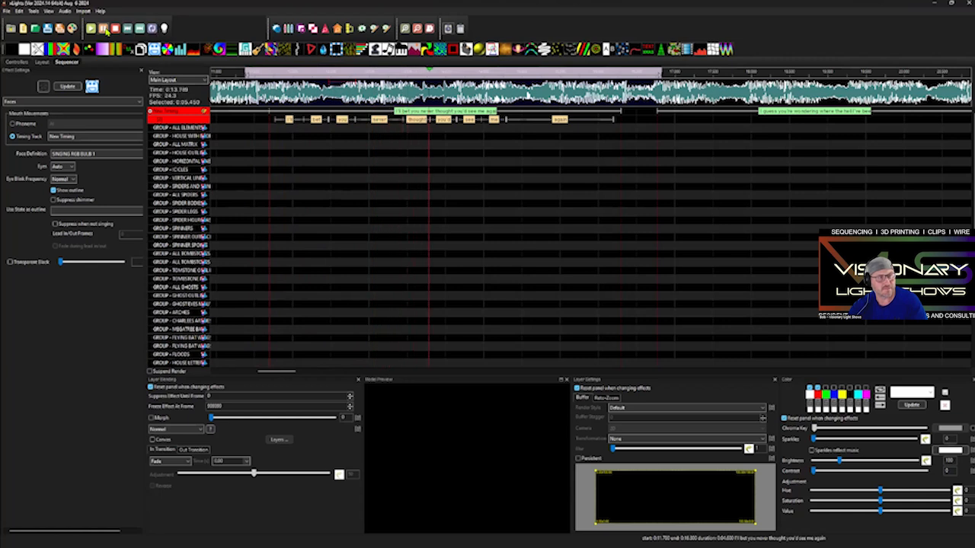
{"action": "left_click", "coordinate": [442, 112]}
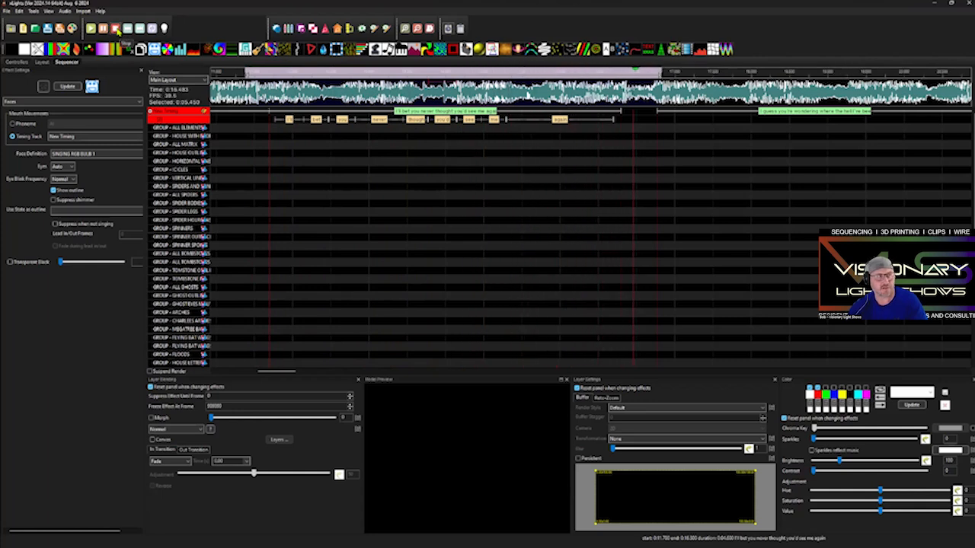
{"action": "left_click", "coordinate": [116, 28]}
Step: Break down the individual words "I'll" and "bet" into phonemes
{"action": "left_click", "coordinate": [291, 121]}
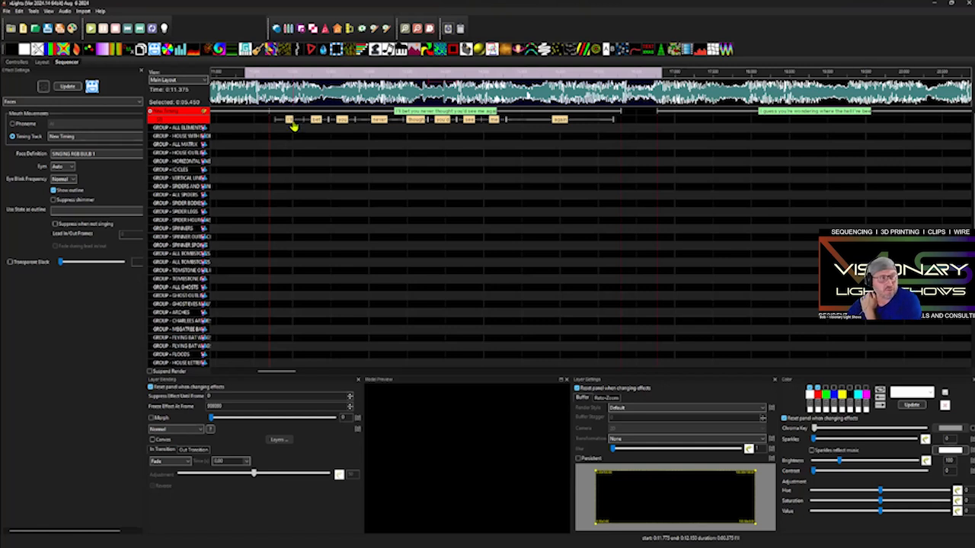
{"action": "right_click", "coordinate": [289, 125]}
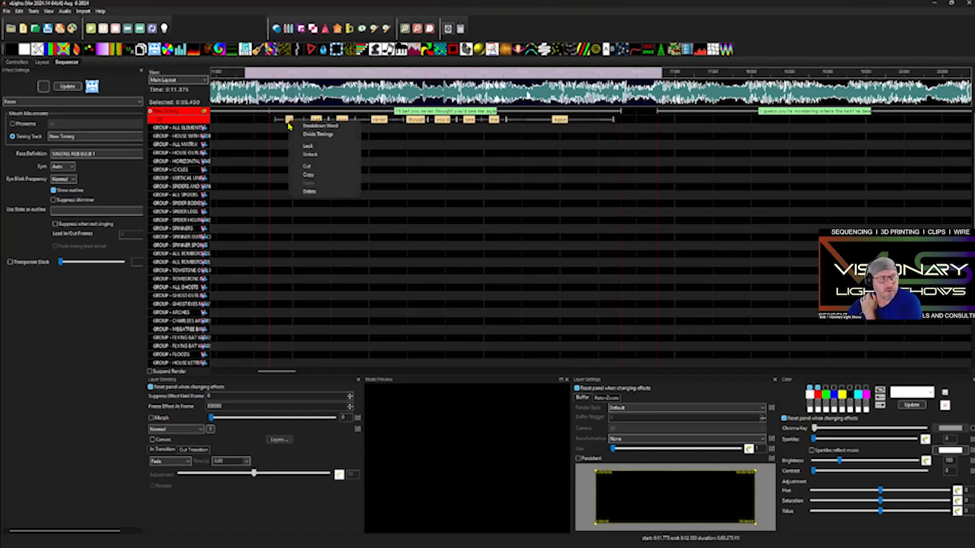
{"action": "left_click", "coordinate": [308, 126]}
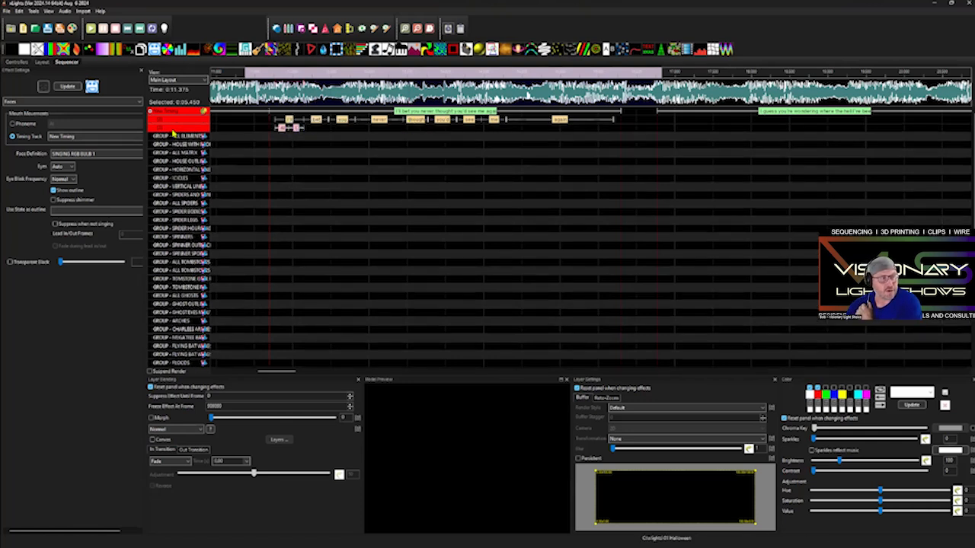
{"action": "right_click", "coordinate": [331, 125]}
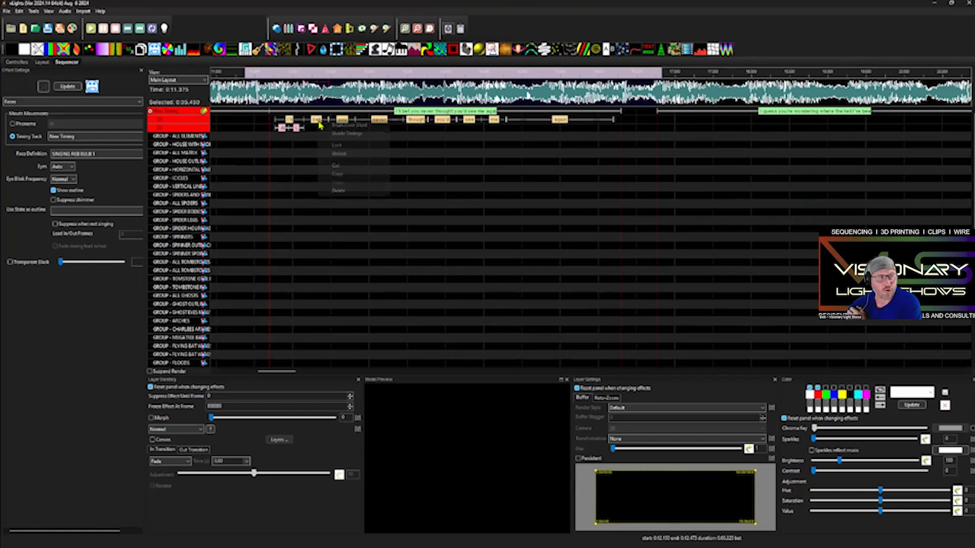
{"action": "left_click", "coordinate": [339, 128]}
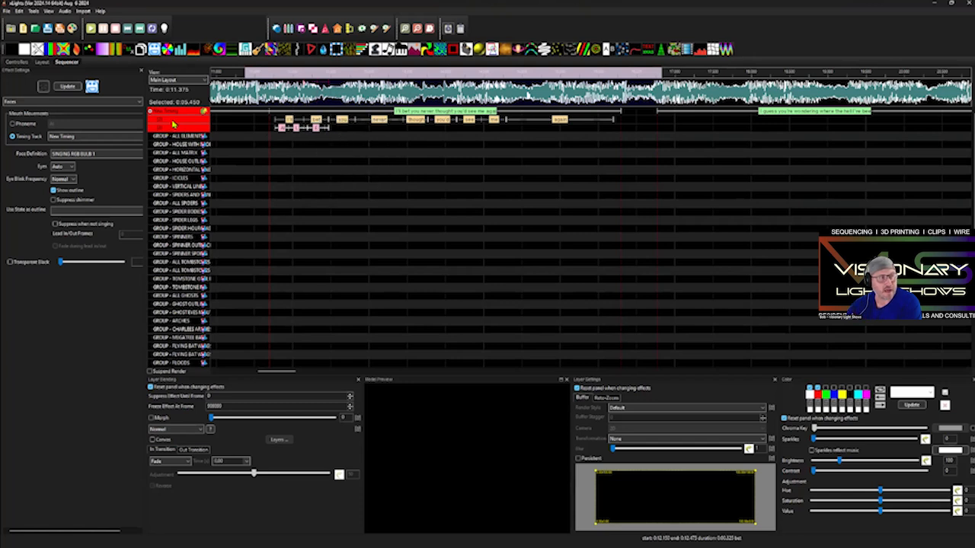
Step: Break down all the words on the lyric timing track into phonemes
{"action": "right_click", "coordinate": [179, 124]}
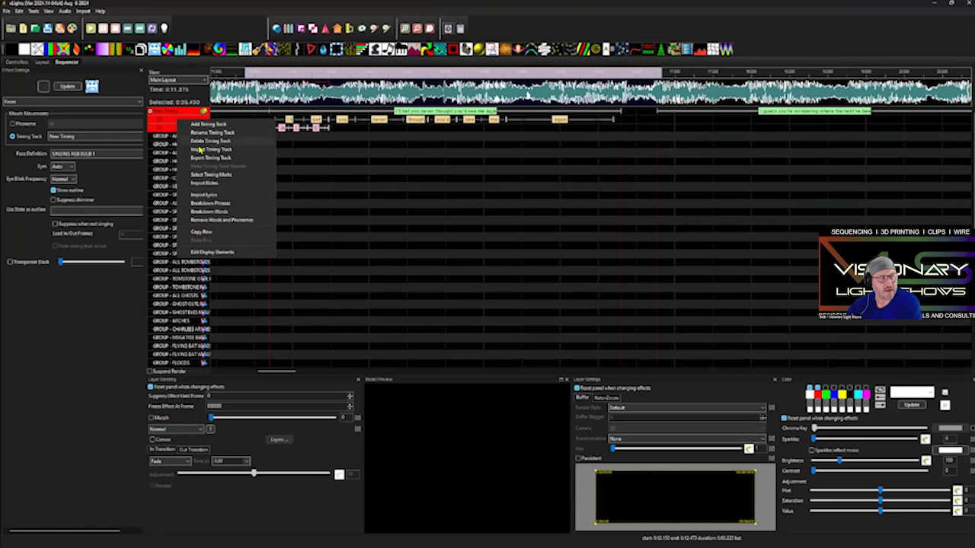
{"action": "left_click", "coordinate": [217, 212]}
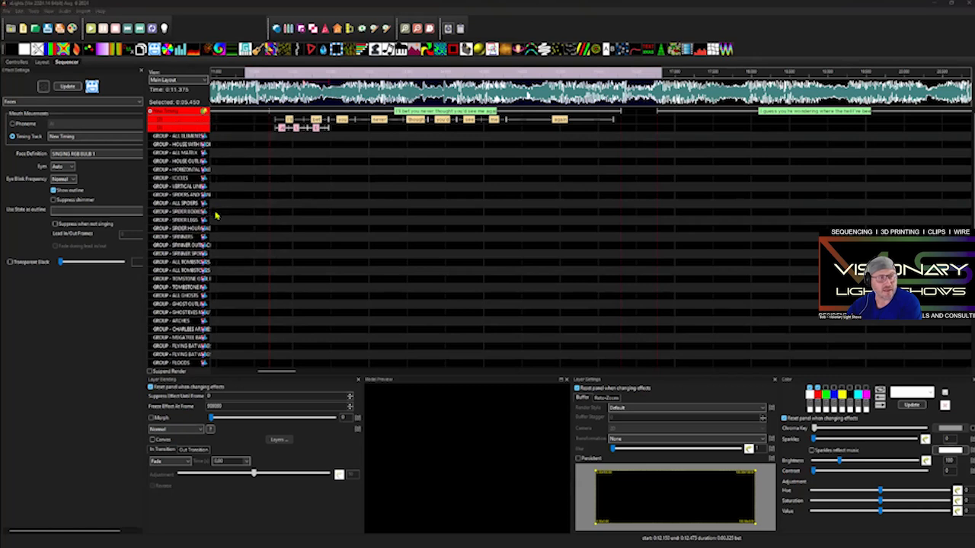
{"action": "left_click", "coordinate": [511, 277]}
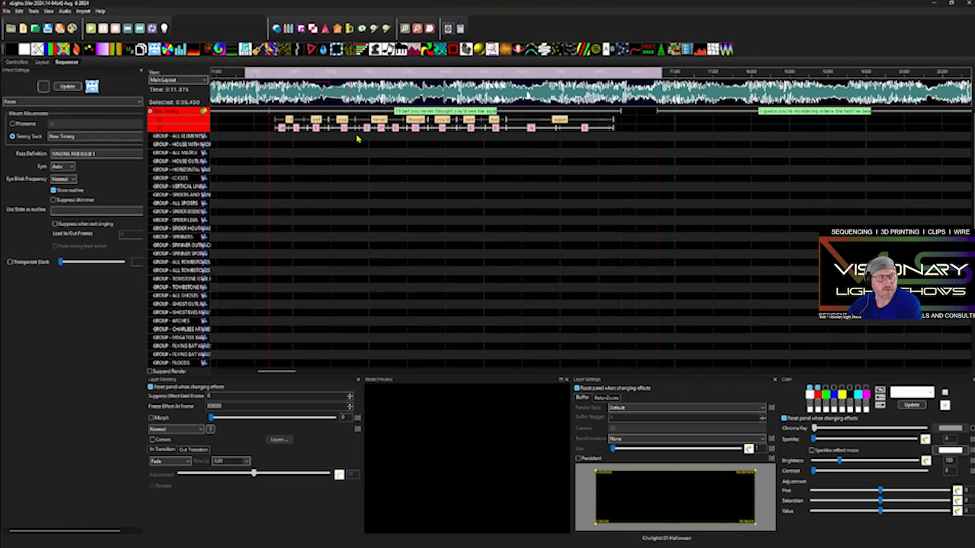
{"action": "scroll", "coordinate": [277, 142], "scroll_direction": "up", "scroll_amount": 1}
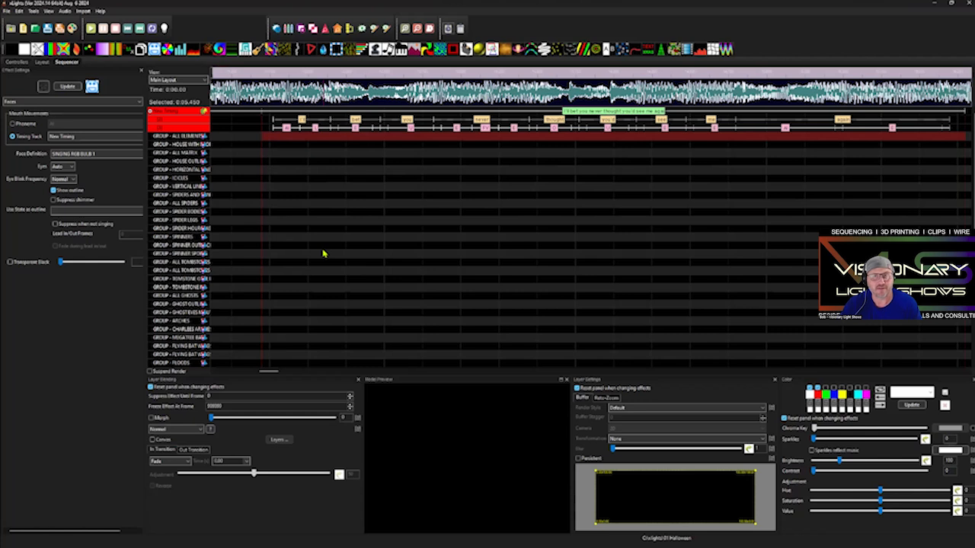
Step: Go to the house layout, select RGB SINGING BULB 3 and open its face definition
{"action": "left_click", "coordinate": [41, 62]}
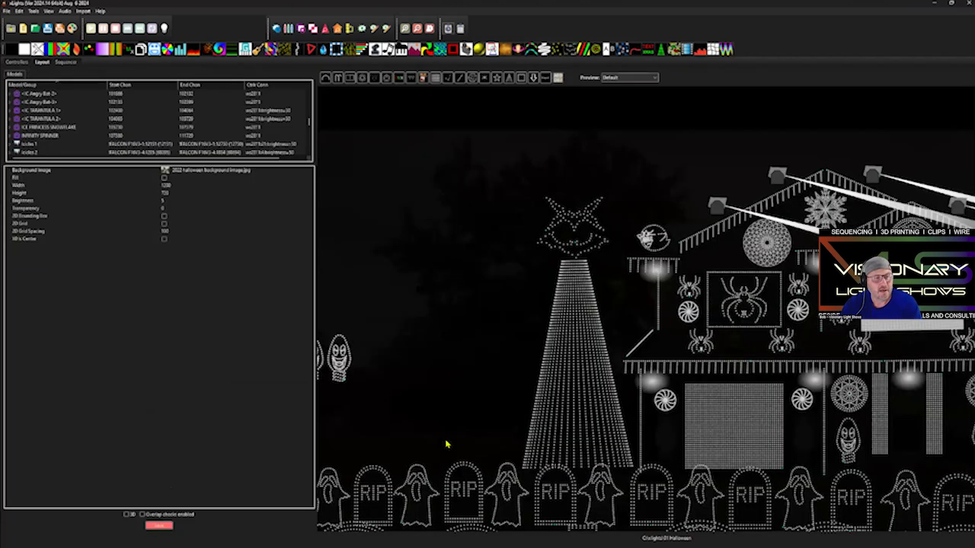
{"action": "left_click", "coordinate": [847, 441]}
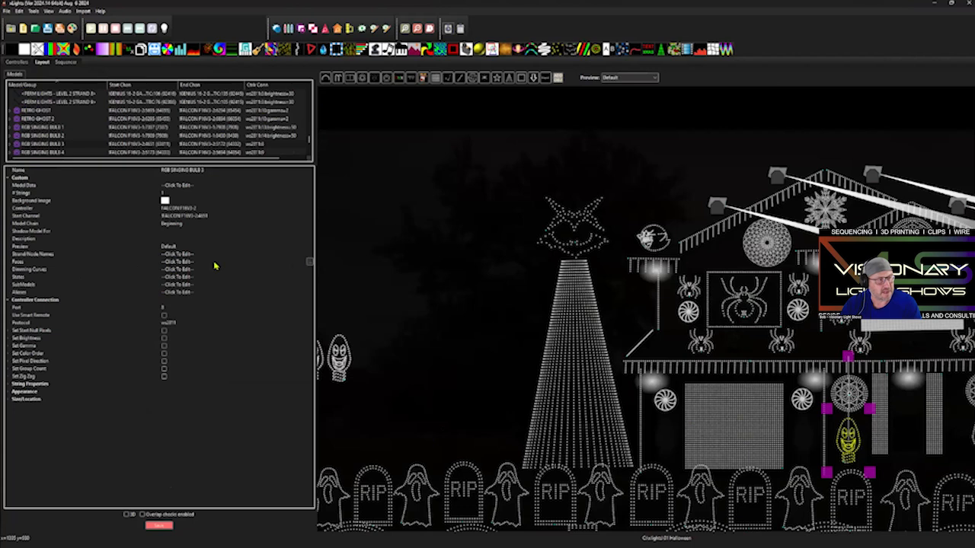
{"action": "left_click", "coordinate": [239, 261]}
{"action": "left_click", "coordinate": [95, 251]}
{"action": "left_click", "coordinate": [91, 262]}
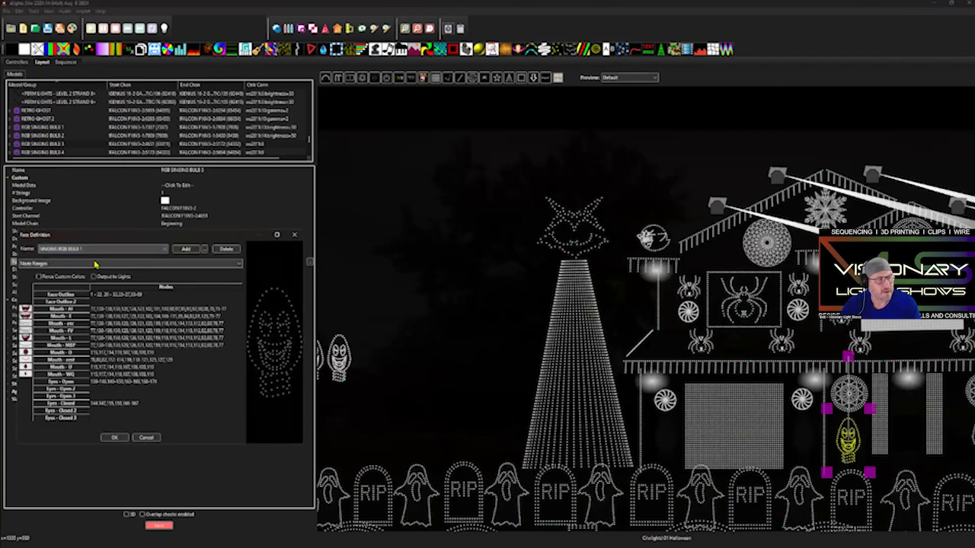
Step: Examine the bulb's mouth shapes for the different phonemes through WQ, then close the face definition without editing it
{"action": "left_click", "coordinate": [210, 227]}
{"action": "left_click", "coordinate": [210, 233]}
{"action": "left_click", "coordinate": [211, 240]}
{"action": "left_click", "coordinate": [215, 255]}
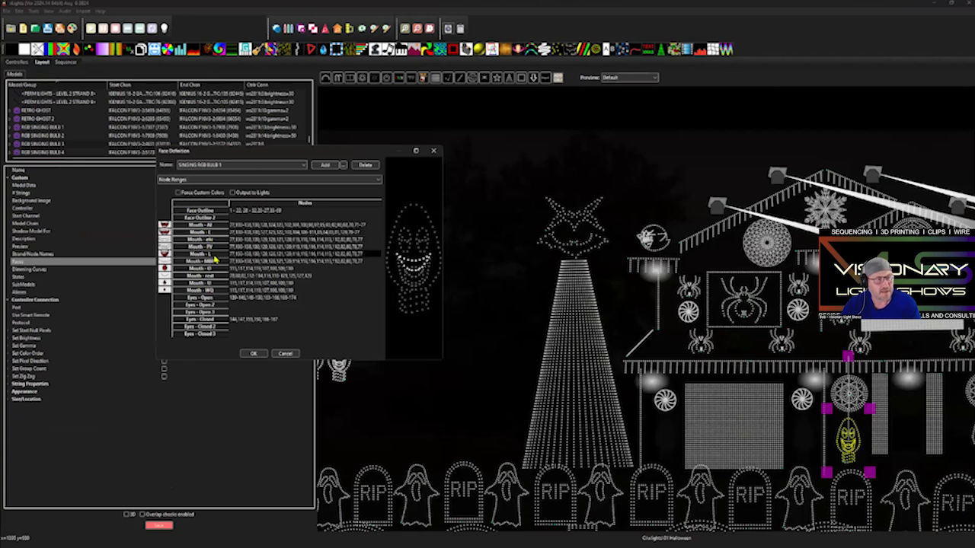
{"action": "left_click", "coordinate": [217, 270]}
{"action": "left_click", "coordinate": [215, 278]}
{"action": "left_click", "coordinate": [217, 284]}
{"action": "left_click", "coordinate": [216, 291]}
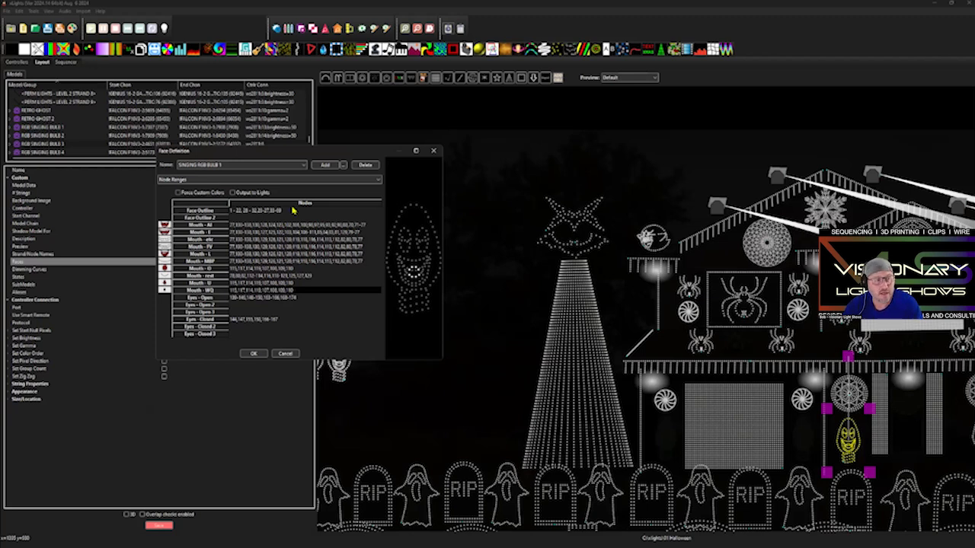
{"action": "left_click", "coordinate": [434, 151]}
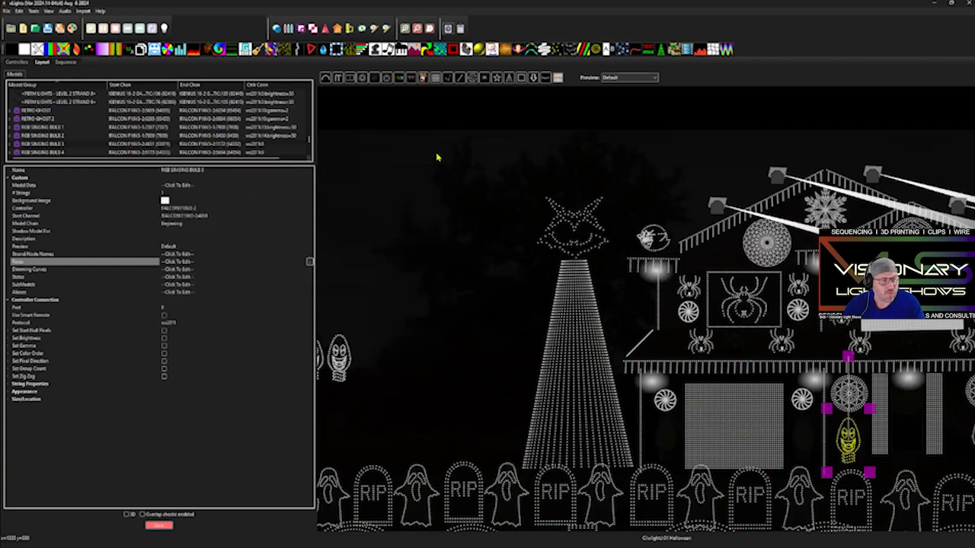
Step: Return to the sequencer and add a Faces effect to GROUP - ALL ELEMENTS across the first phrase
{"action": "left_click", "coordinate": [65, 62]}
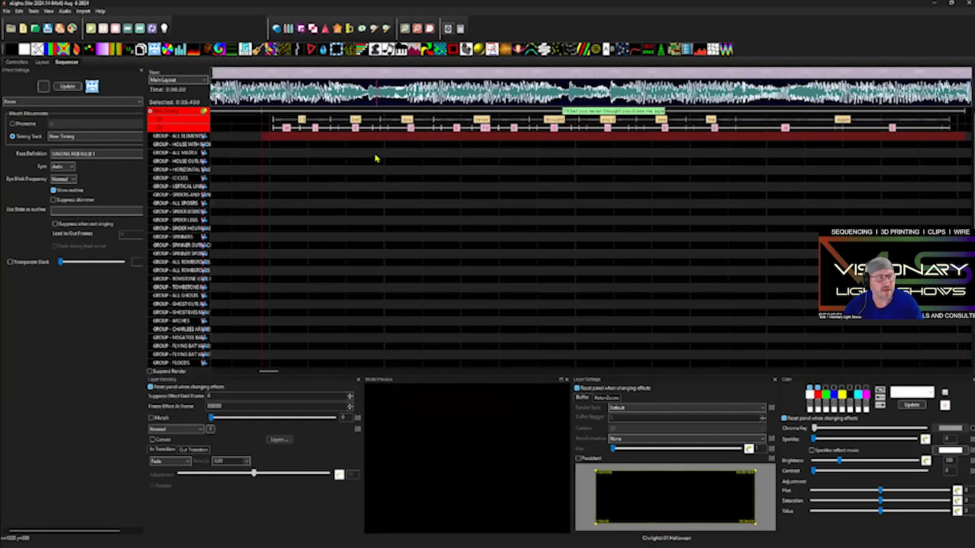
{"action": "scroll", "coordinate": [377, 155], "scroll_direction": "down", "scroll_amount": 1}
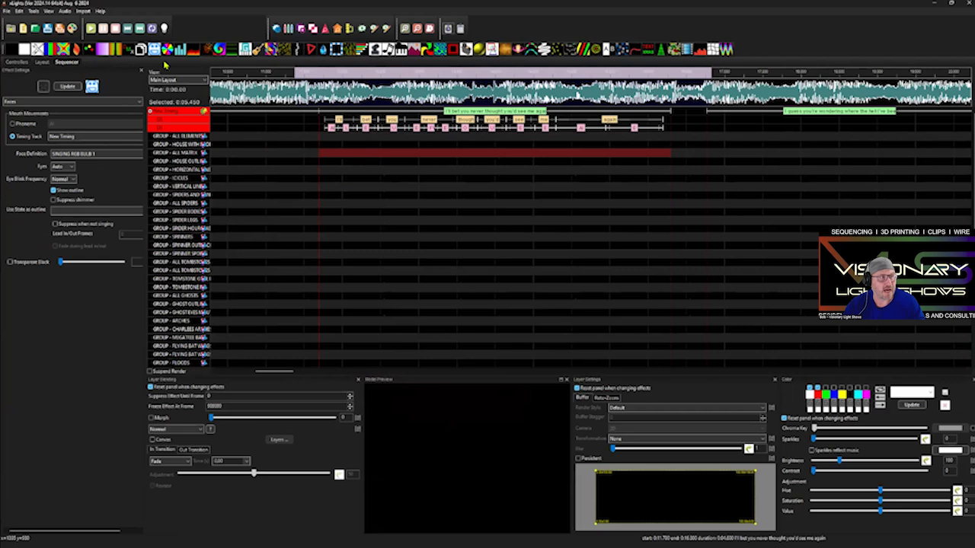
{"action": "left_click_drag", "start_coordinate": [155, 50], "coordinate": [351, 138]}
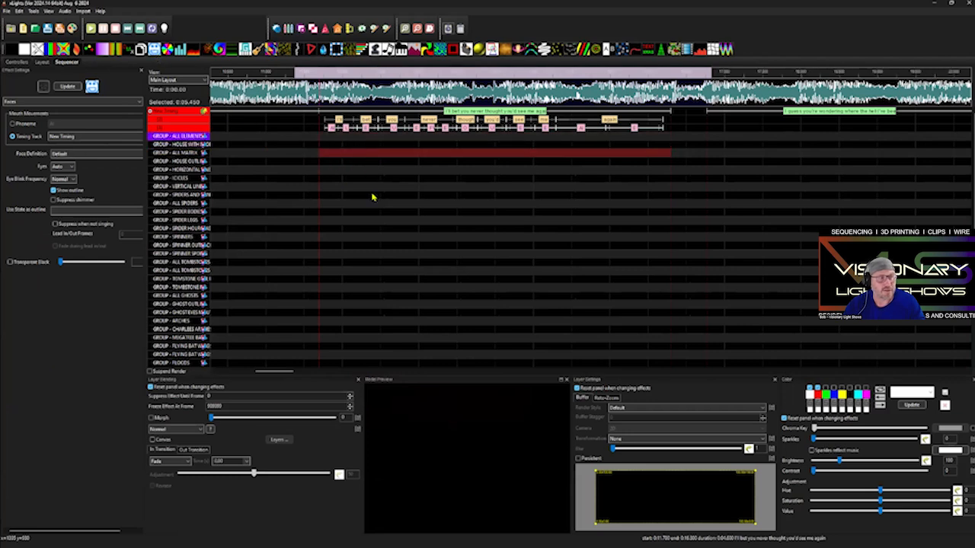
Step: Switch to the Lyrics view and add a Faces effect to RGB SINGING BULB 1, running from about 10.85 s to 18.15 s
{"action": "left_click", "coordinate": [175, 82]}
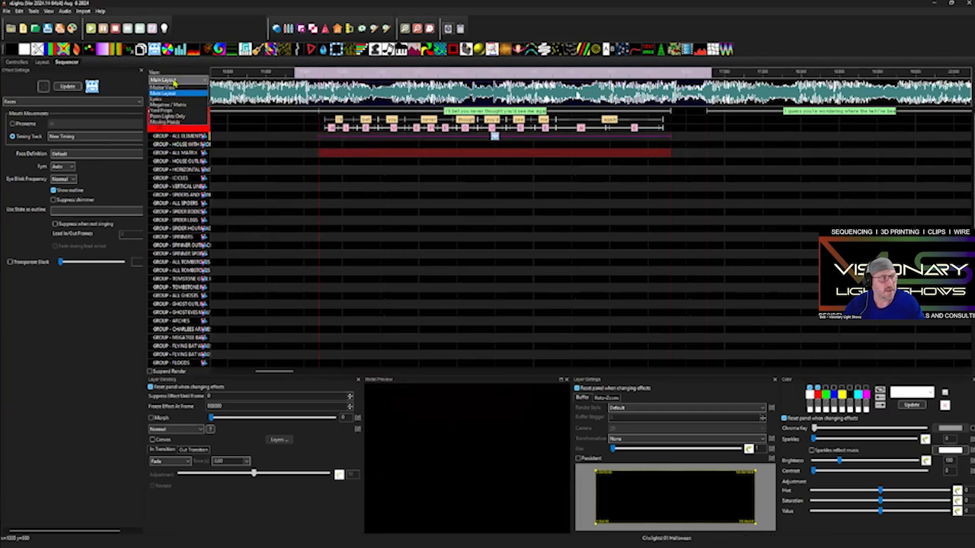
{"action": "left_click", "coordinate": [172, 99]}
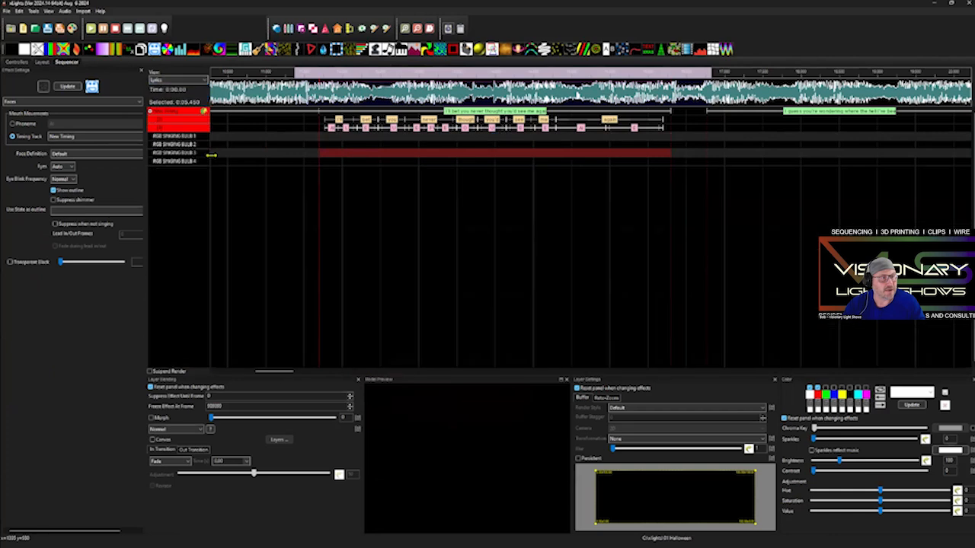
{"action": "left_click_drag", "start_coordinate": [154, 51], "coordinate": [254, 138]}
{"action": "left_click_drag", "start_coordinate": [673, 137], "coordinate": [811, 137]}
{"action": "left_click", "coordinate": [534, 138]}
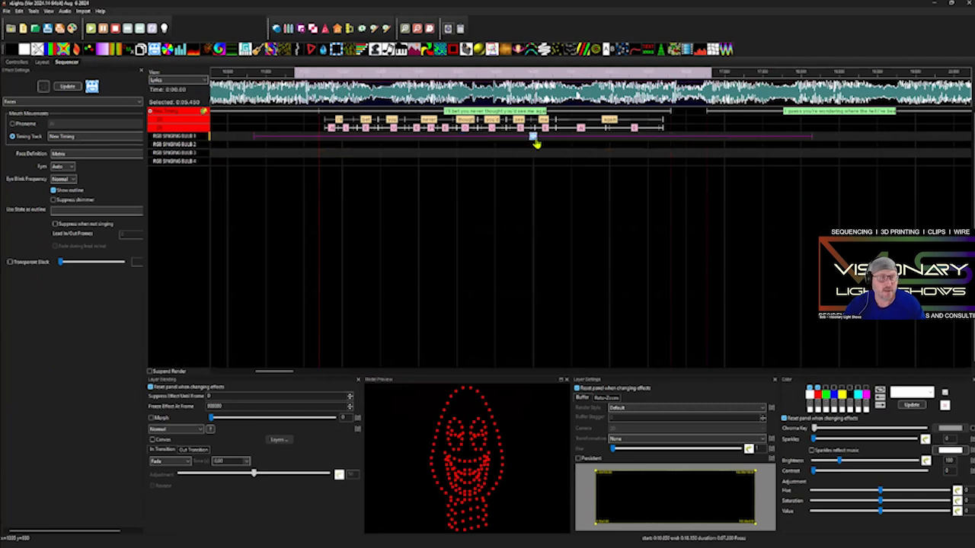
Step: Set the Faces effect on RGB SINGING BULB 1 to the New Timing track and the SINGING RGB BULB 1 face definition
{"action": "left_click", "coordinate": [68, 137]}
{"action": "left_click", "coordinate": [69, 143]}
{"action": "left_click", "coordinate": [76, 153]}
{"action": "left_click", "coordinate": [76, 162]}
{"action": "left_click", "coordinate": [65, 138]}
{"action": "left_click", "coordinate": [75, 147]}
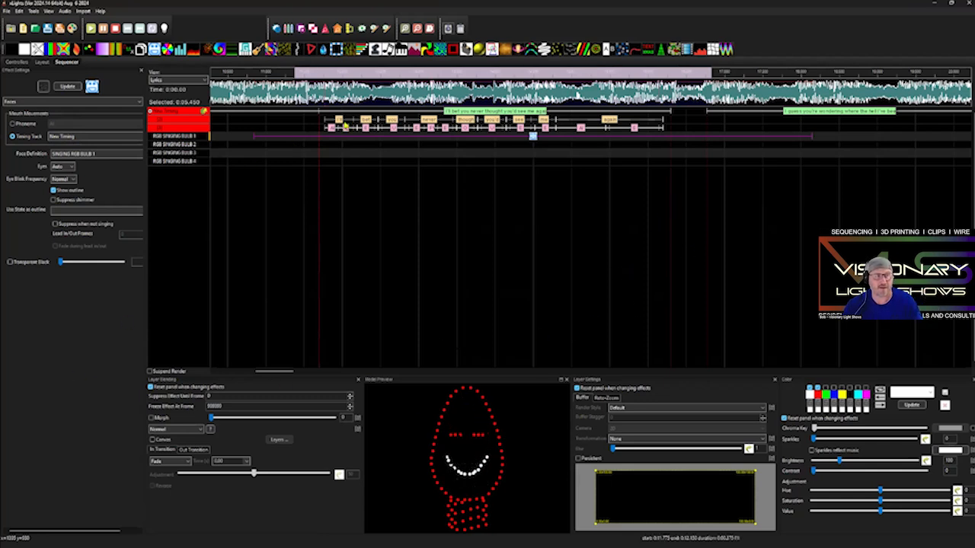
Step: Check the playback speed options and play the first phrase to review the bulb's mouth movements in the model preview
{"action": "left_click", "coordinate": [65, 10]}
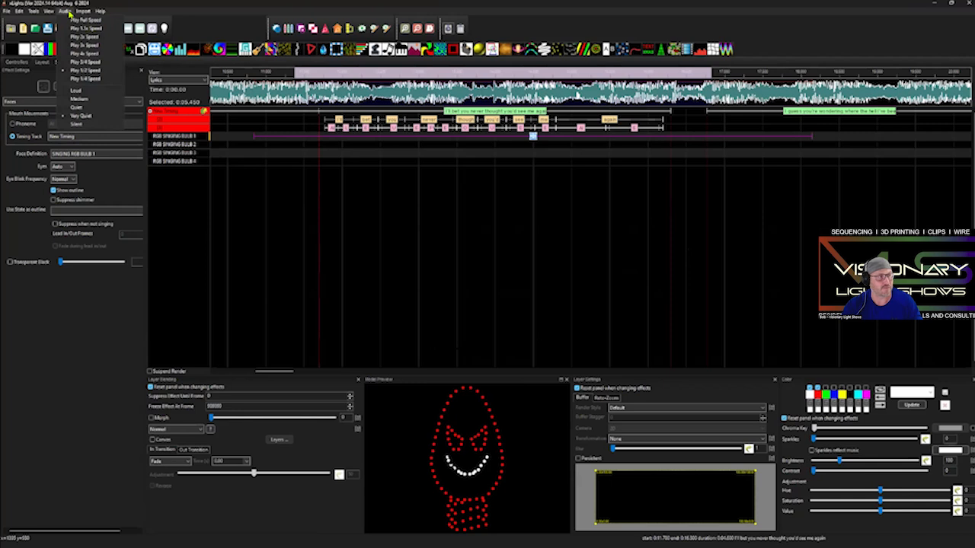
{"action": "left_click", "coordinate": [68, 12]}
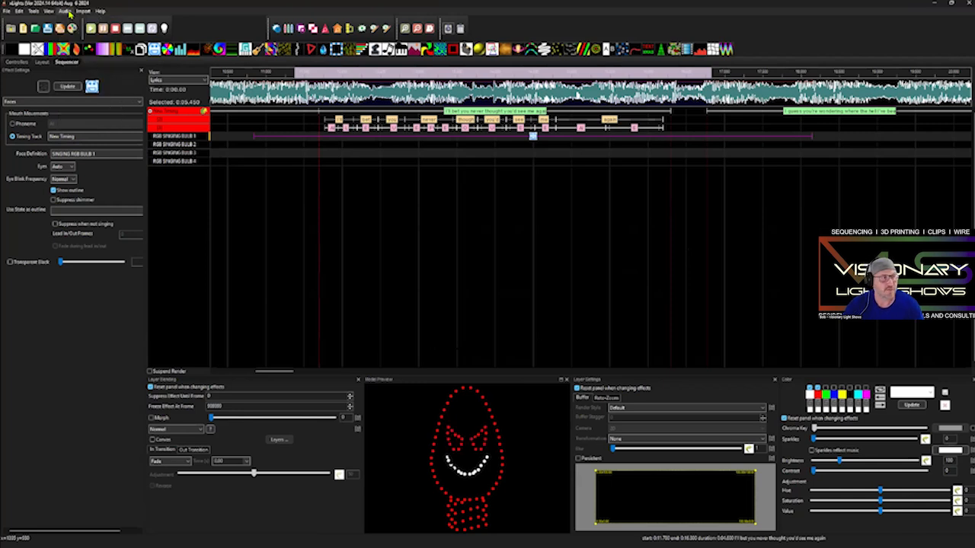
{"action": "left_click", "coordinate": [92, 28]}
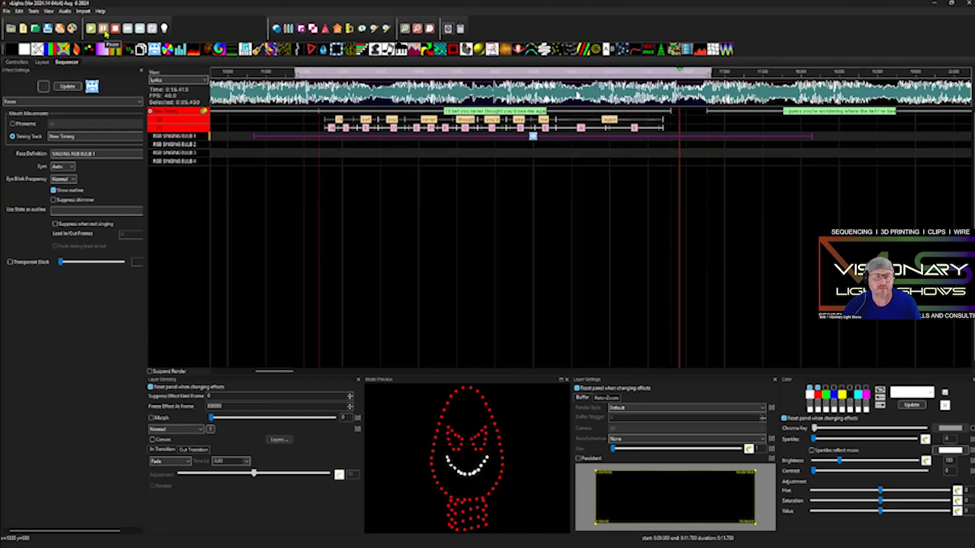
{"action": "left_click", "coordinate": [104, 30]}
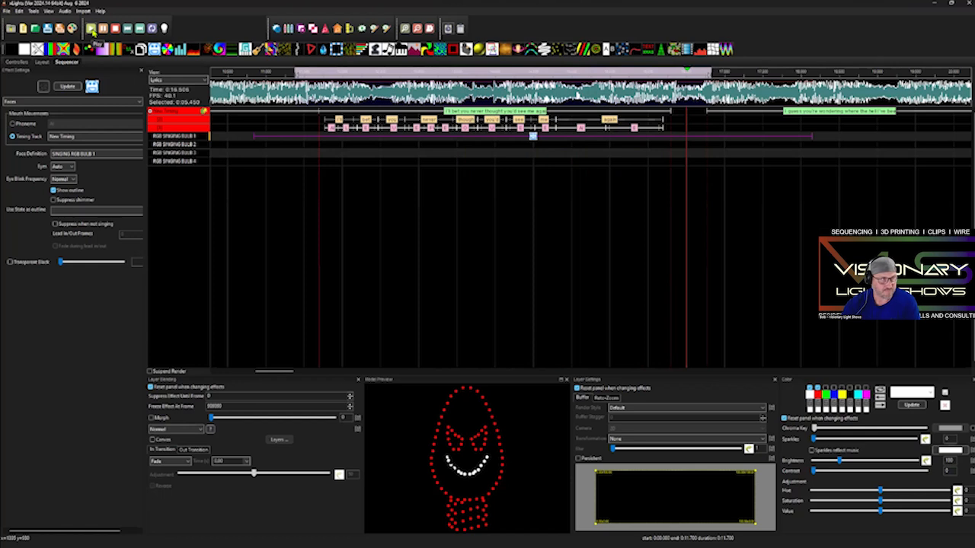
{"action": "left_click", "coordinate": [91, 31]}
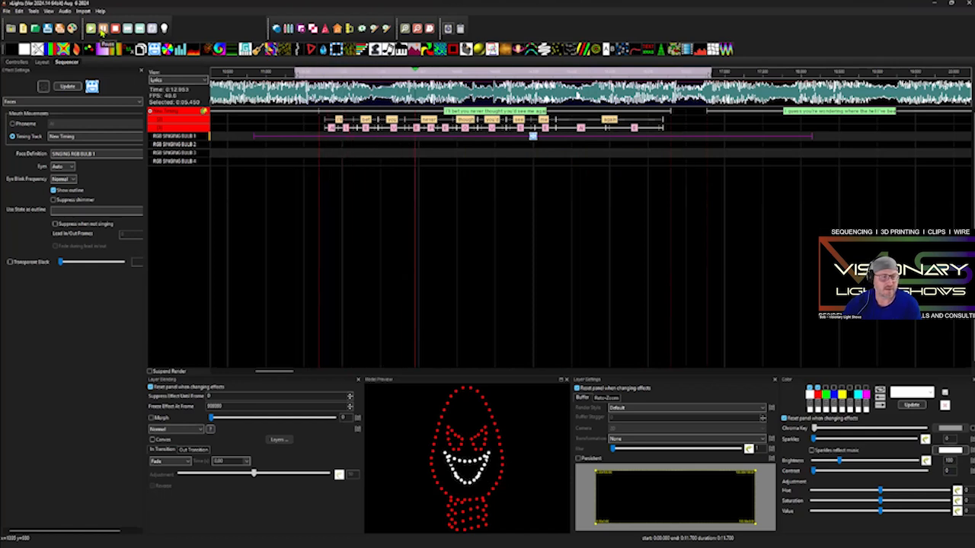
{"action": "left_click", "coordinate": [347, 113]}
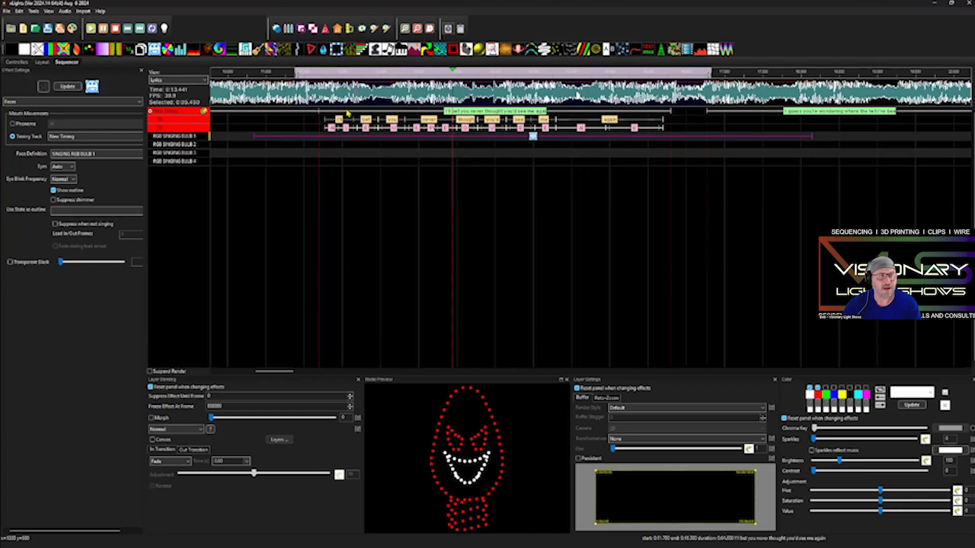
Step: Select about 0.875 s of the waveform around the word "never", starting near 12.675 s, and play only that range
{"action": "left_click_drag", "start_coordinate": [396, 100], "coordinate": [458, 104]}
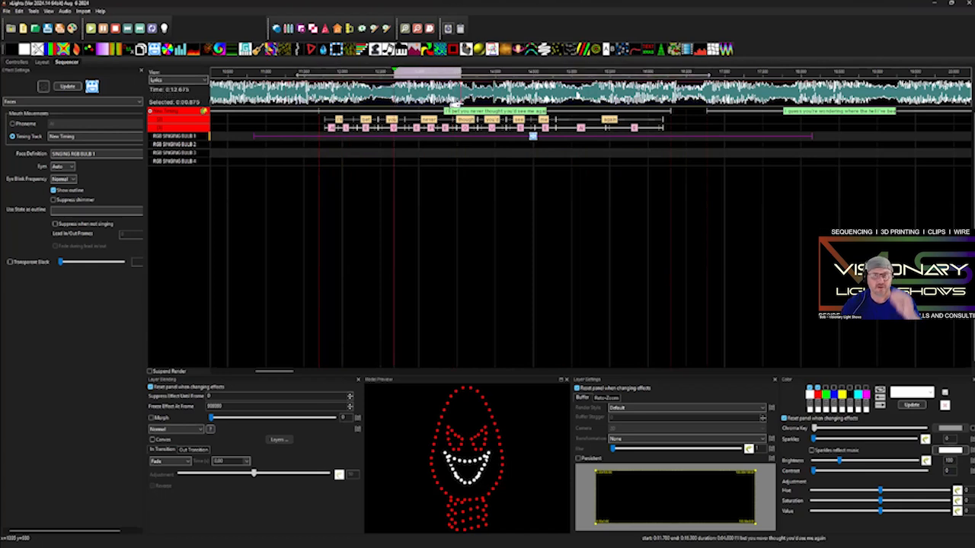
{"action": "left_click", "coordinate": [91, 29]}
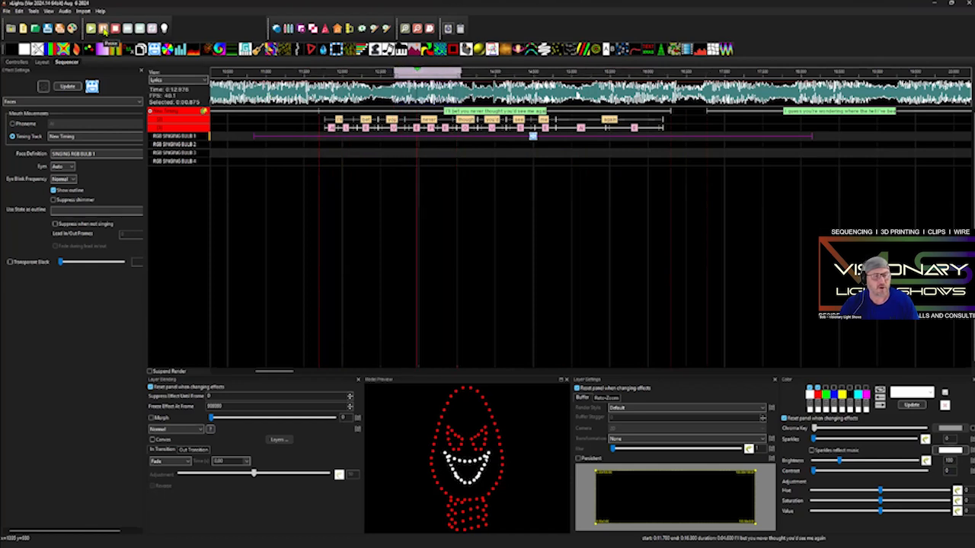
{"action": "left_click", "coordinate": [105, 31]}
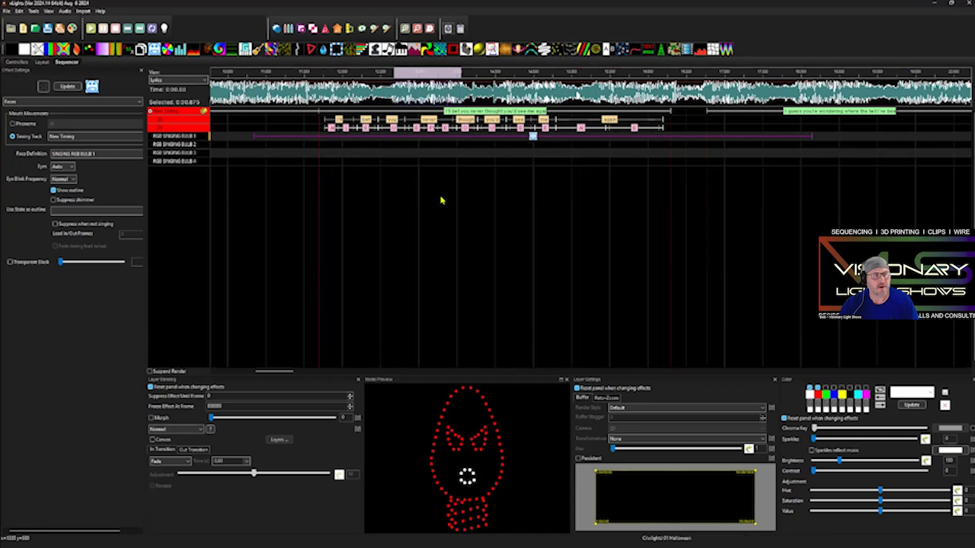
Step: Shift the FV phoneme in the word "never" earlier, shortening it to about 0.125 s, and replay the selected range
{"action": "left_click", "coordinate": [419, 152]}
{"action": "scroll", "coordinate": [420, 153], "scroll_direction": "up", "scroll_amount": 1}
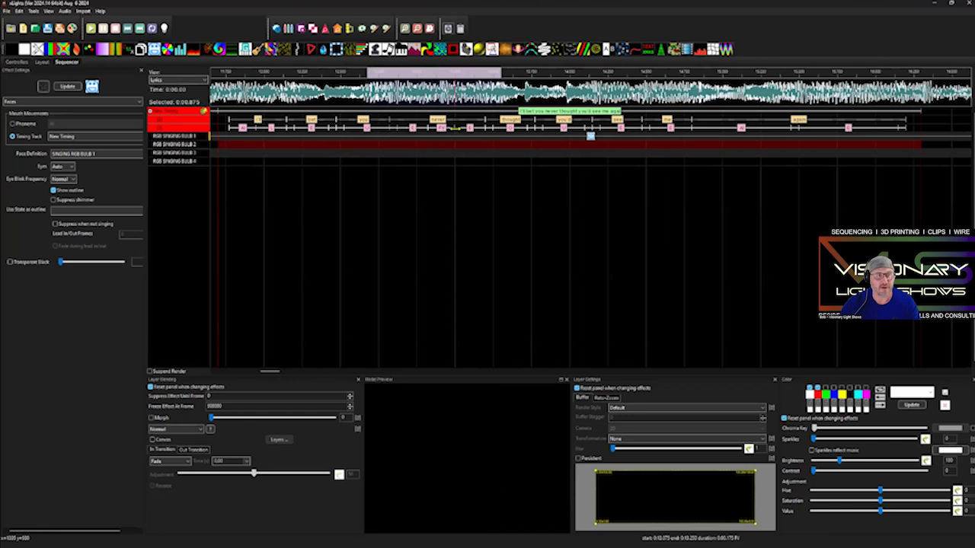
{"action": "left_click", "coordinate": [90, 29]}
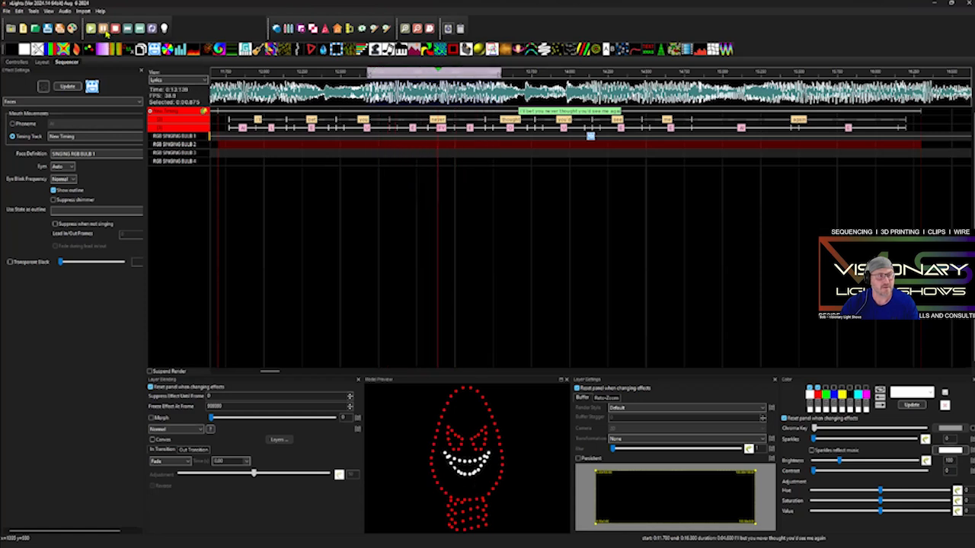
{"action": "left_click_drag", "start_coordinate": [432, 129], "coordinate": [444, 129]}
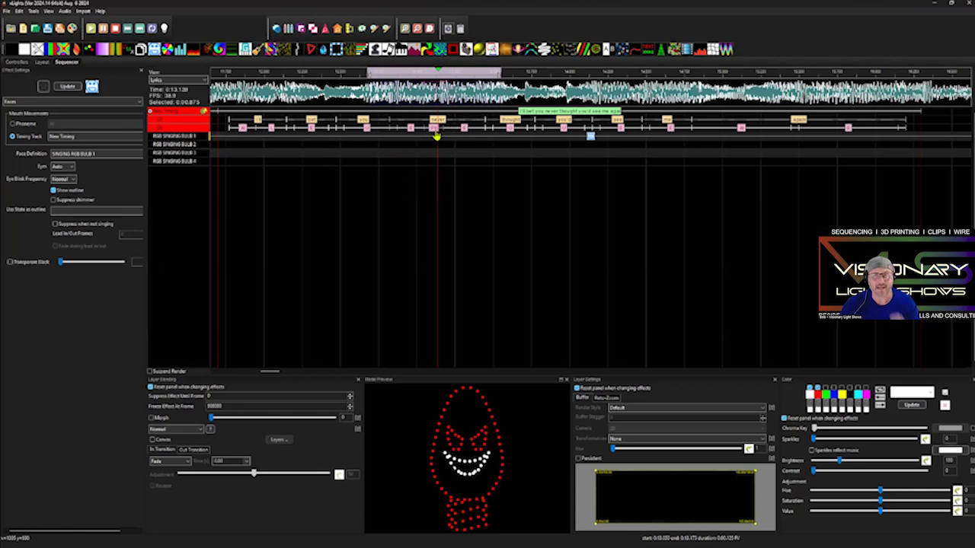
{"action": "left_click", "coordinate": [91, 28]}
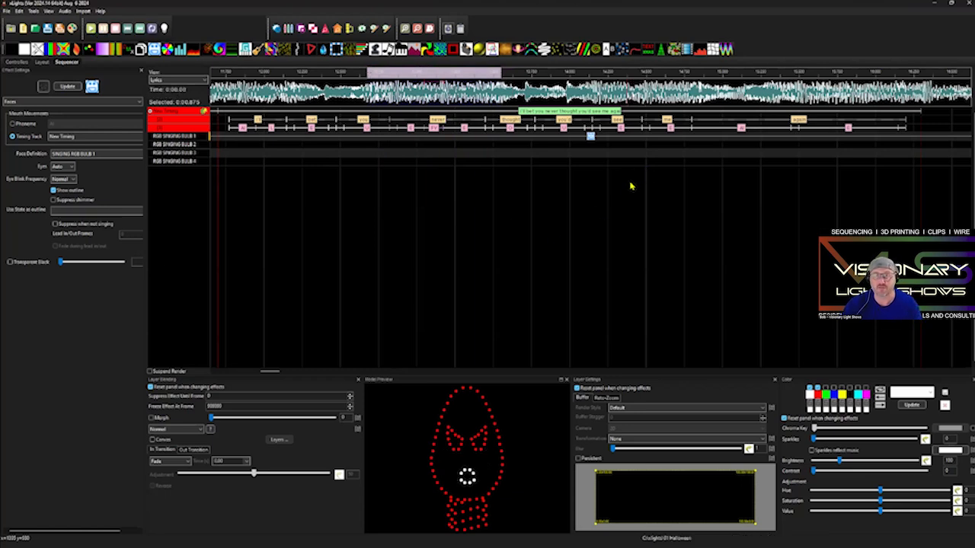
Step: Select about 2.15 s of the waveform around the word "again", ending near 16.55 s
{"action": "left_click", "coordinate": [636, 147]}
{"action": "scroll", "coordinate": [636, 155], "scroll_direction": "up", "scroll_amount": 2}
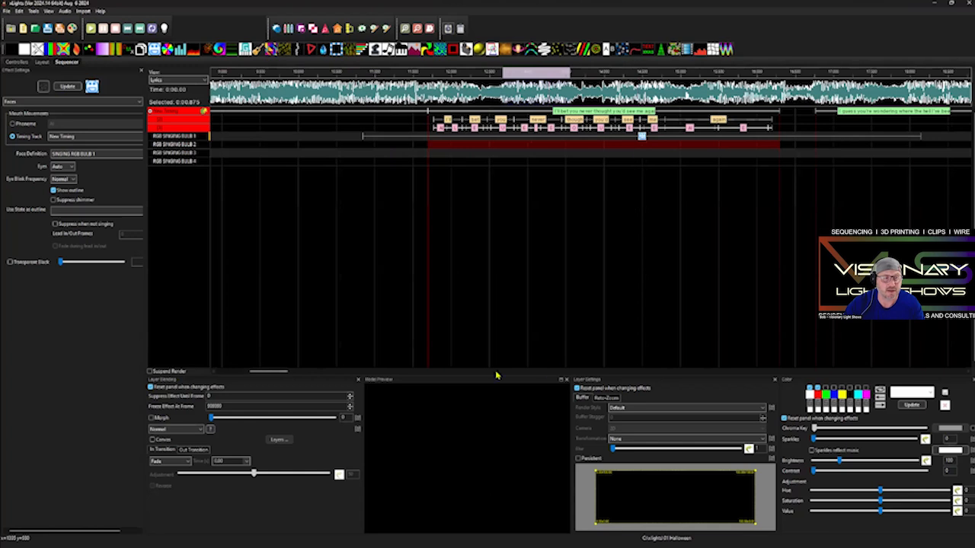
{"action": "left_click_drag", "start_coordinate": [277, 373], "coordinate": [283, 373]}
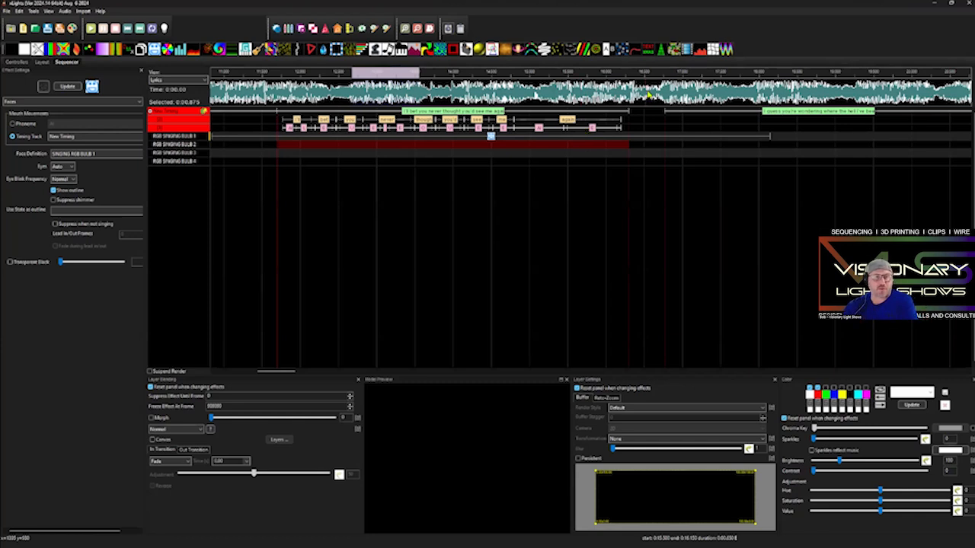
{"action": "left_click_drag", "start_coordinate": [647, 94], "coordinate": [491, 105]}
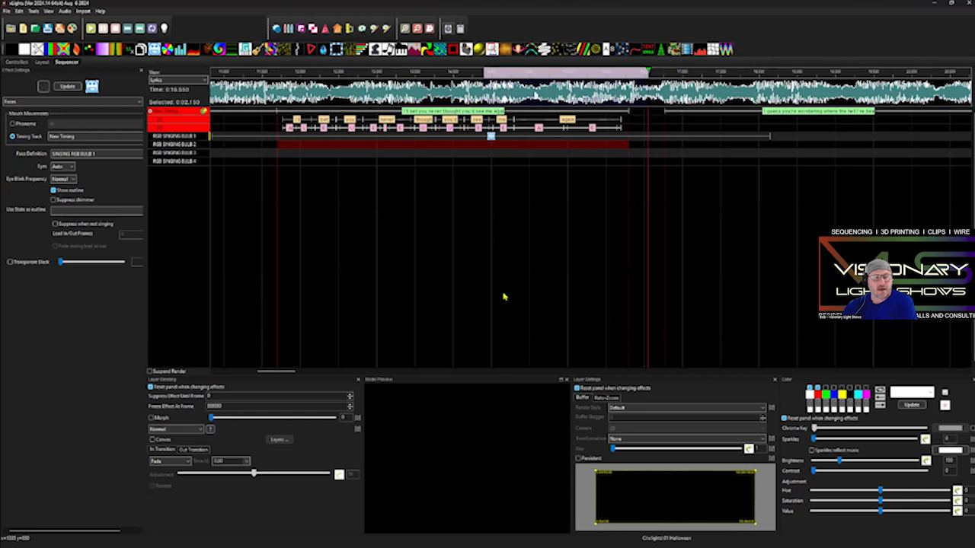
Step: Float the Model Preview over the sequencer grid, enlarge it and place it below the singing bulb rows
{"action": "left_click_drag", "start_coordinate": [465, 238], "coordinate": [412, 183]}
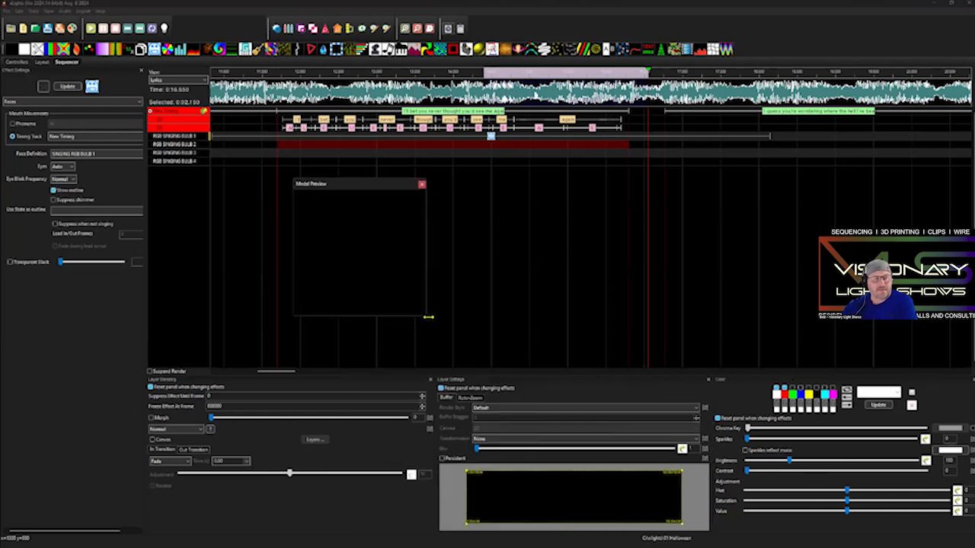
{"action": "left_click_drag", "start_coordinate": [426, 318], "coordinate": [509, 372]}
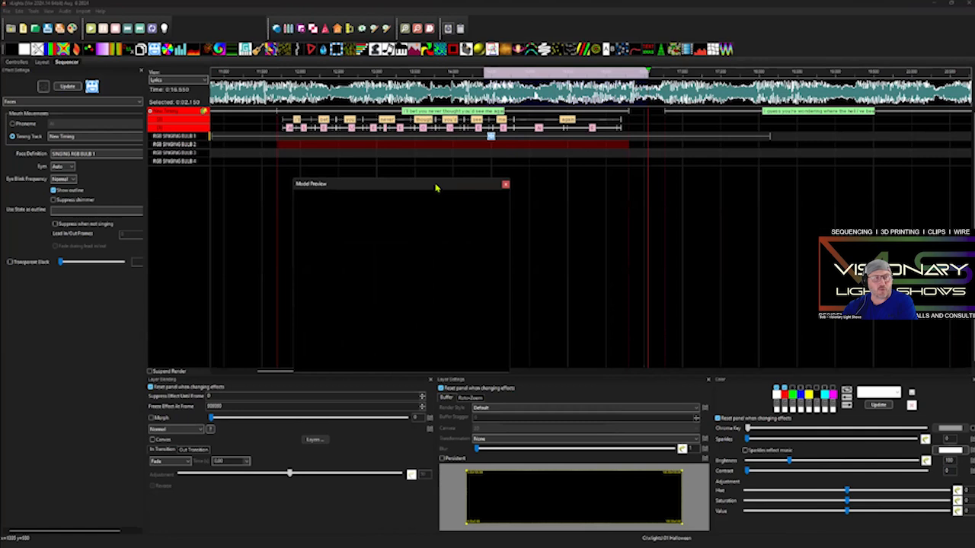
{"action": "left_click_drag", "start_coordinate": [436, 188], "coordinate": [475, 165]}
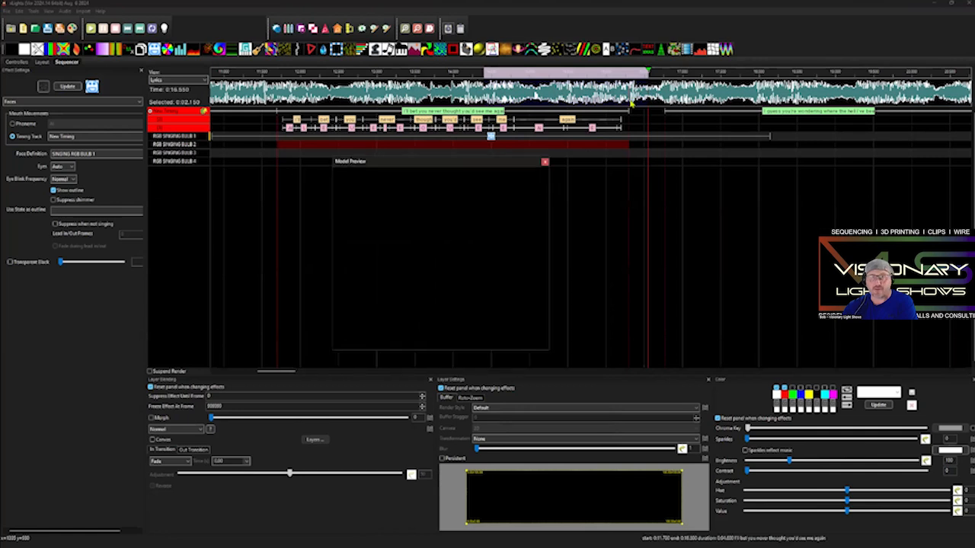
Step: Play and pause the selected range around "again" to compare the mouth shapes with the sung word
{"action": "left_click", "coordinate": [91, 29]}
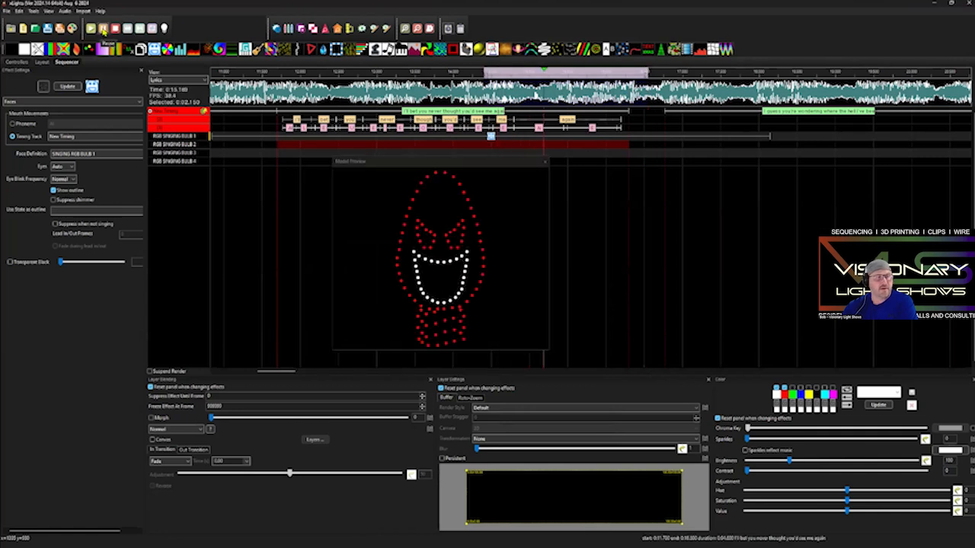
{"action": "left_click", "coordinate": [102, 29]}
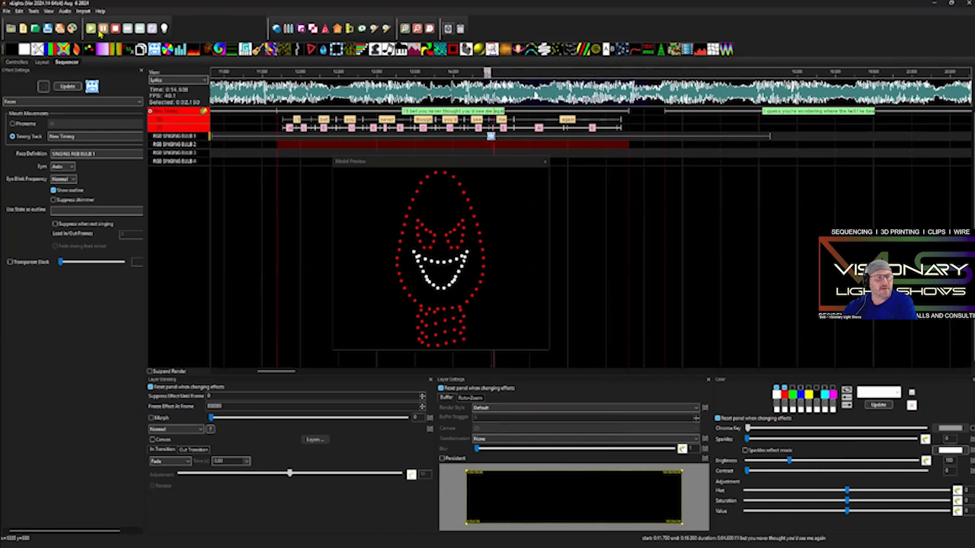
{"action": "left_click", "coordinate": [101, 30]}
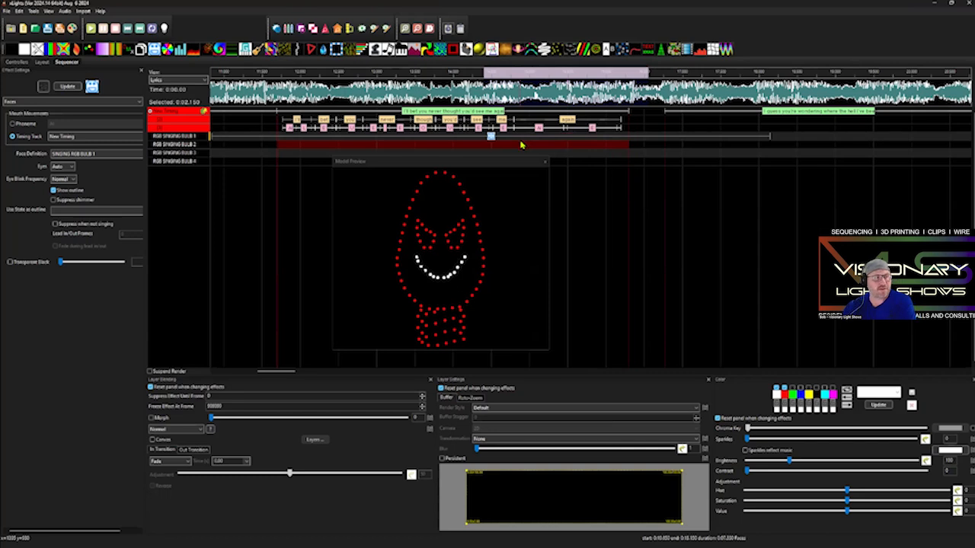
{"action": "left_click", "coordinate": [91, 28]}
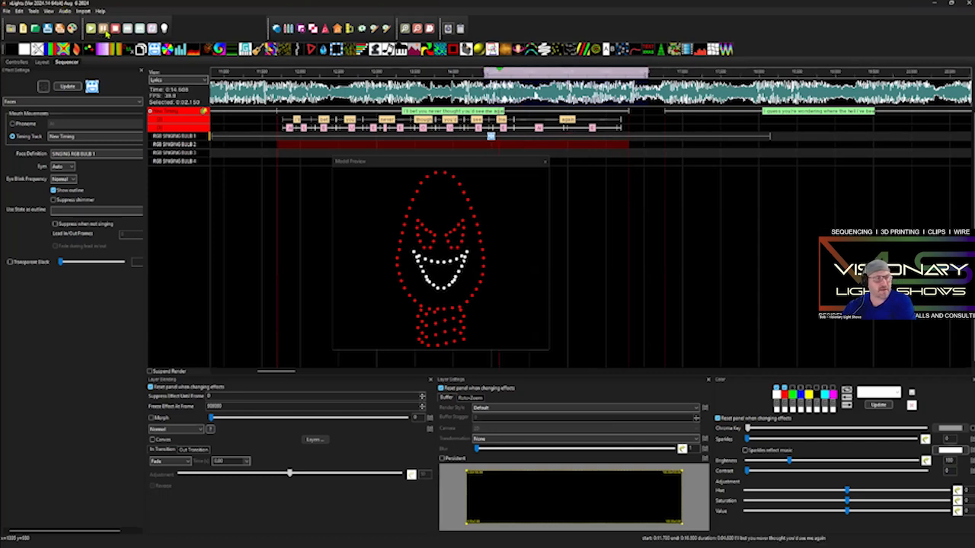
{"action": "left_click", "coordinate": [104, 29]}
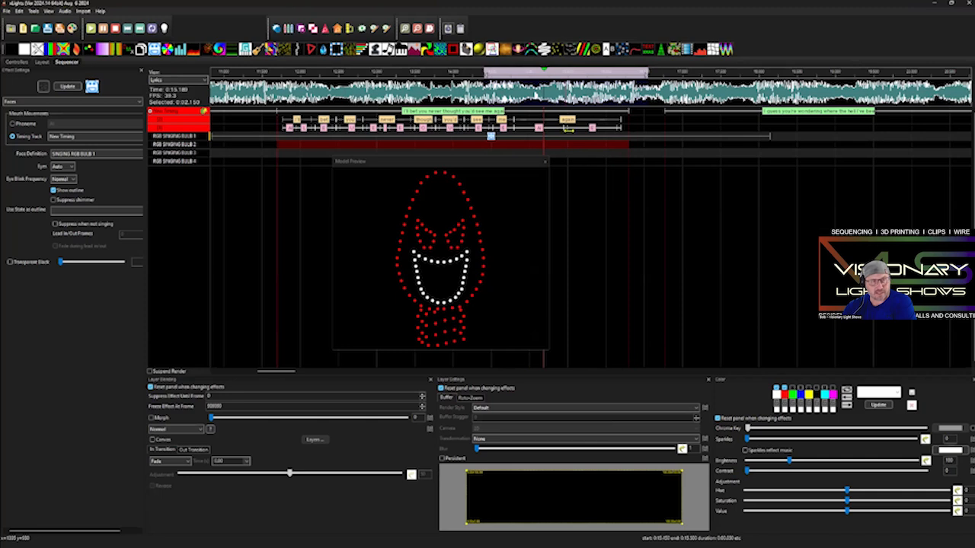
Step: Move the phoneme boundary in the word "again" earlier so its AI phoneme is shorter, replaying the range to check the mouth
{"action": "left_click", "coordinate": [561, 139]}
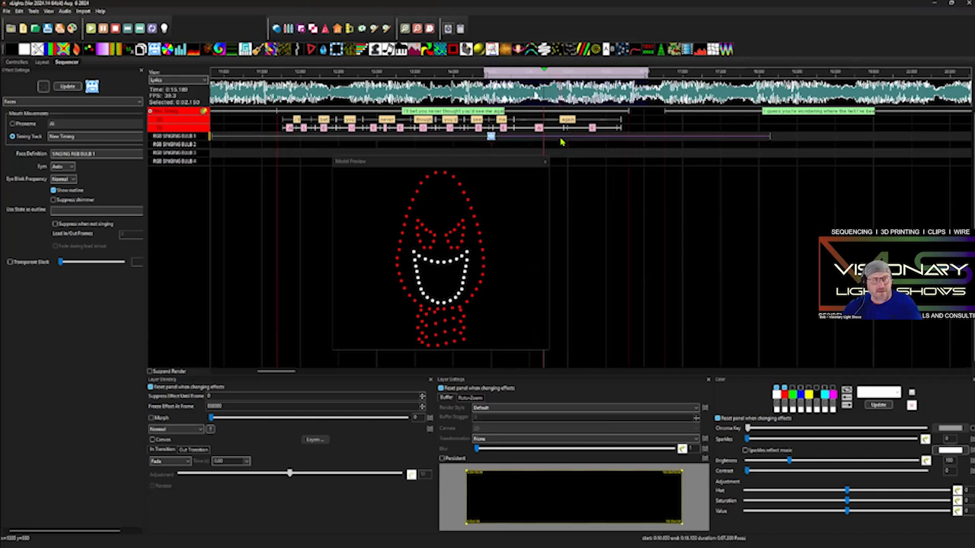
{"action": "scroll", "coordinate": [561, 140], "scroll_direction": "up", "scroll_amount": 1}
{"action": "left_click", "coordinate": [91, 28]}
{"action": "left_click", "coordinate": [103, 29]}
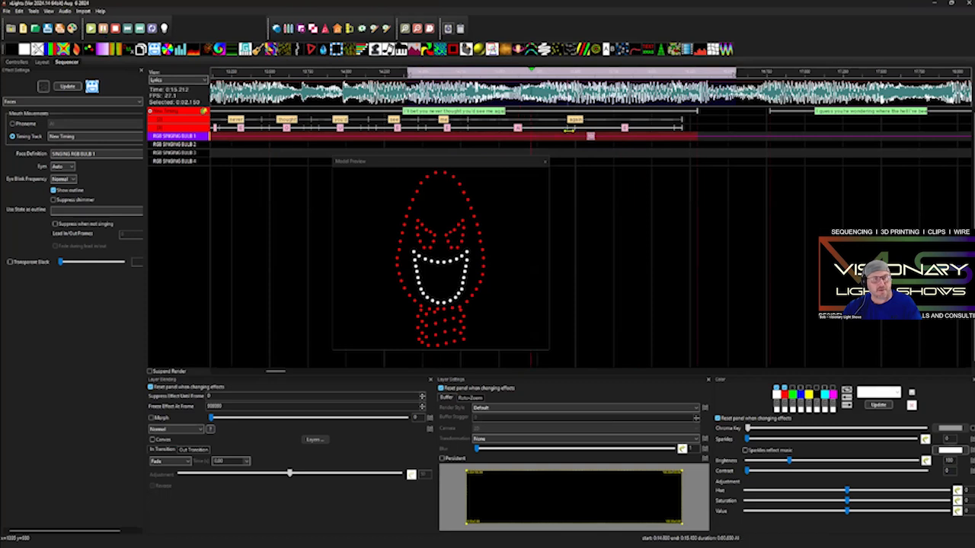
{"action": "left_click_drag", "start_coordinate": [570, 130], "coordinate": [538, 130]}
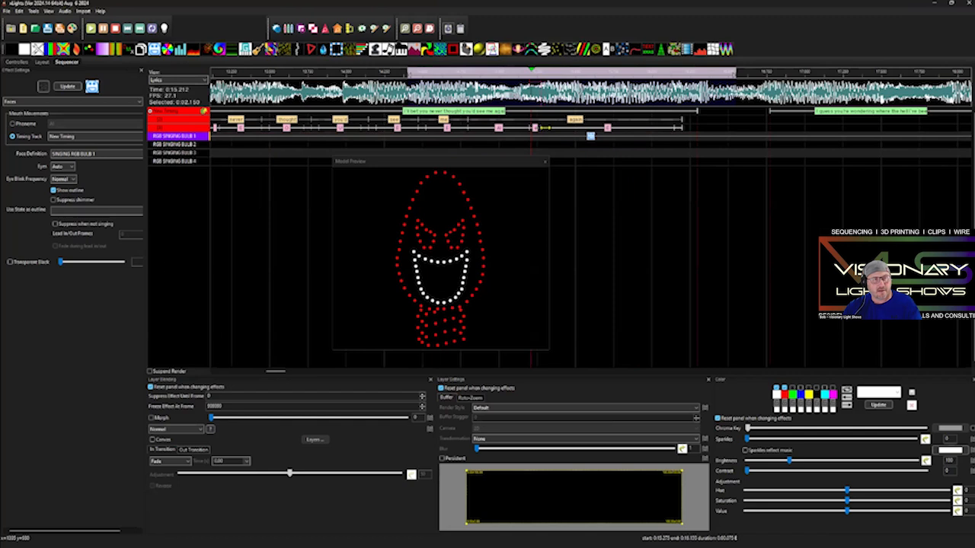
{"action": "left_click", "coordinate": [91, 28]}
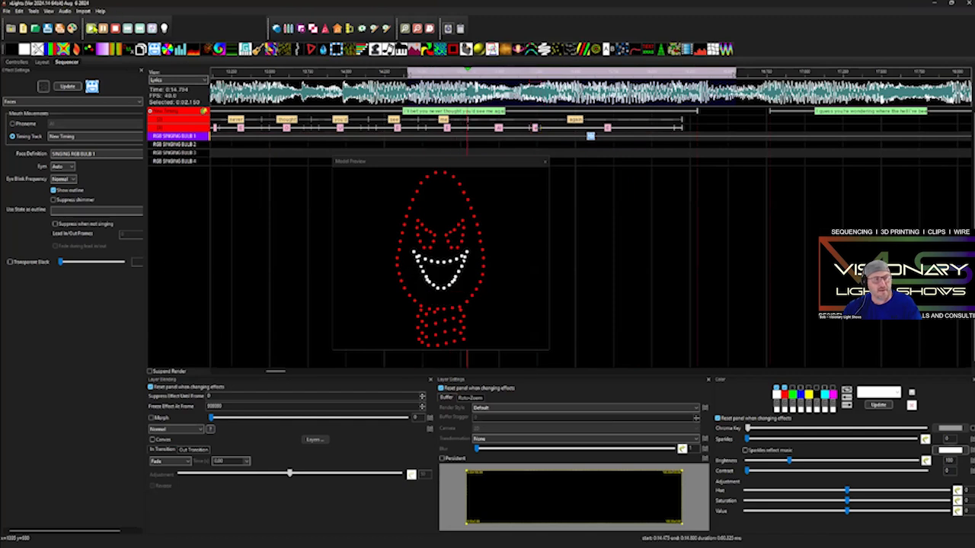
{"action": "left_click", "coordinate": [537, 128]}
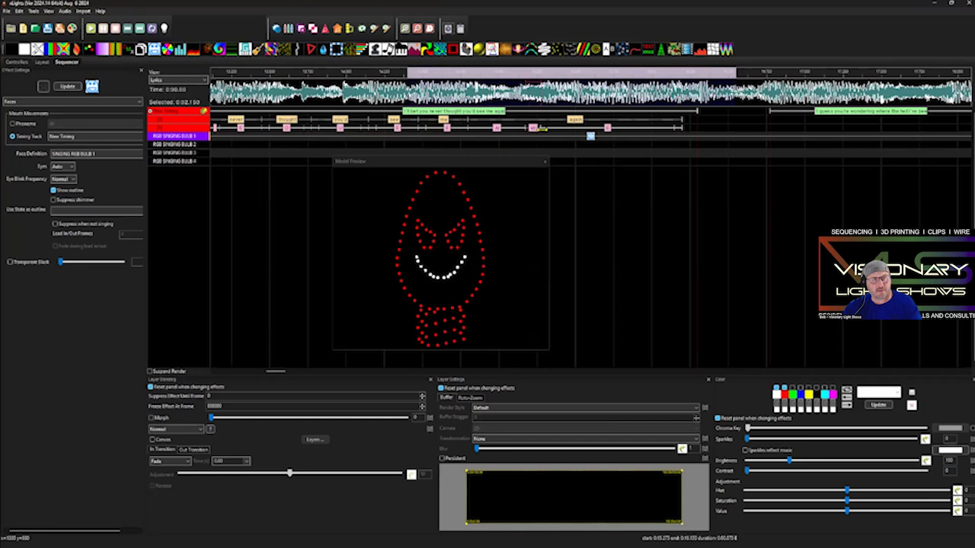
{"action": "left_click", "coordinate": [91, 28]}
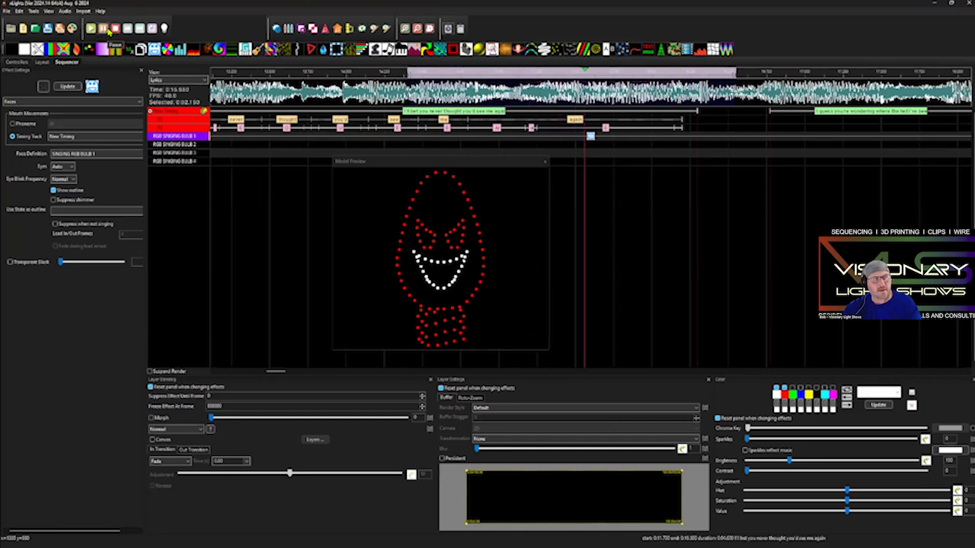
{"action": "left_click", "coordinate": [117, 30]}
Step: Select about 5.1 s of the waveform covering the whole first phrase and play it to review the adjusted phonemes
{"action": "scroll", "coordinate": [254, 156], "scroll_direction": "down", "scroll_amount": 1}
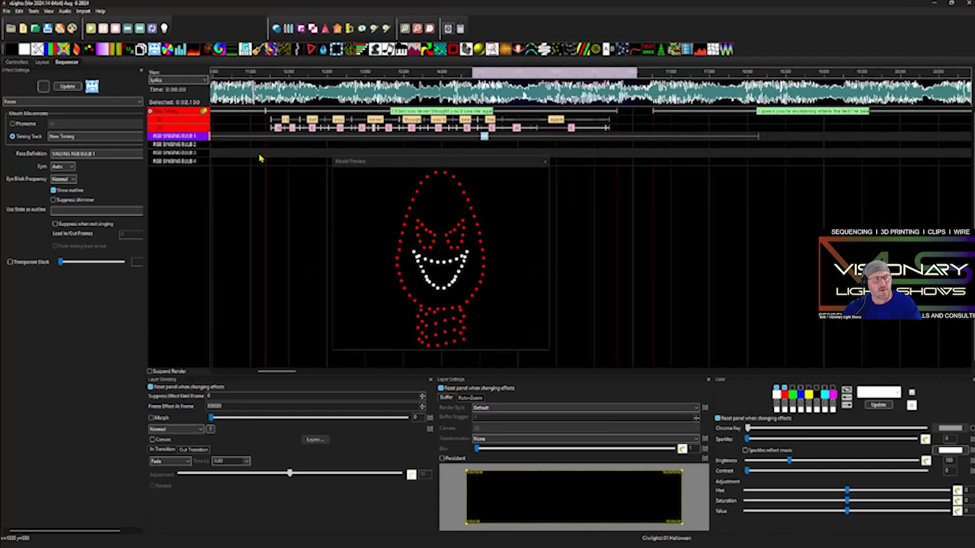
{"action": "left_click_drag", "start_coordinate": [241, 89], "coordinate": [634, 90]}
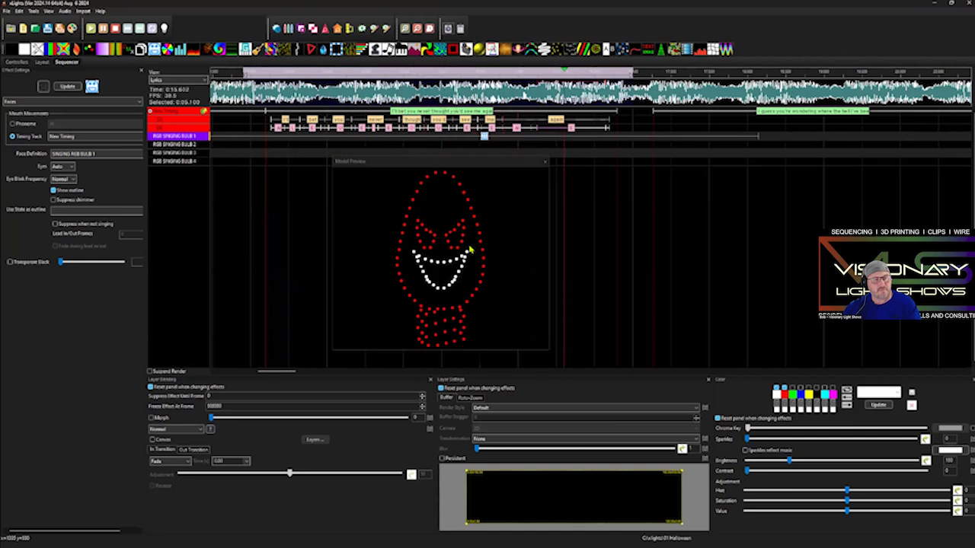
{"action": "key", "text": "space"}
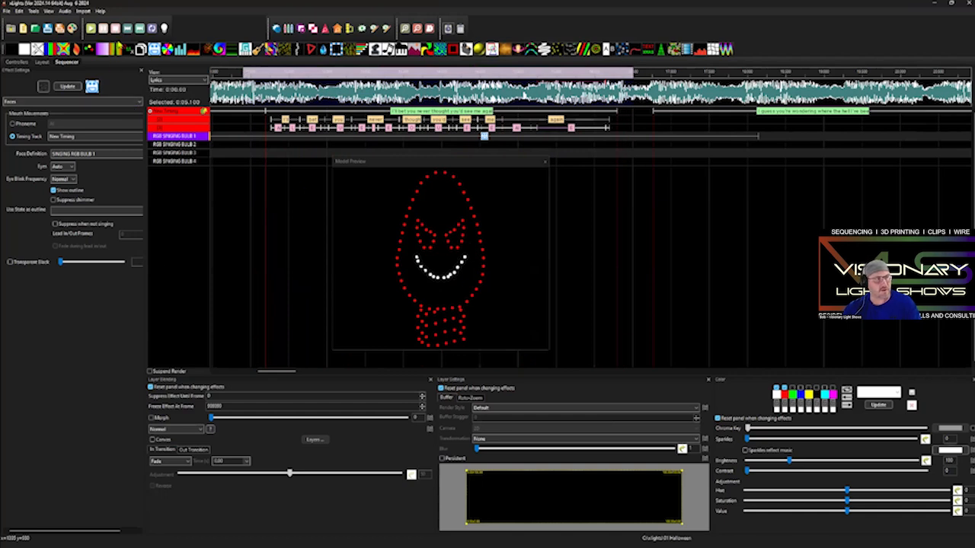
Step: Set the audio playback to full speed and play the selected first phrase
{"action": "left_click", "coordinate": [65, 12]}
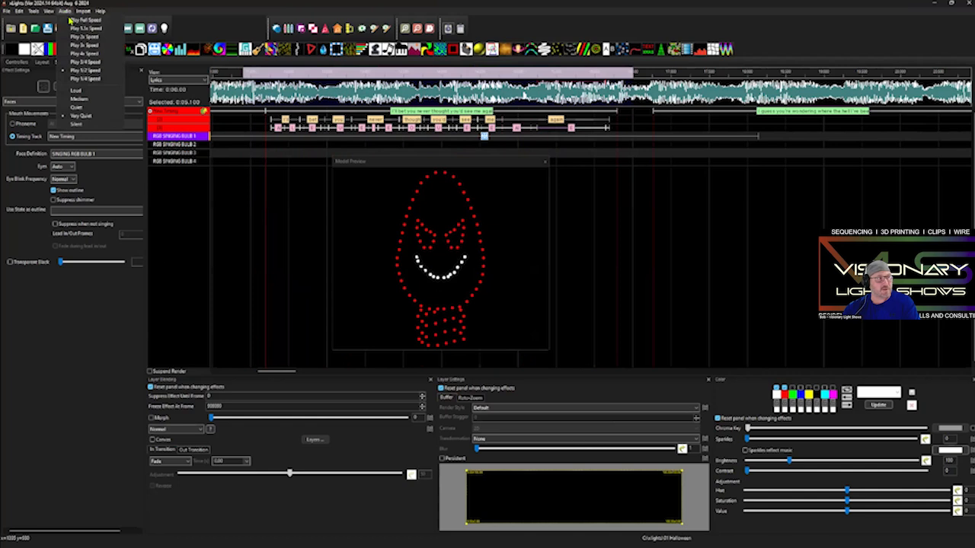
{"action": "left_click", "coordinate": [78, 21]}
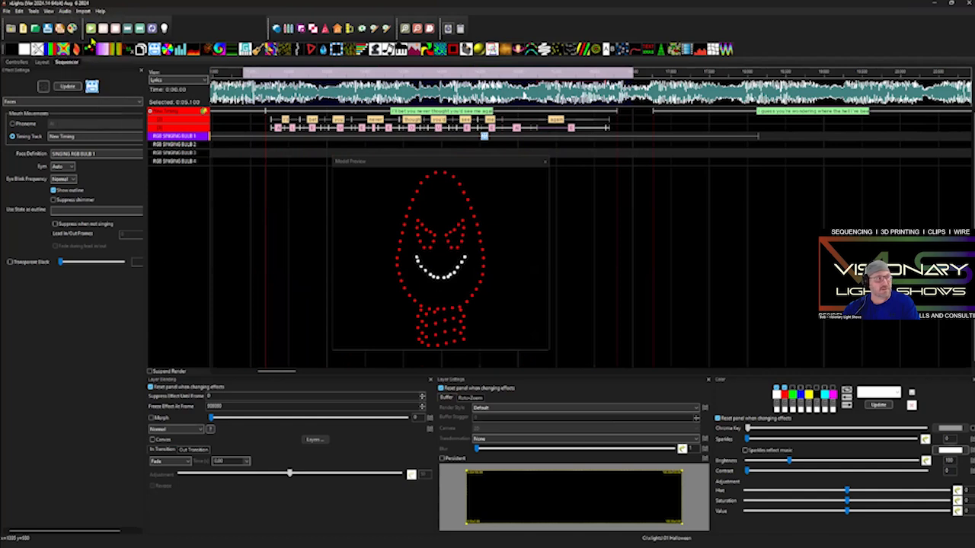
{"action": "left_click", "coordinate": [92, 30]}
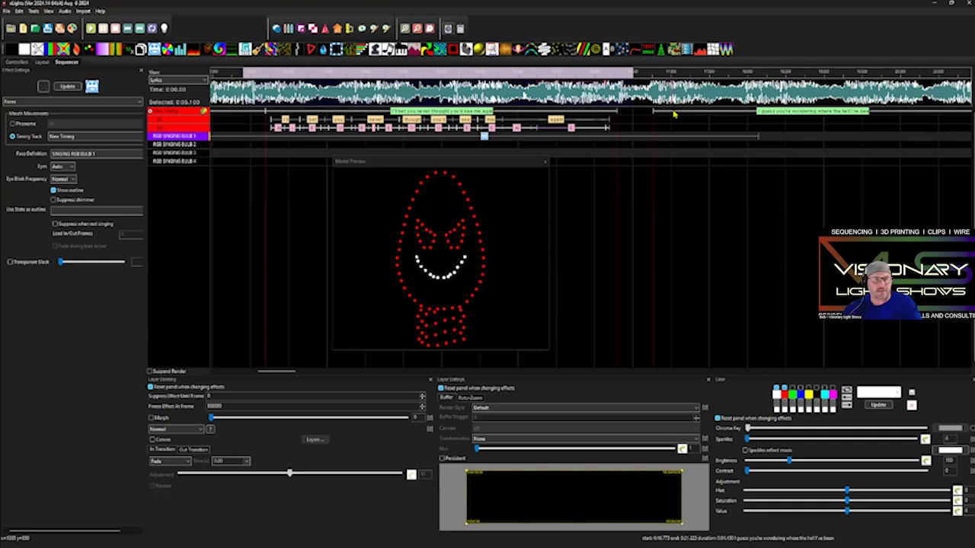
Step: Switch to the Notepad document with the lyric lines for review, and move its window off the sequencer
{"action": "scroll", "coordinate": [678, 130], "scroll_direction": "down", "scroll_amount": 1}
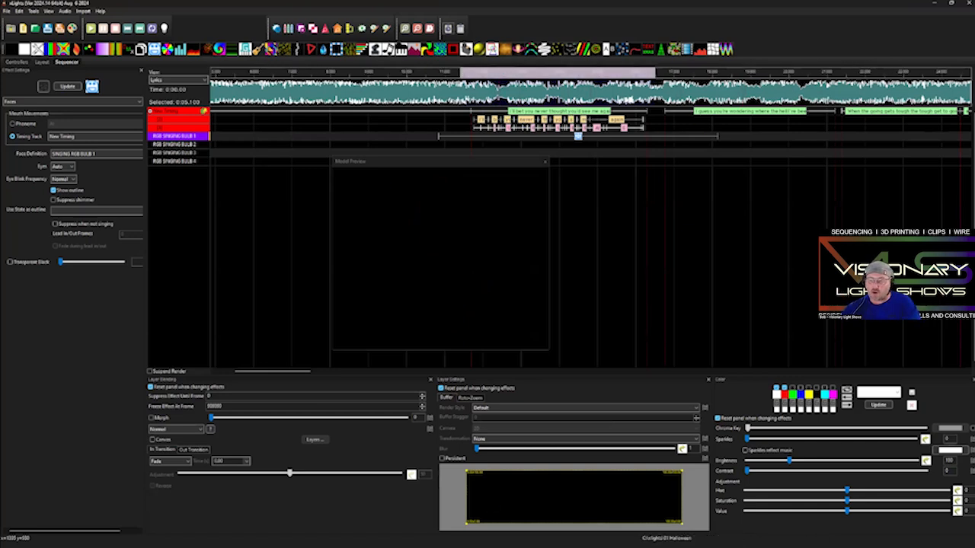
{"action": "key", "text": "alt+Tab"}
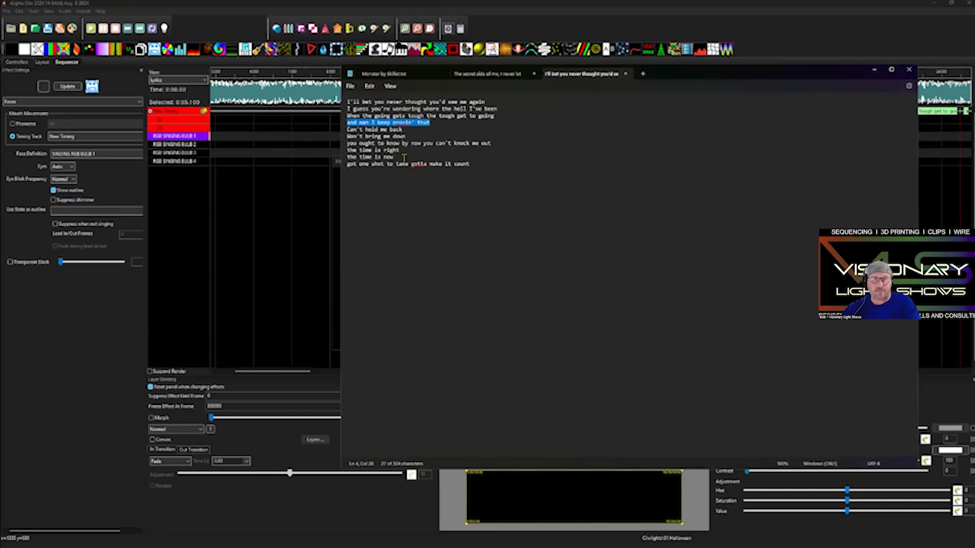
{"action": "left_click_drag", "start_coordinate": [689, 76], "coordinate": [689, 0]}
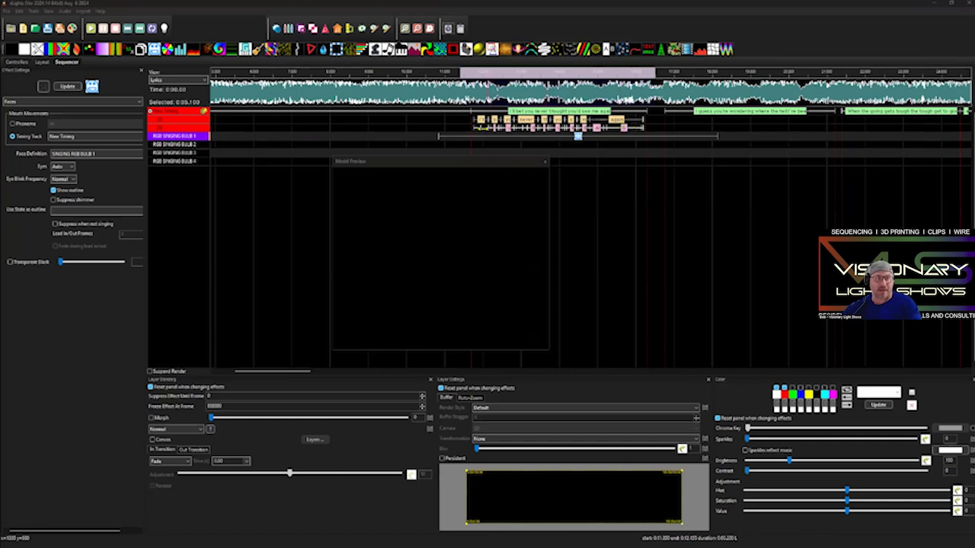
{"action": "left_click", "coordinate": [619, 138]}
{"action": "scroll", "coordinate": [619, 140], "scroll_direction": "up", "scroll_amount": 2}
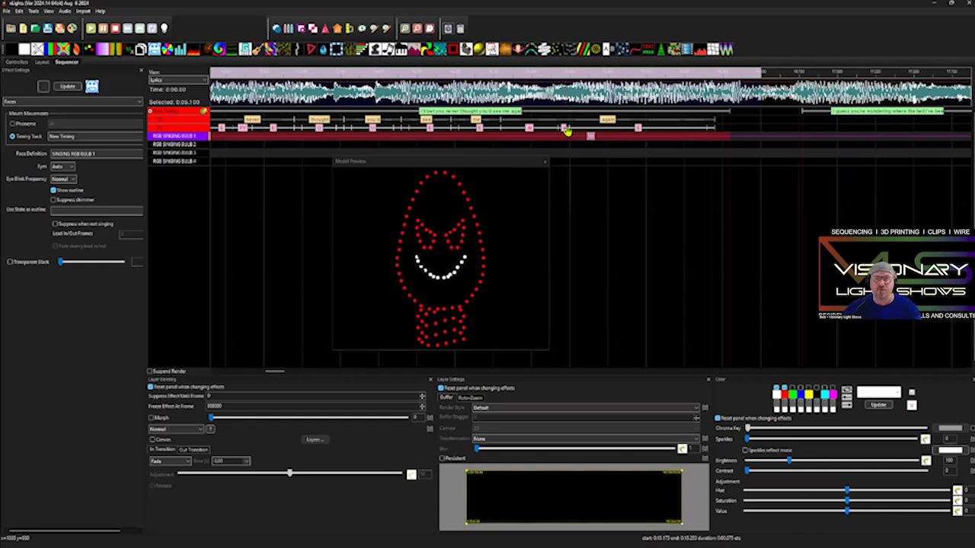
{"action": "left_click", "coordinate": [620, 163]}
{"action": "scroll", "coordinate": [620, 163], "scroll_direction": "down", "scroll_amount": 2}
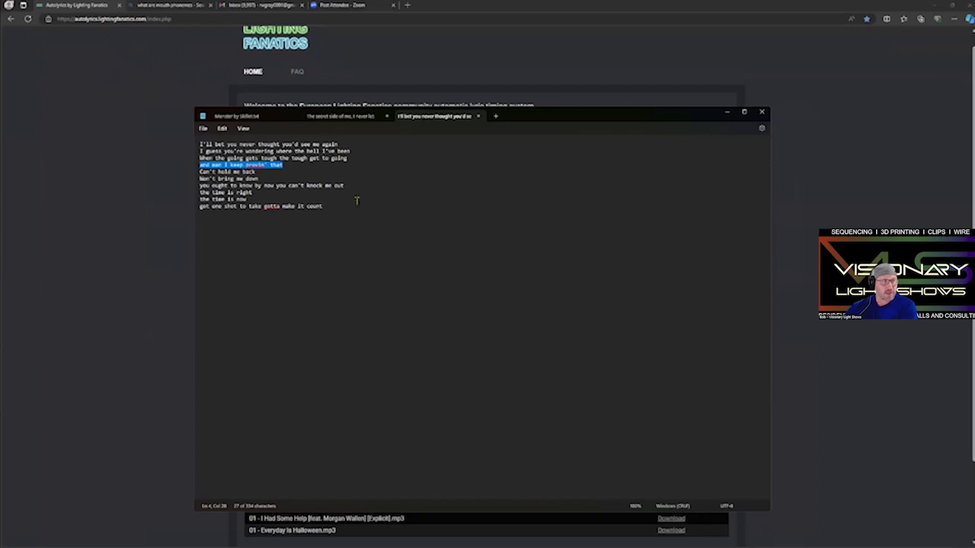
Step: Move the Notepad window off the Autolyrics web page and place the cursor in the page's lyric text field
{"action": "left_click_drag", "start_coordinate": [341, 204], "coordinate": [383, 131]}
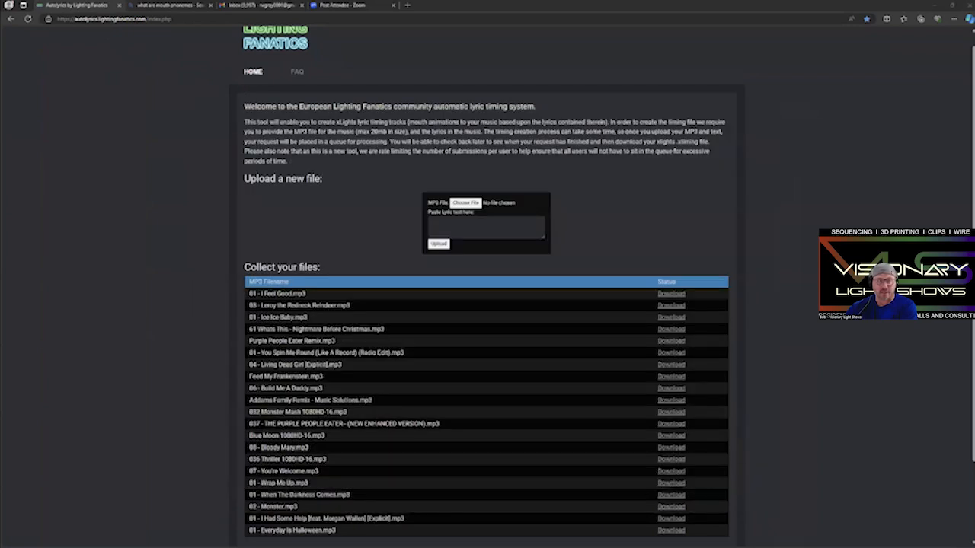
{"action": "left_click", "coordinate": [454, 221]}
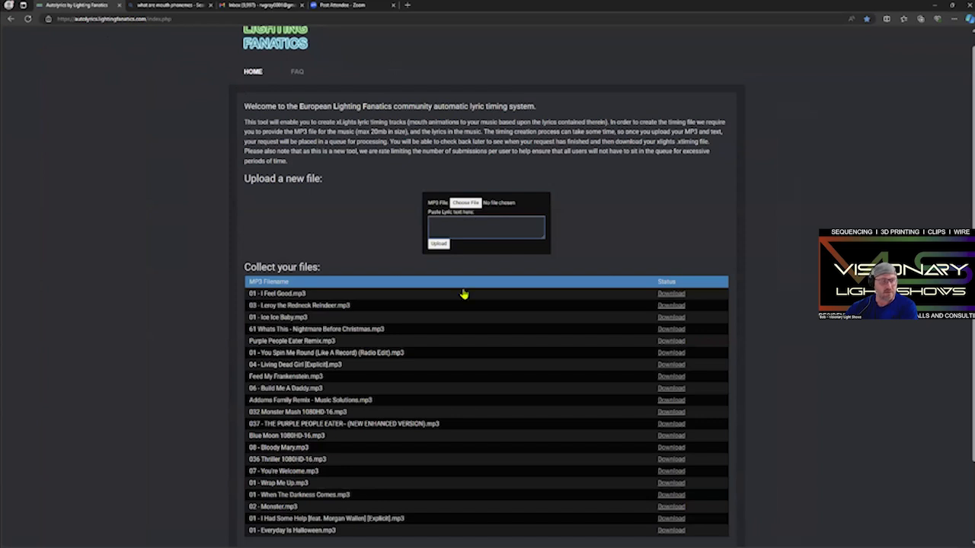
{"action": "key", "text": "alt+Tab"}
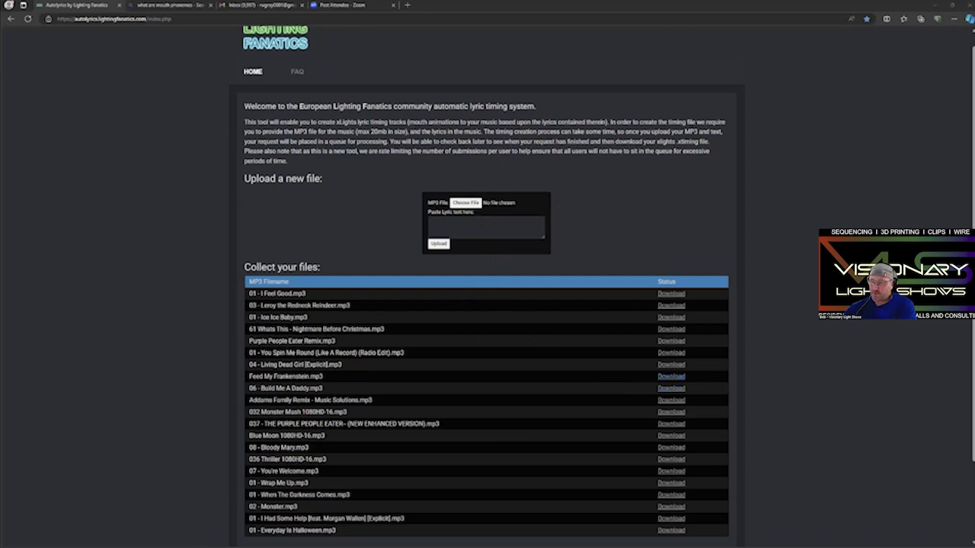
Step: Switch back to xLights and import the Monster by Skillet.xtiming timing track from the 07 Lyric Tracks folder
{"action": "key", "text": "alt+Tab"}
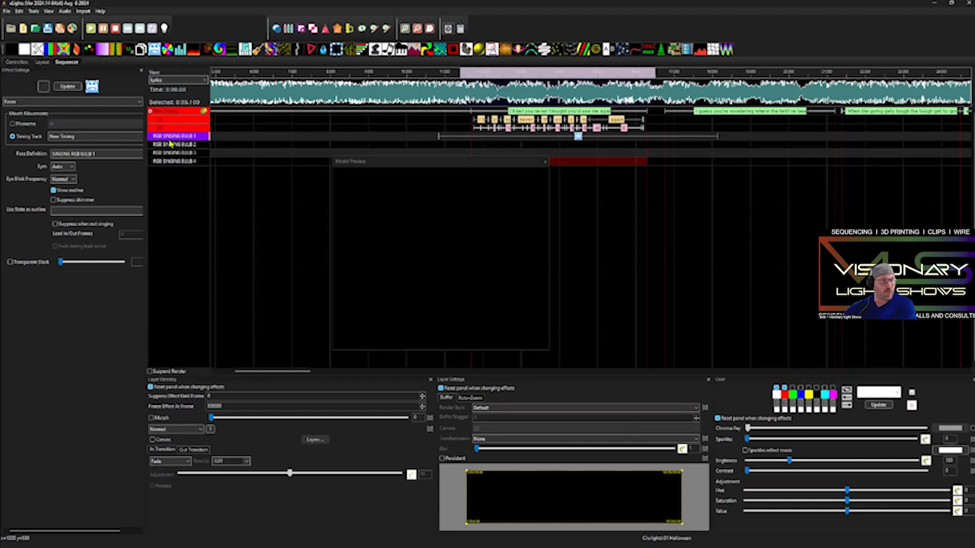
{"action": "left_click", "coordinate": [172, 144]}
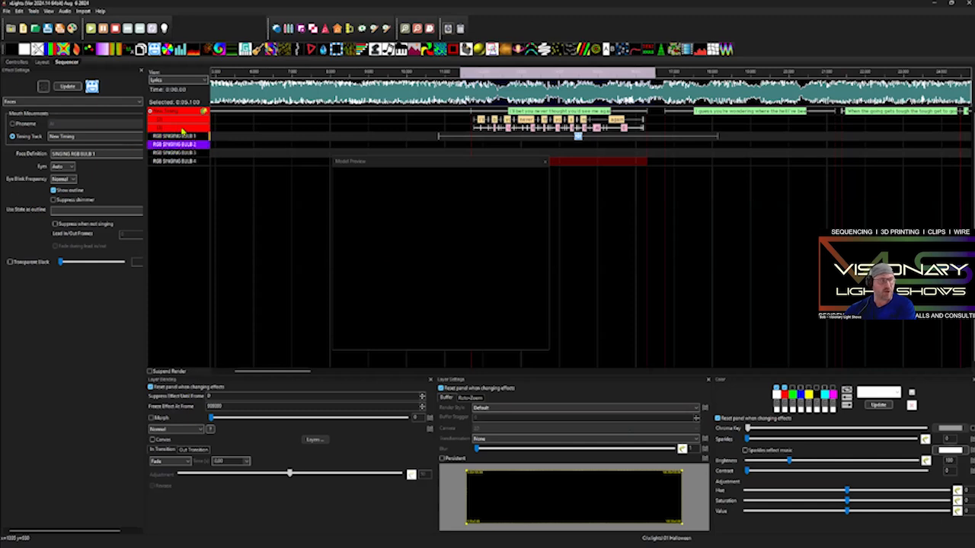
{"action": "right_click", "coordinate": [188, 133]}
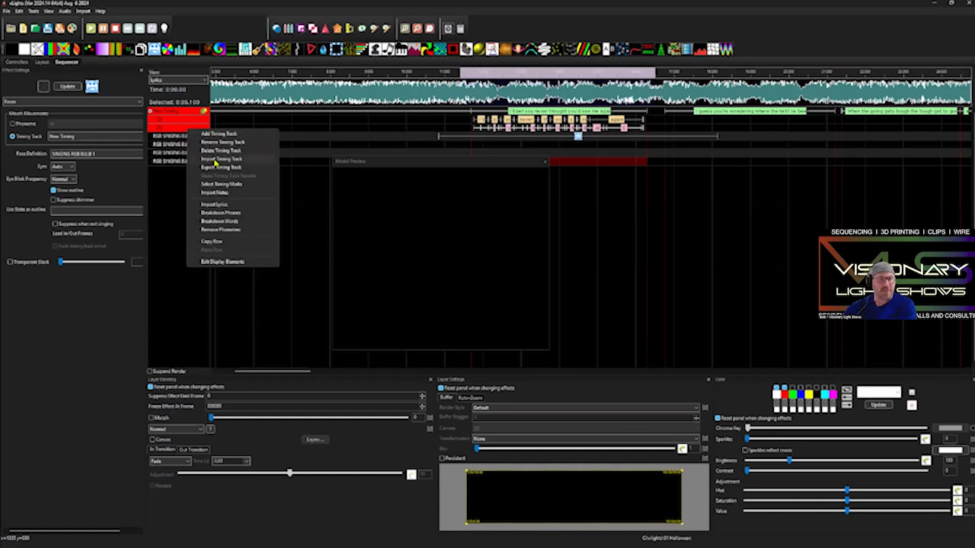
{"action": "left_click", "coordinate": [216, 160]}
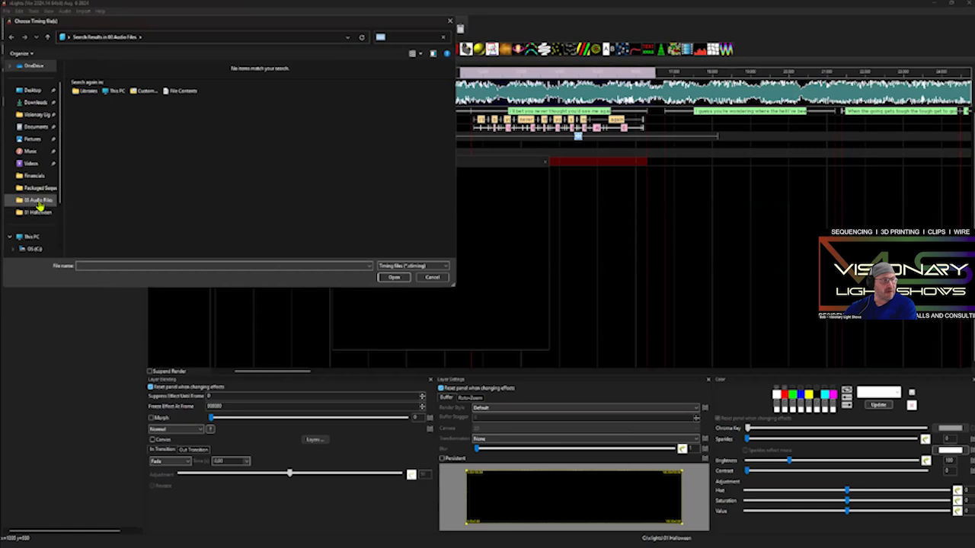
{"action": "left_click", "coordinate": [38, 202]}
{"action": "left_click", "coordinate": [128, 36]}
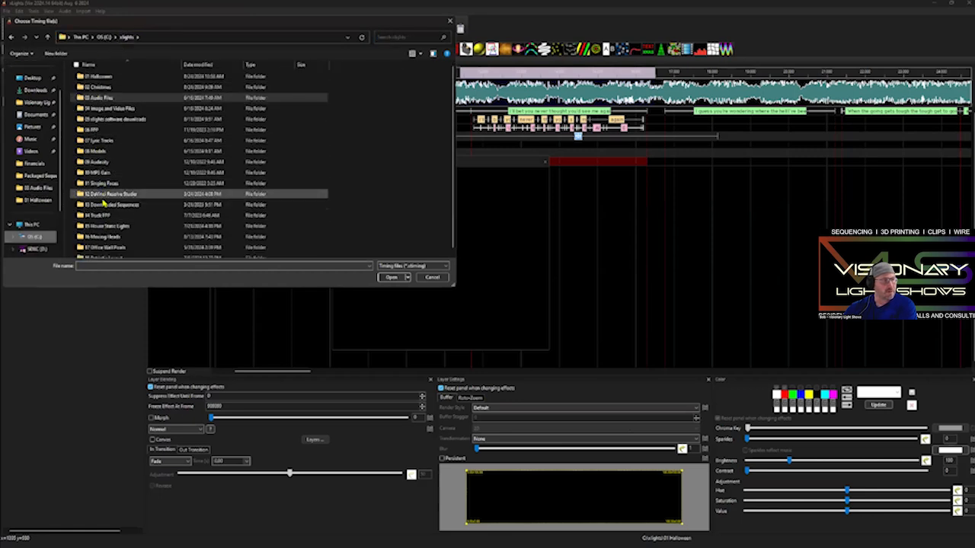
{"action": "double_click", "coordinate": [97, 142]}
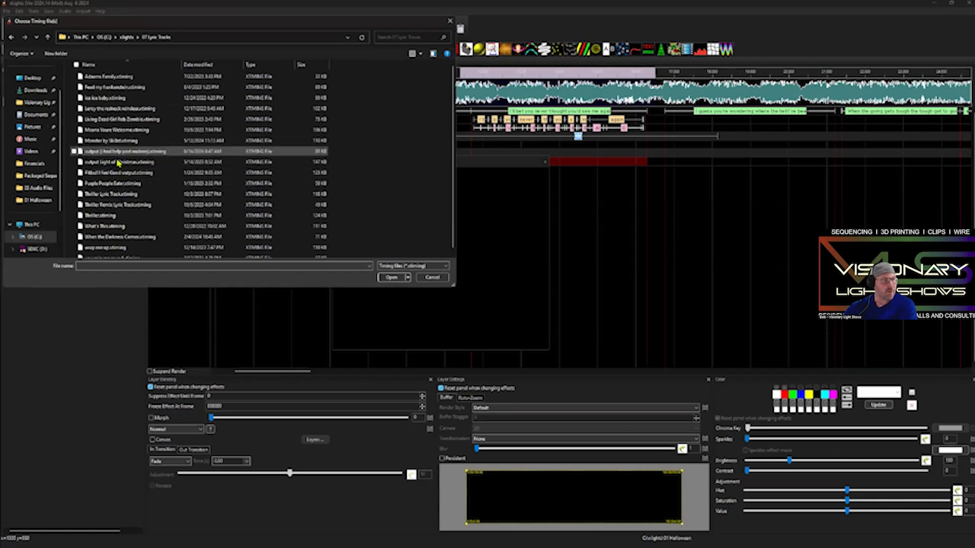
{"action": "double_click", "coordinate": [118, 142]}
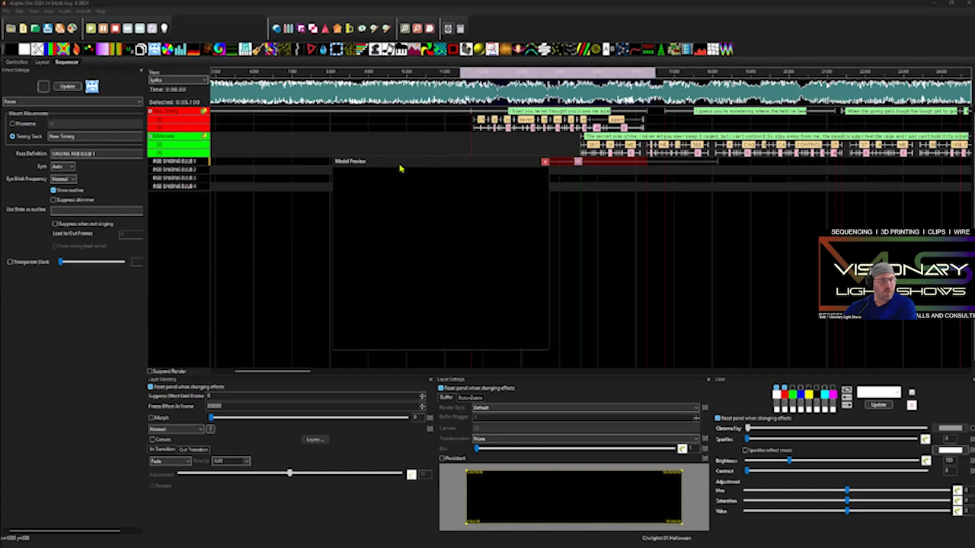
Step: Examine how the imported Monster track's phrases, words and phonemes line up with the waveform and the New Timing track
{"action": "left_click", "coordinate": [245, 157]}
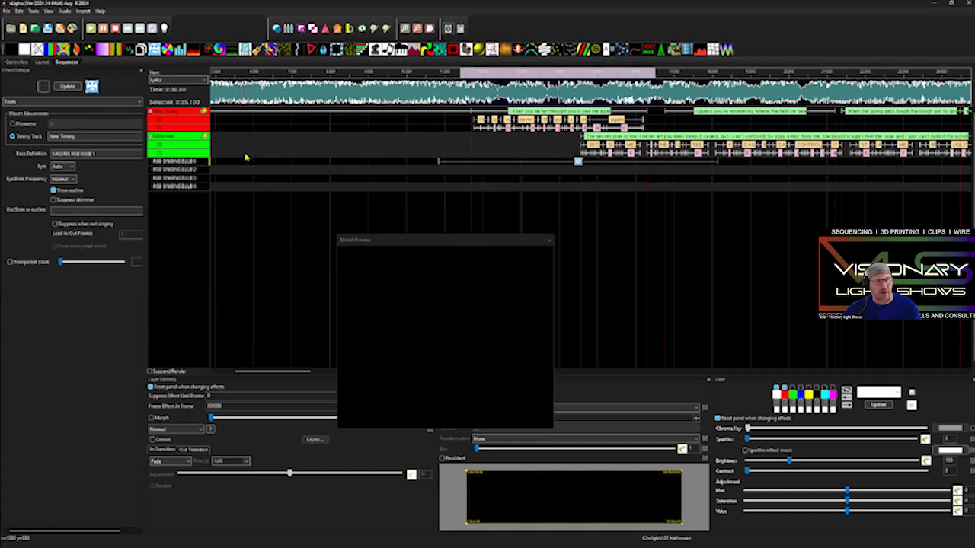
{"action": "scroll", "coordinate": [247, 152], "scroll_direction": "down", "scroll_amount": 1}
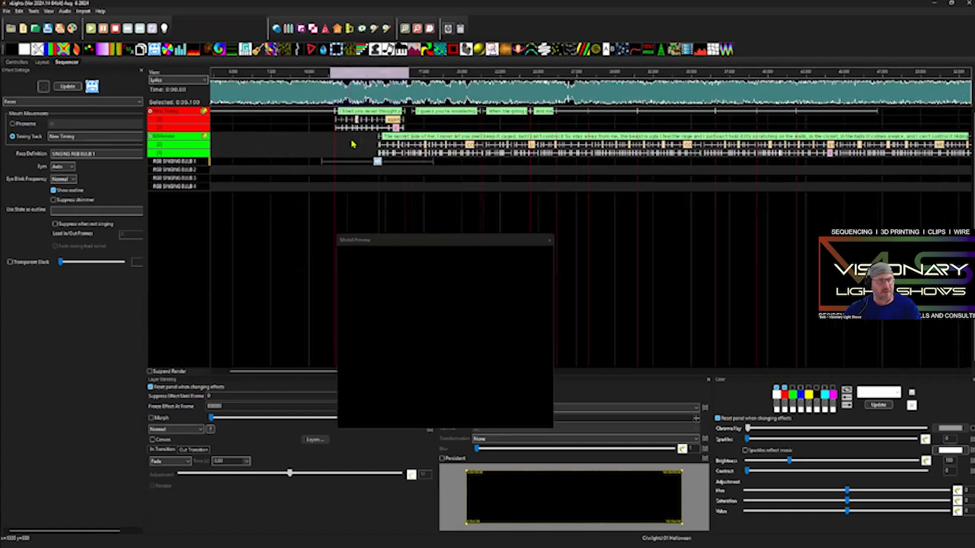
{"action": "scroll", "coordinate": [352, 143], "scroll_direction": "down", "scroll_amount": 1}
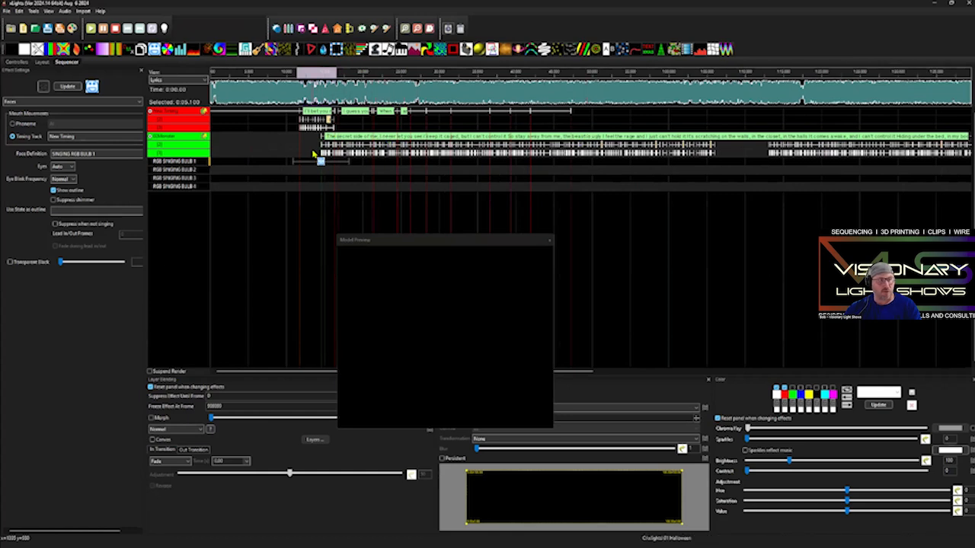
{"action": "scroll", "coordinate": [314, 155], "scroll_direction": "up", "scroll_amount": 1}
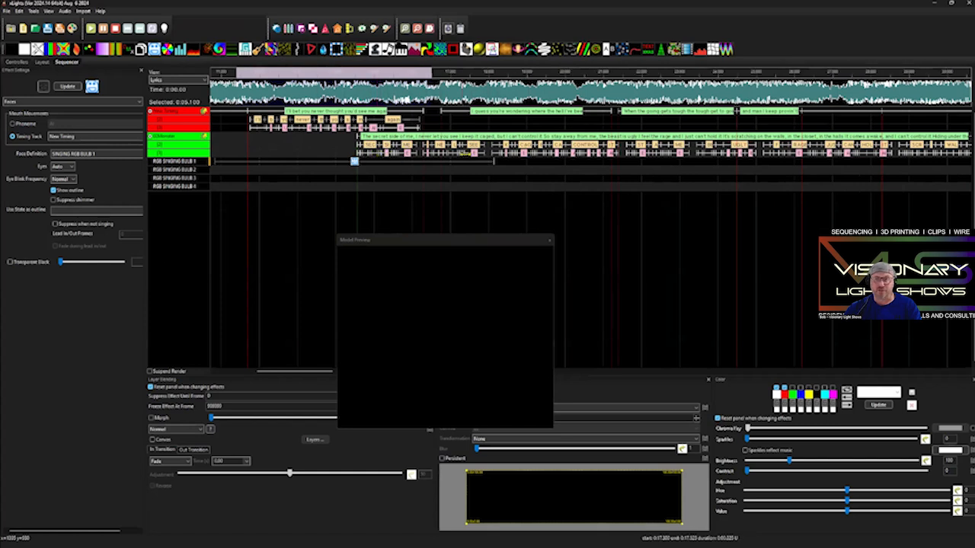
{"action": "left_click", "coordinate": [447, 171]}
{"action": "scroll", "coordinate": [446, 170], "scroll_direction": "up", "scroll_amount": 1}
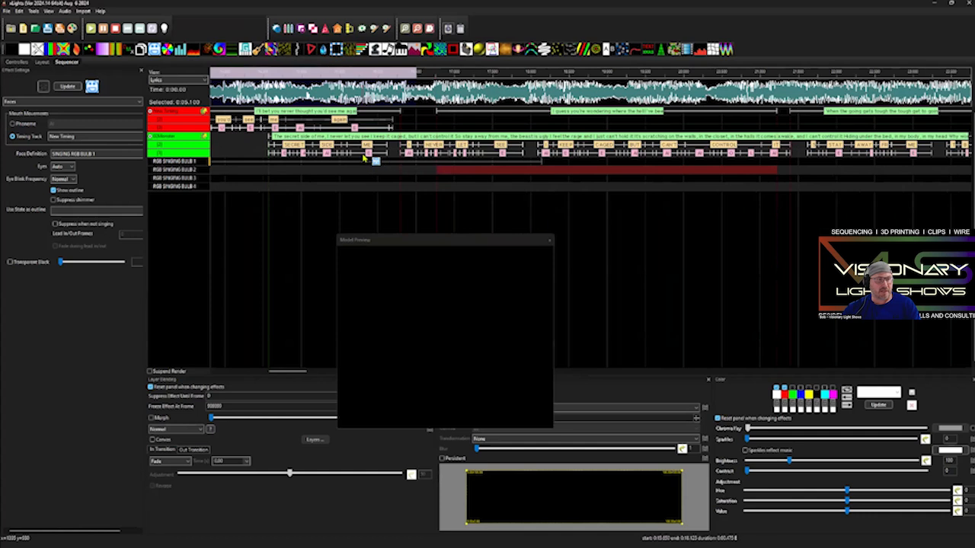
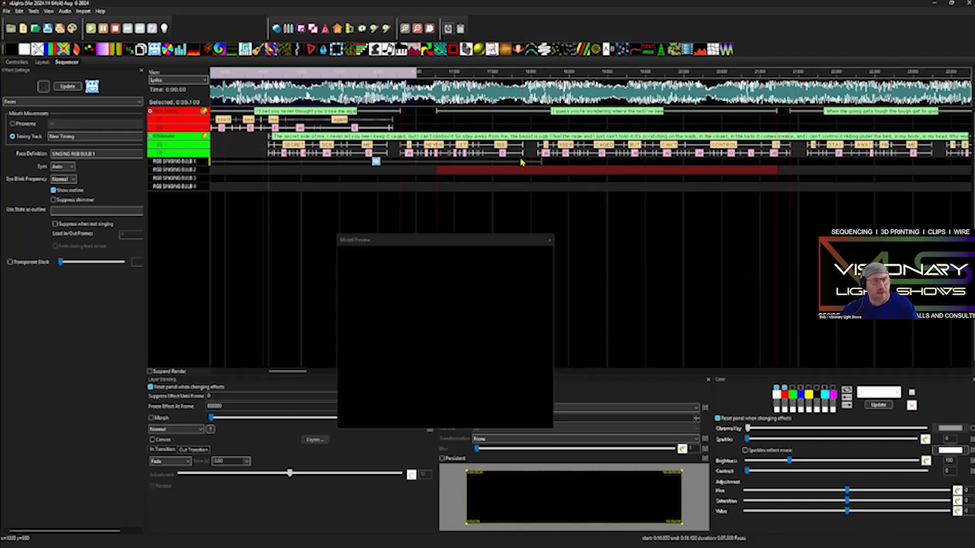
{"action": "scroll", "coordinate": [522, 180], "scroll_direction": "down", "scroll_amount": 2}
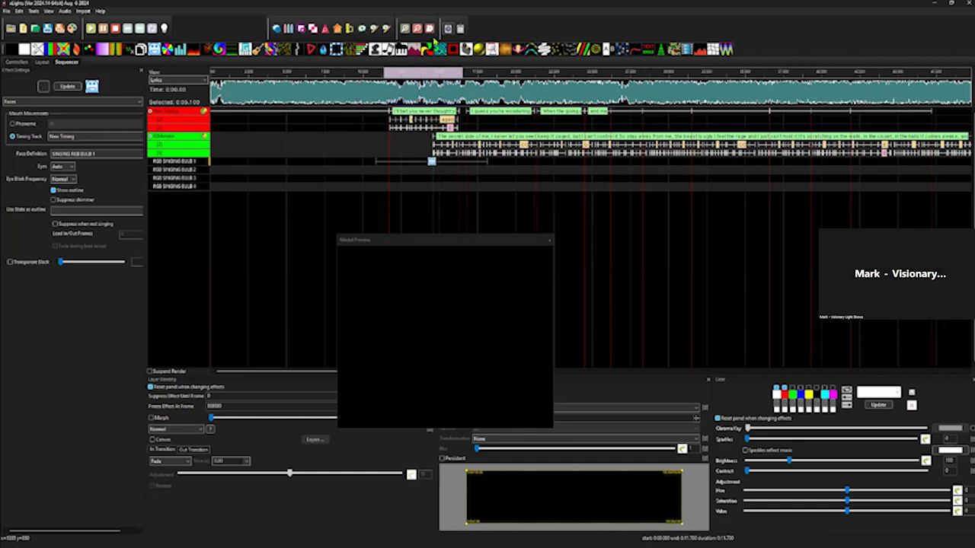
{"action": "left_click", "coordinate": [435, 42]}
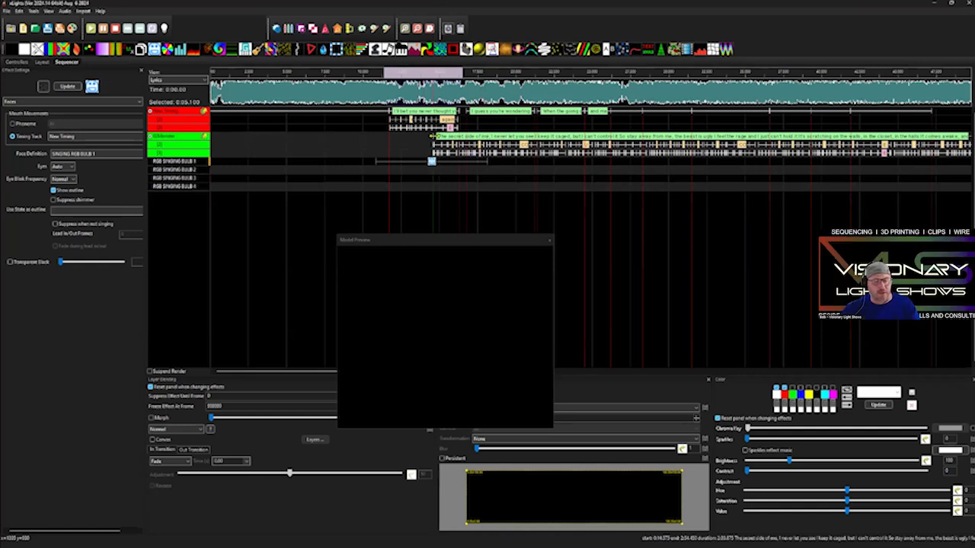
{"action": "scroll", "coordinate": [435, 137], "scroll_direction": "up", "scroll_amount": 2}
{"action": "left_click", "coordinate": [482, 129]}
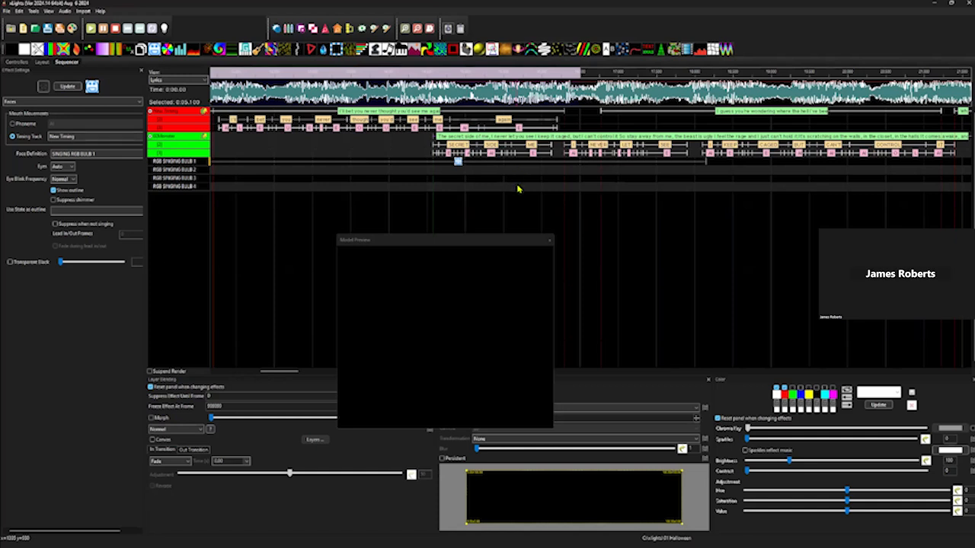
Step: Try relabelling the long last phoneme of the word "again" as E
{"action": "double_click", "coordinate": [522, 135]}
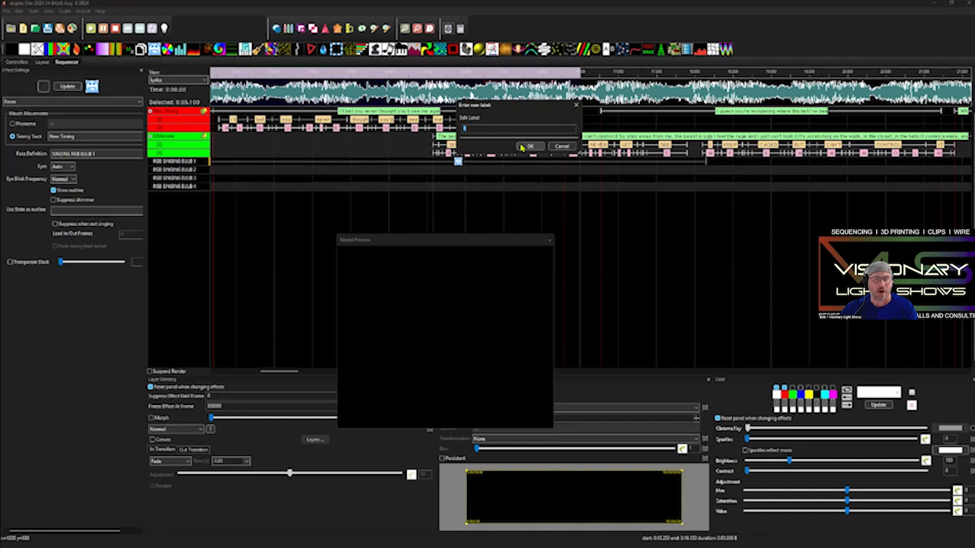
{"action": "left_click", "coordinate": [527, 146]}
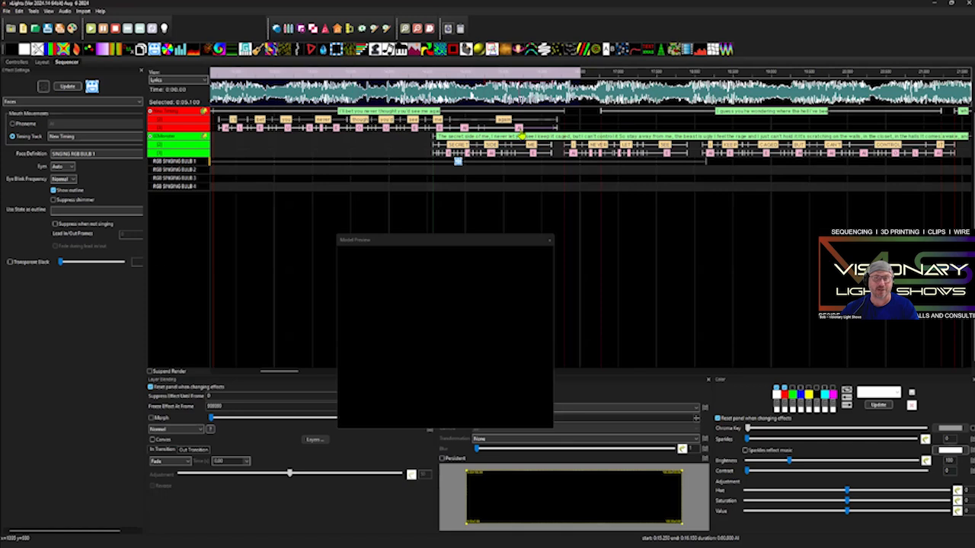
{"action": "double_click", "coordinate": [521, 135]}
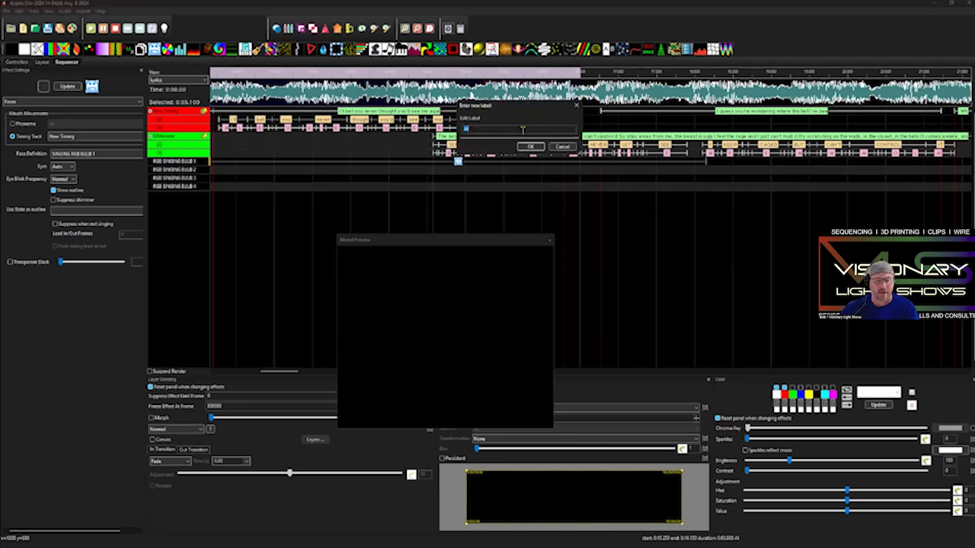
{"action": "type", "text": "E"}
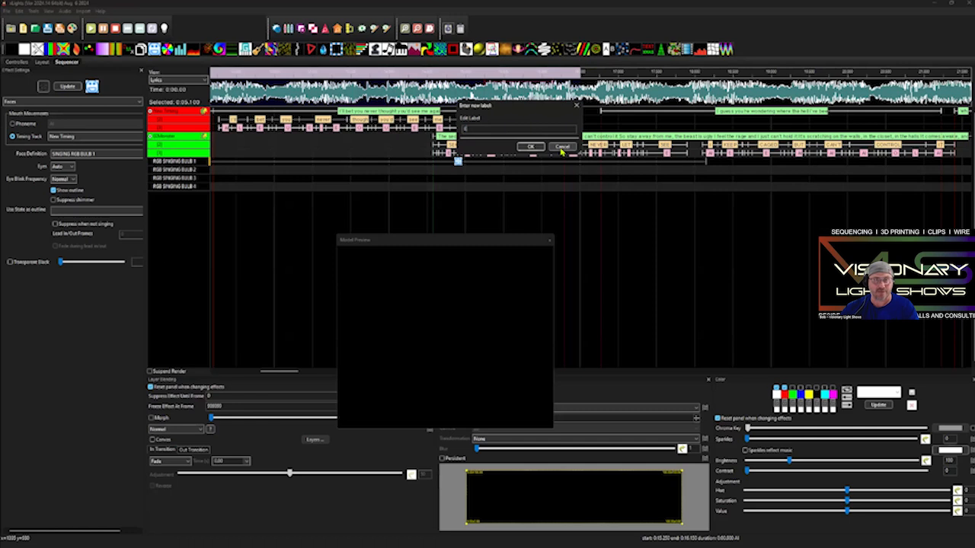
{"action": "left_click", "coordinate": [561, 147]}
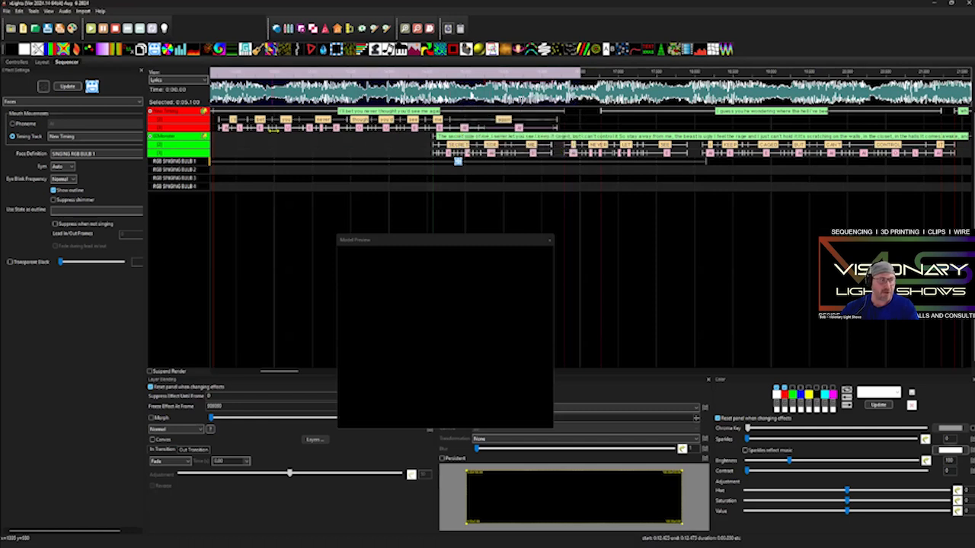
{"action": "scroll", "coordinate": [262, 141], "scroll_direction": "up", "scroll_amount": 3}
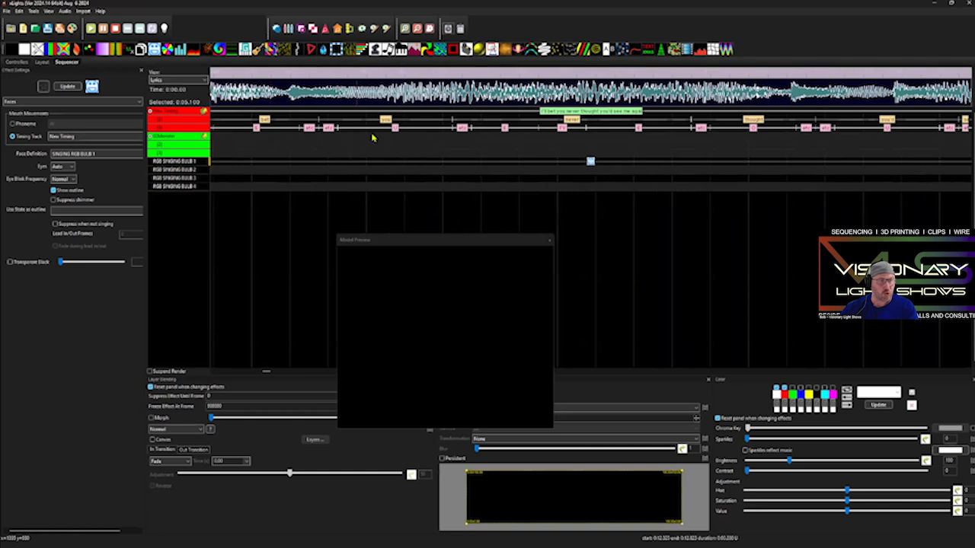
{"action": "scroll", "coordinate": [678, 131], "scroll_direction": "down", "scroll_amount": 3}
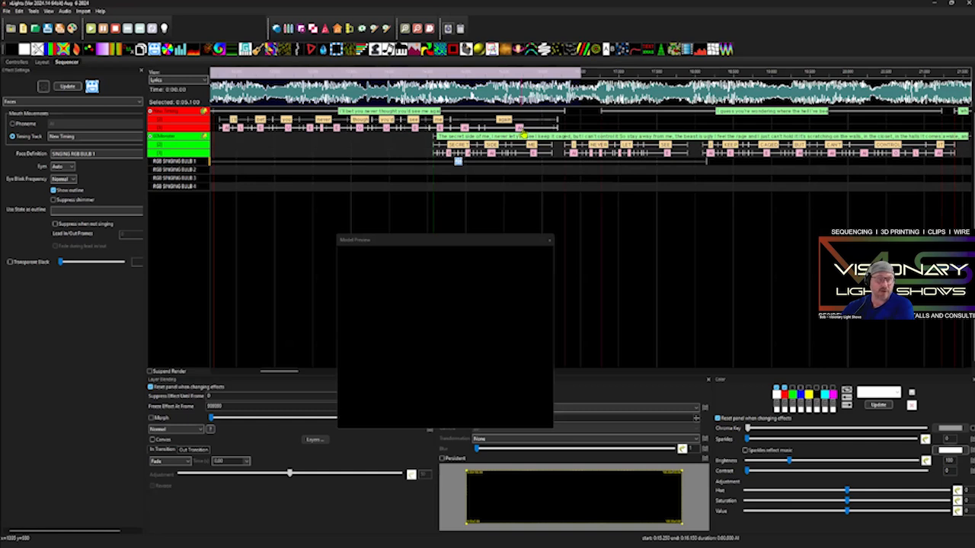
{"action": "double_click", "coordinate": [522, 130]}
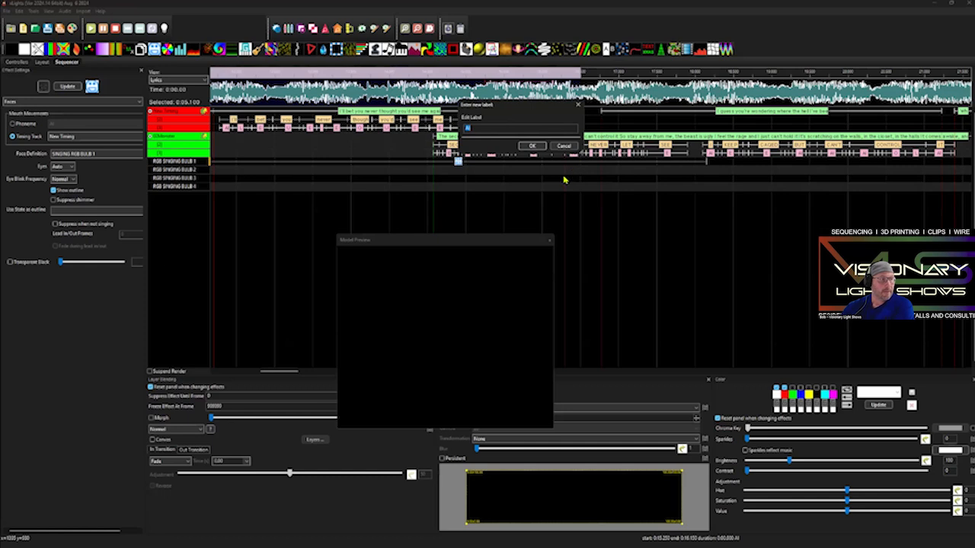
{"action": "left_click", "coordinate": [564, 146]}
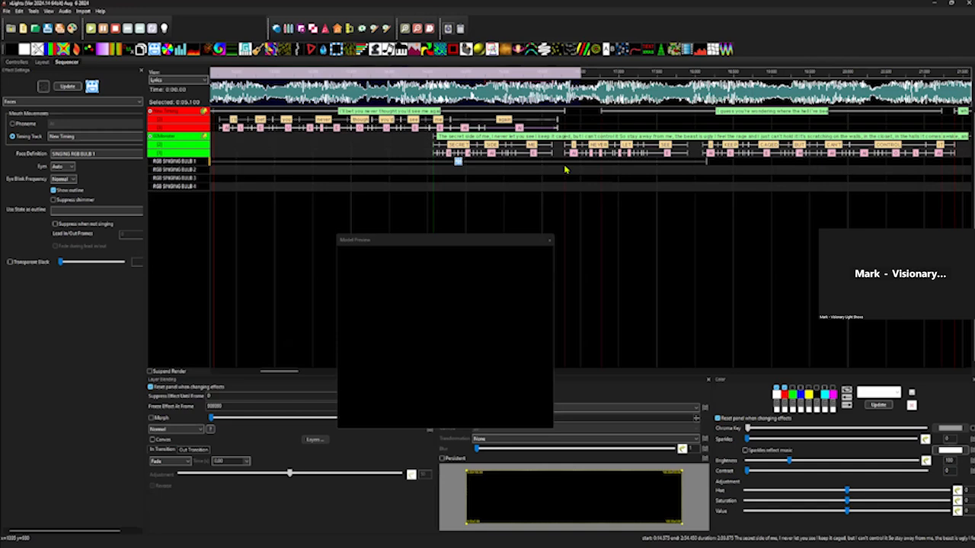
Step: Move the floating Model Preview window up so that it sits just below the RGB singing bulb rows
{"action": "left_click", "coordinate": [540, 261]}
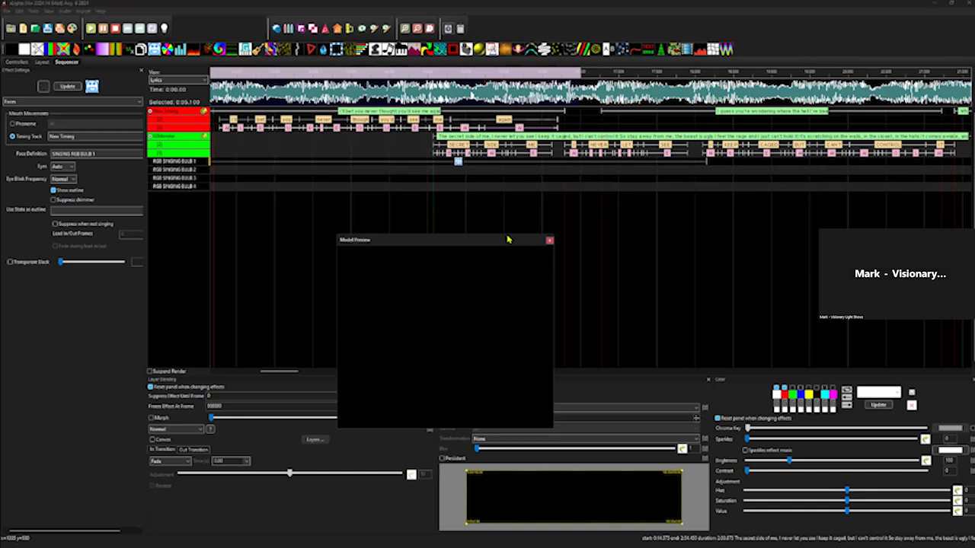
{"action": "left_click_drag", "start_coordinate": [509, 240], "coordinate": [518, 195]}
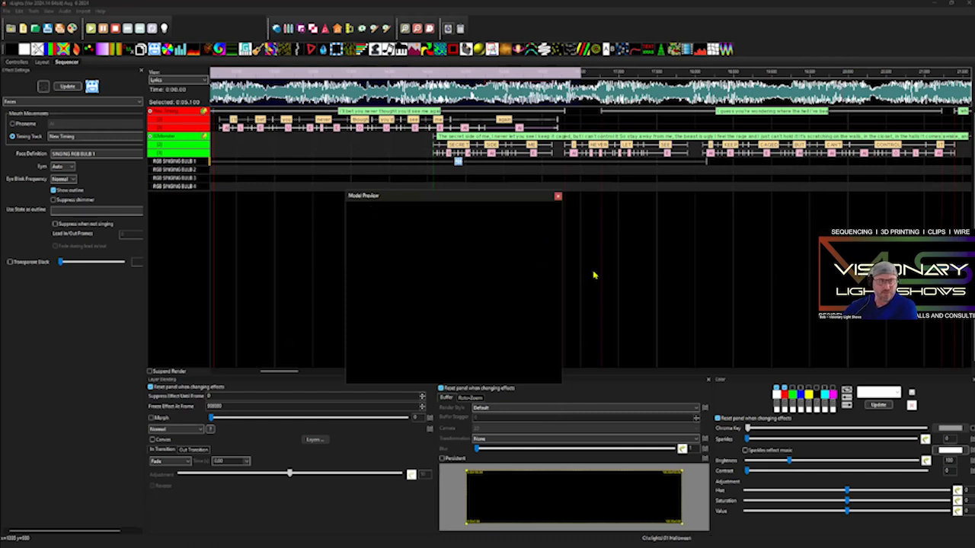
{"action": "left_click_drag", "start_coordinate": [502, 197], "coordinate": [508, 179]}
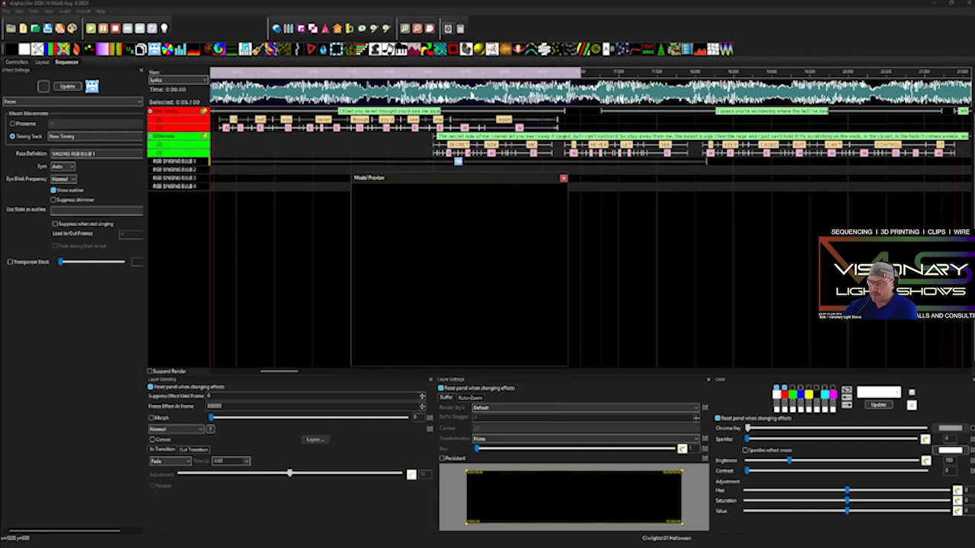
Step: Switch to the xLights window with the CAN'T HOLD ME BACK sequence and select a range of about 2.8 s around a "Can't hold me back" phrase
{"action": "key", "text": "alt+Tab"}
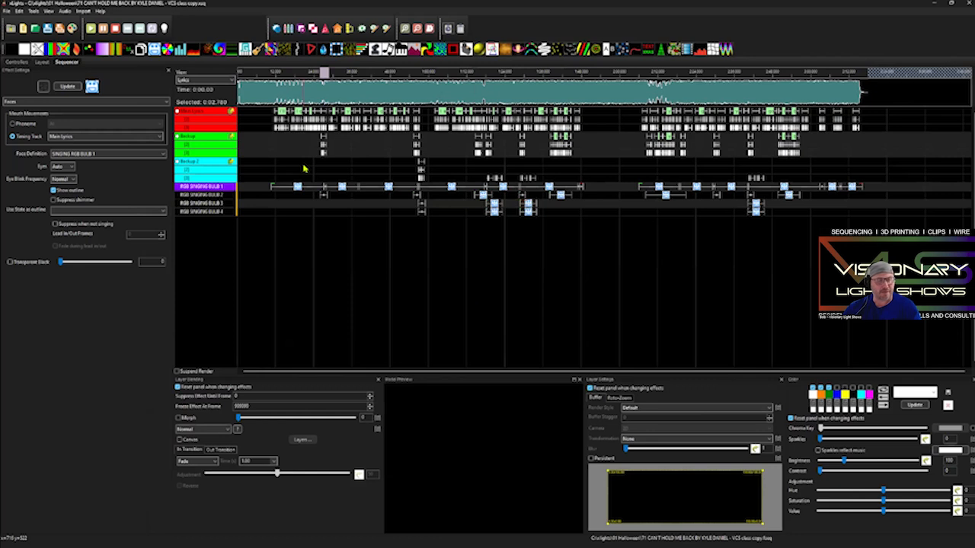
{"action": "scroll", "coordinate": [303, 166], "scroll_direction": "up", "scroll_amount": 1}
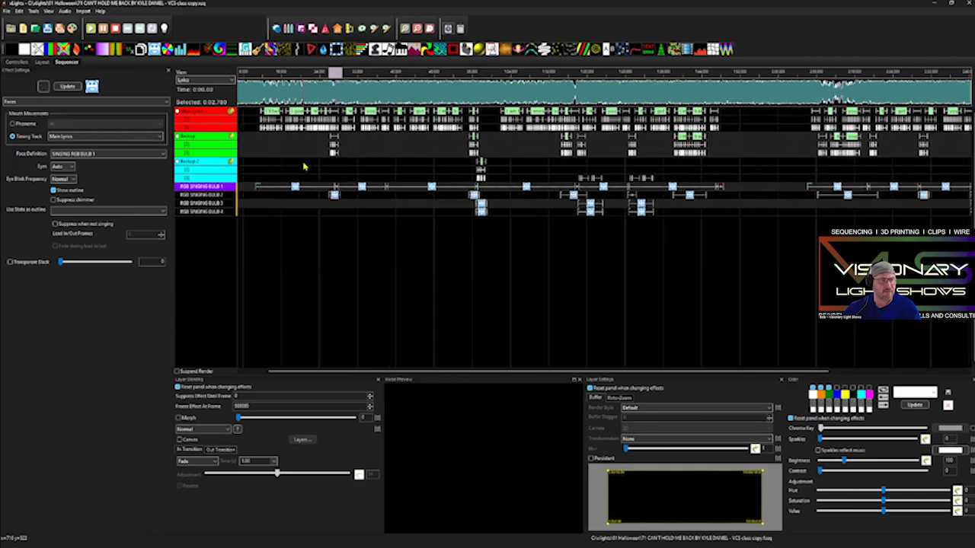
{"action": "scroll", "coordinate": [303, 167], "scroll_direction": "up", "scroll_amount": 1}
{"action": "scroll", "coordinate": [418, 173], "scroll_direction": "up", "scroll_amount": 1}
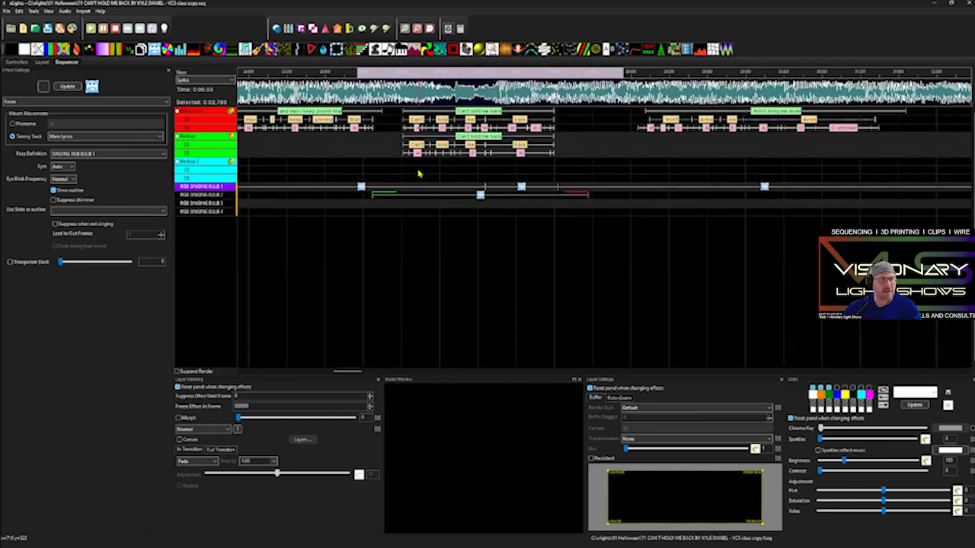
{"action": "scroll", "coordinate": [417, 173], "scroll_direction": "up", "scroll_amount": 1}
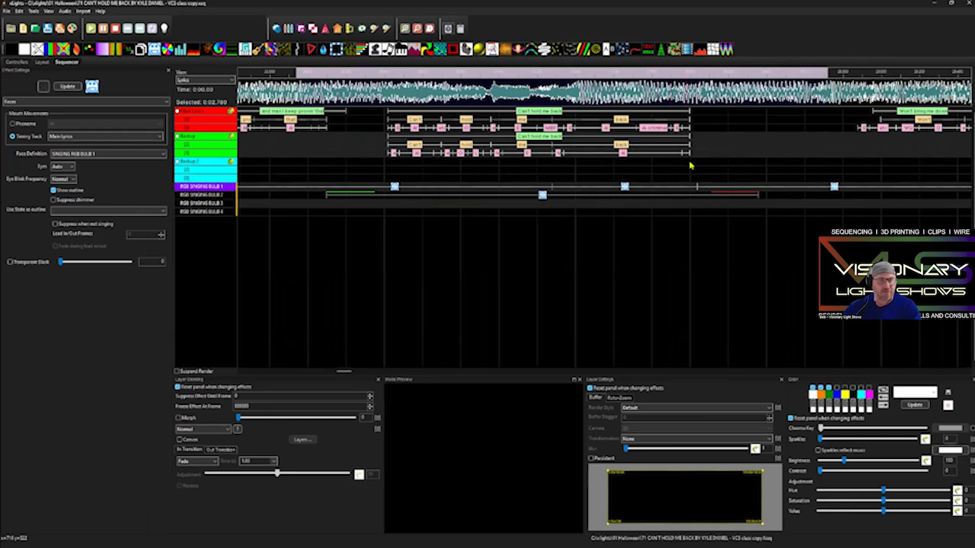
{"action": "left_click", "coordinate": [293, 97]}
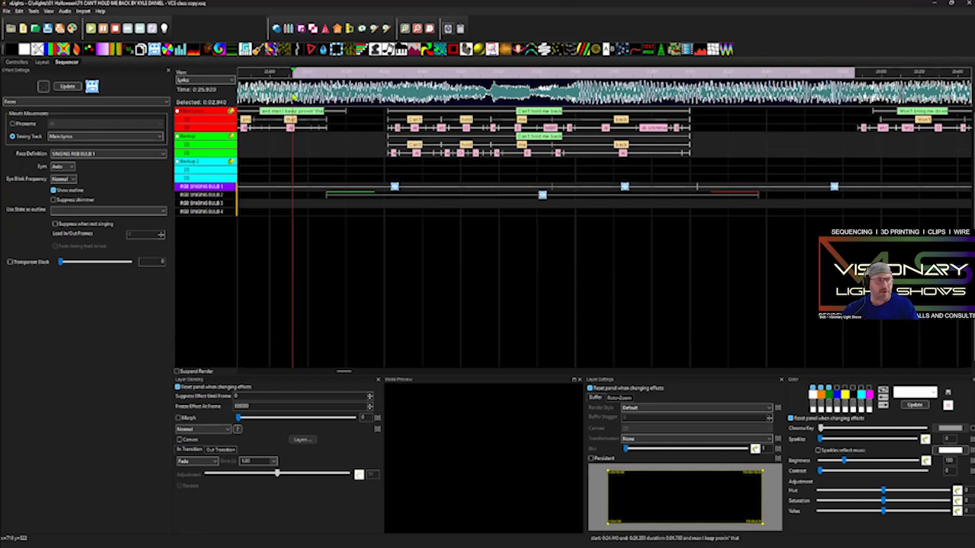
{"action": "left_click_drag", "start_coordinate": [286, 73], "coordinate": [844, 73]}
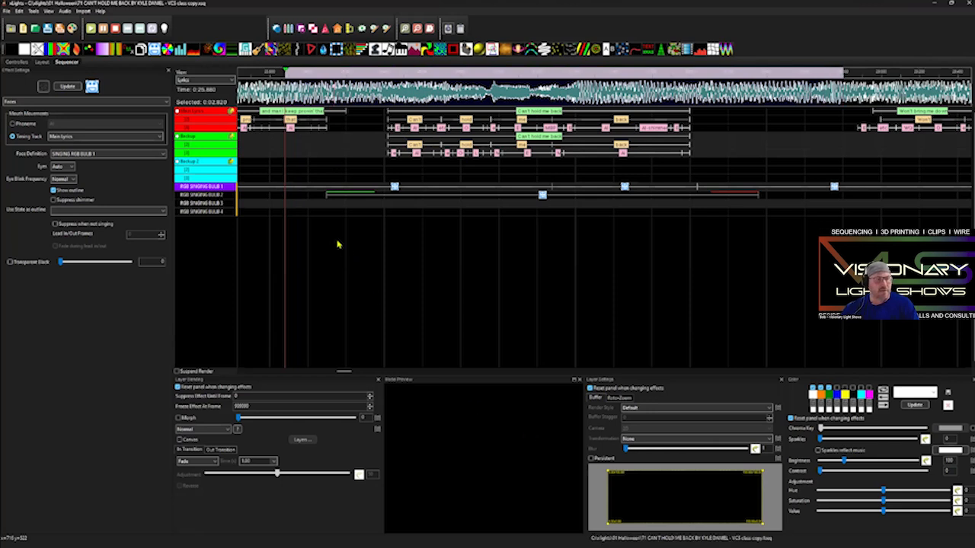
Step: Set the audio volume to Very Quiet and play the selected range with the RGB SINGING BULB 2 Faces effect previewed
{"action": "left_click", "coordinate": [65, 11]}
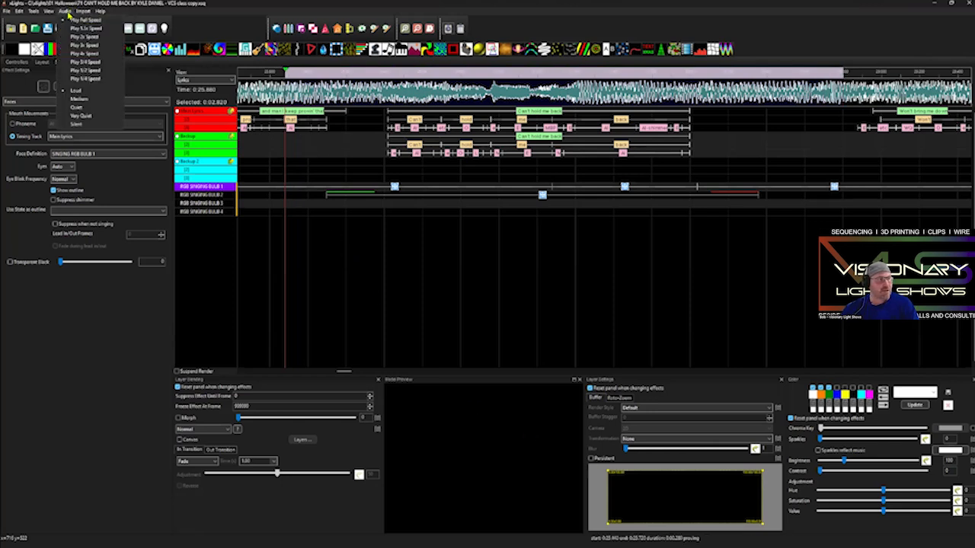
{"action": "left_click", "coordinate": [78, 115]}
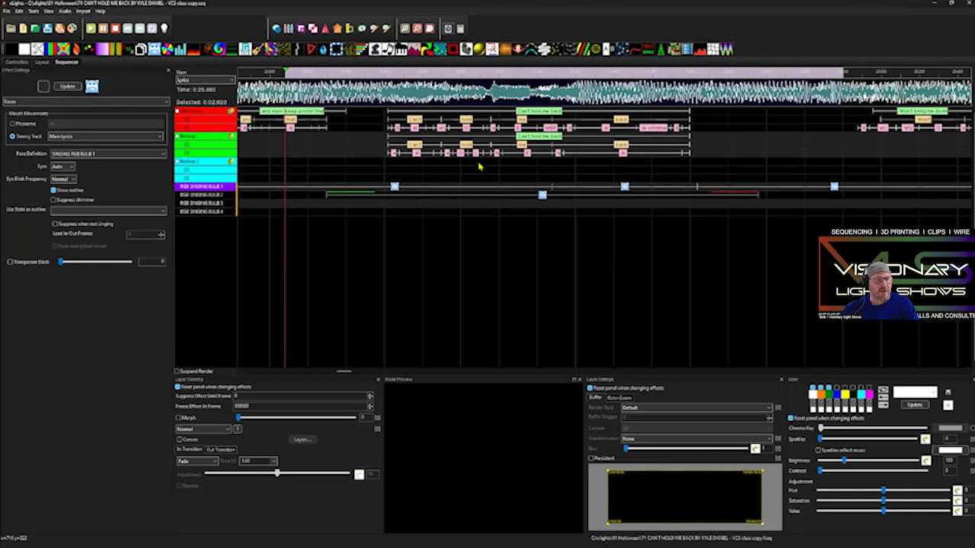
{"action": "left_click", "coordinate": [544, 196]}
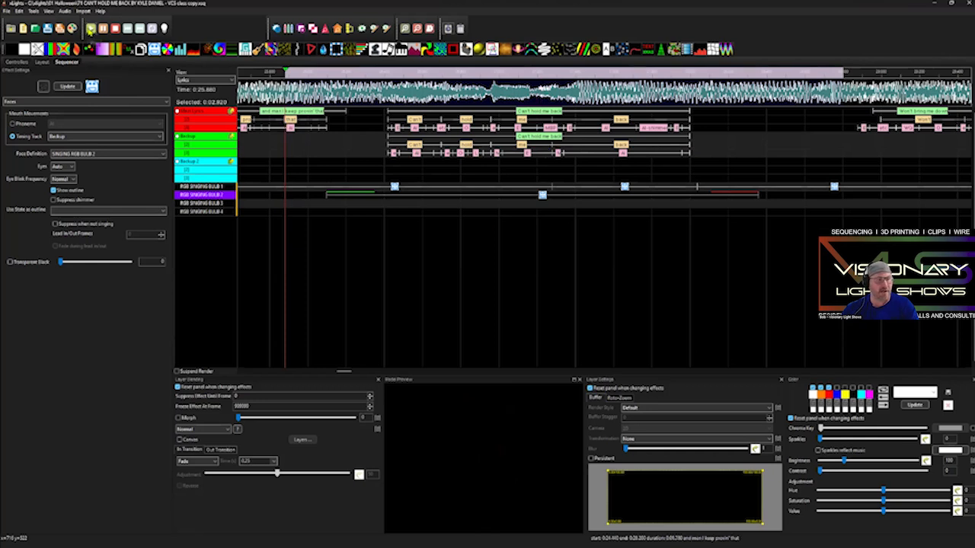
{"action": "left_click", "coordinate": [89, 29]}
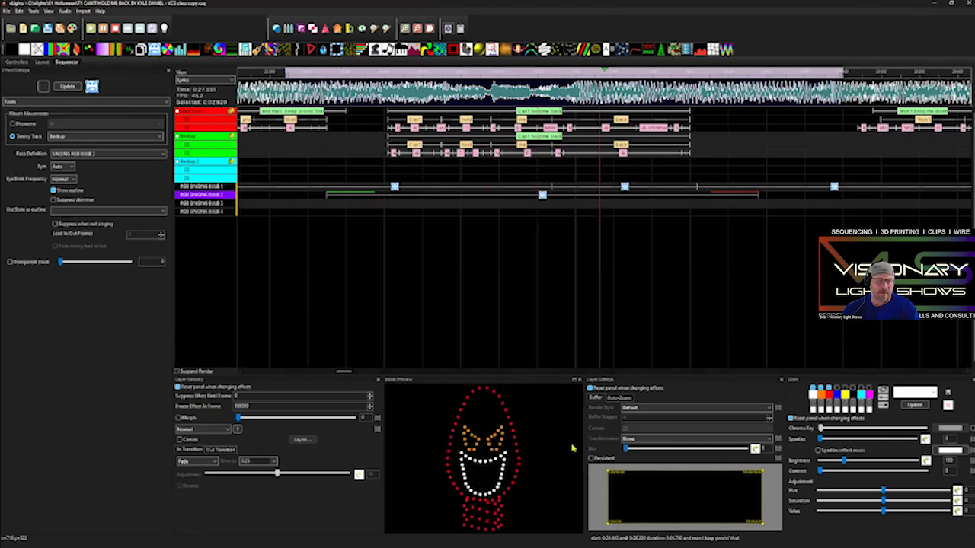
{"action": "left_click", "coordinate": [91, 29]}
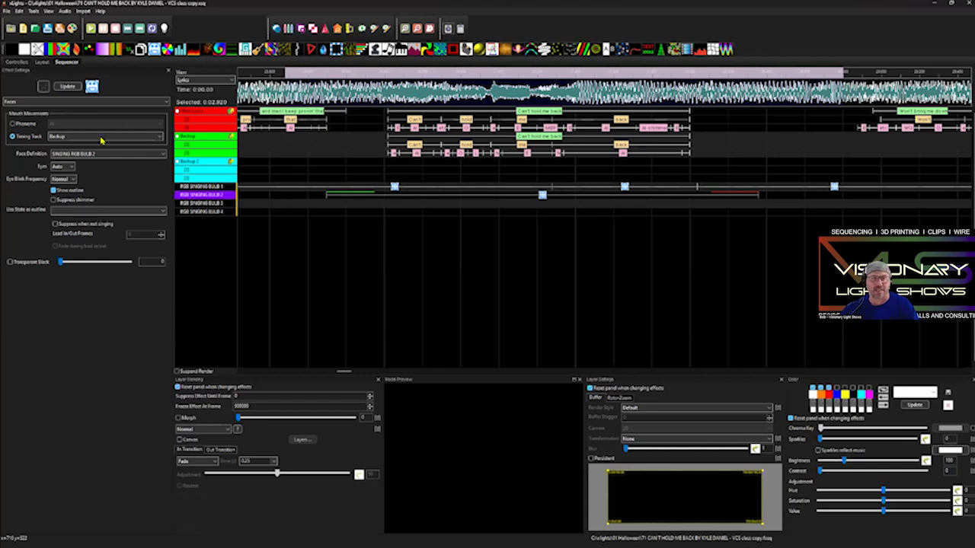
Step: Play the selected range with the RGB SINGING BULB 1 Faces effect previewed, and again with the one on RGB SINGING BULB 2
{"action": "left_click", "coordinate": [394, 187]}
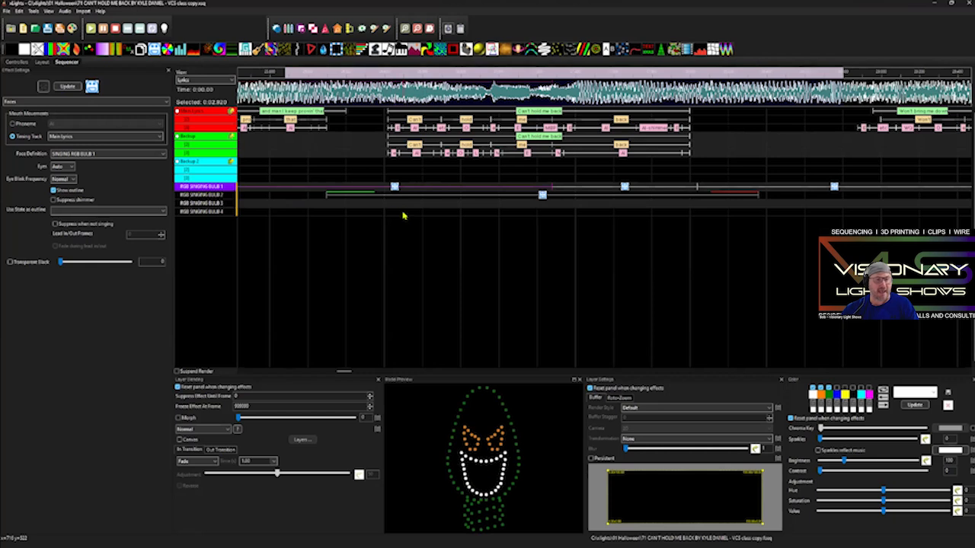
{"action": "left_click", "coordinate": [91, 28]}
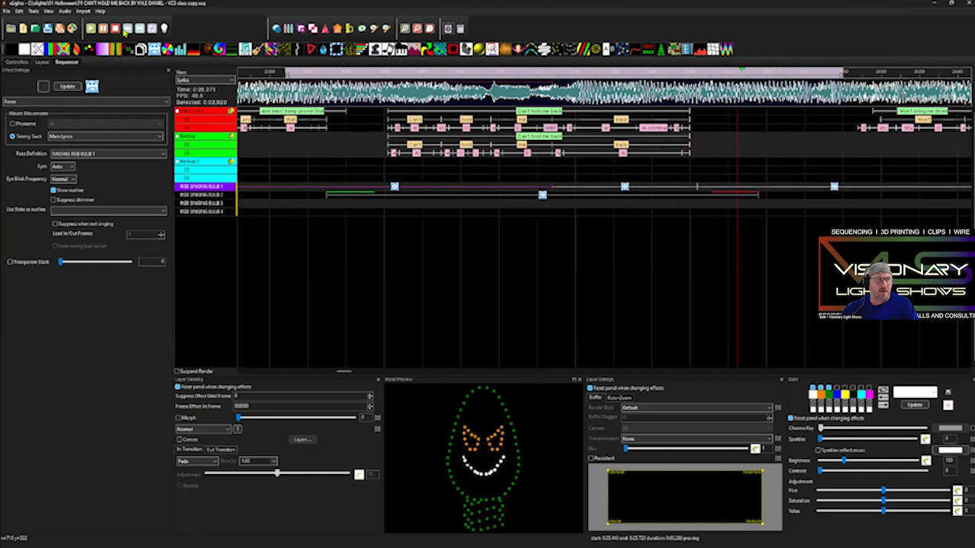
{"action": "left_click", "coordinate": [114, 28]}
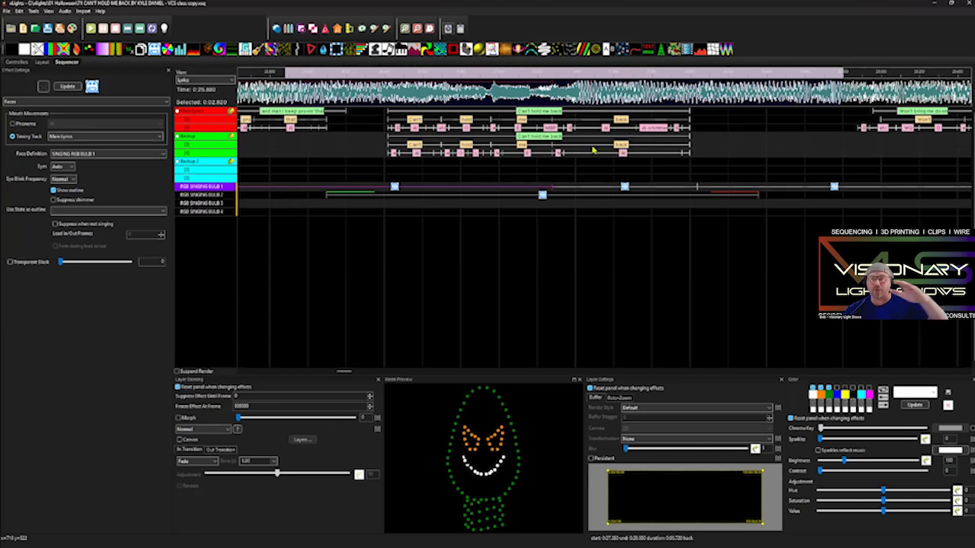
{"action": "left_click", "coordinate": [542, 196]}
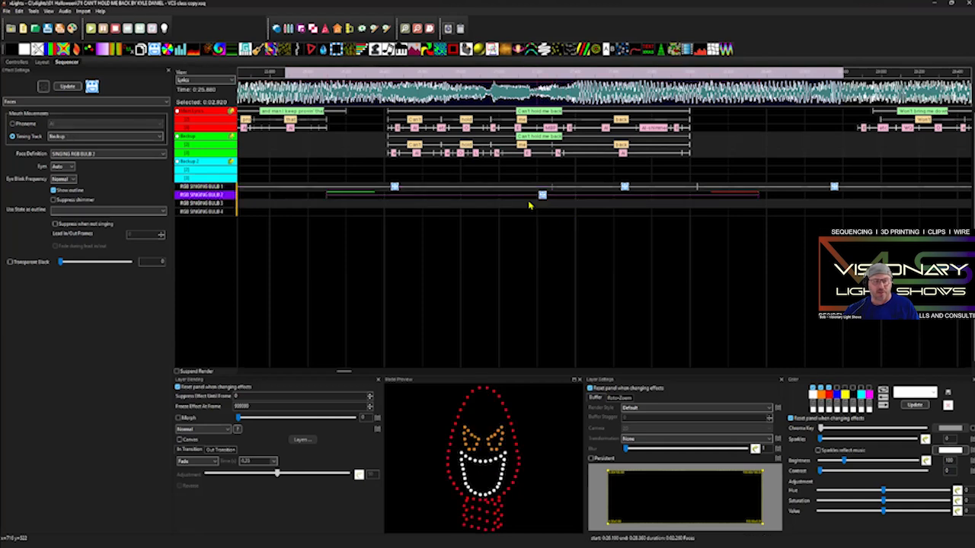
{"action": "left_click", "coordinate": [89, 30]}
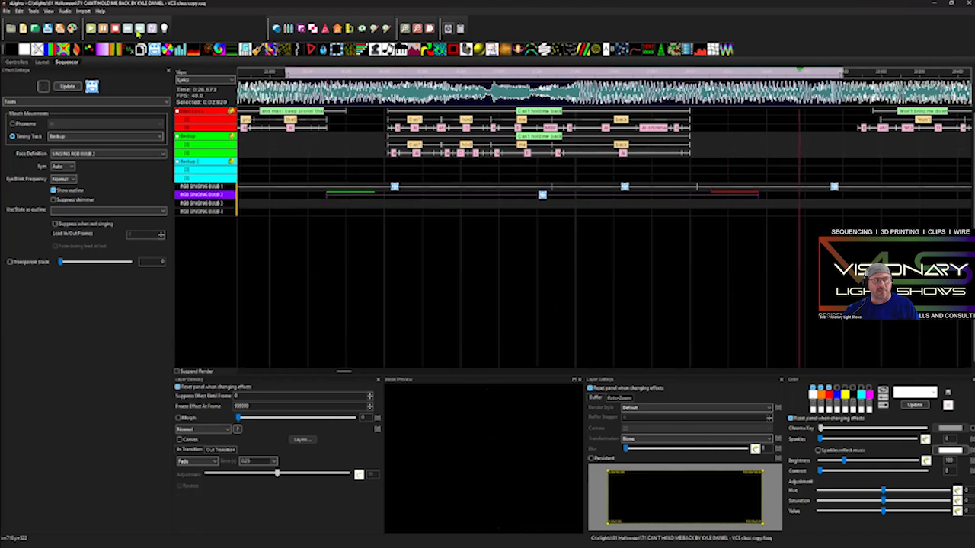
{"action": "left_click", "coordinate": [116, 29]}
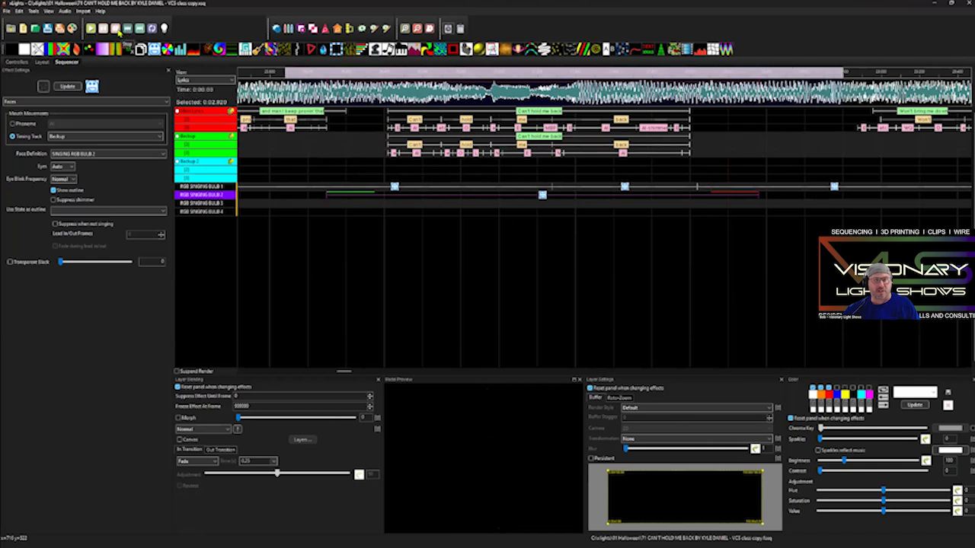
Step: Preview the RGB SINGING BULB 1 Faces effect again over the selected range and stop playback
{"action": "left_click", "coordinate": [395, 188]}
{"action": "left_click", "coordinate": [91, 29]}
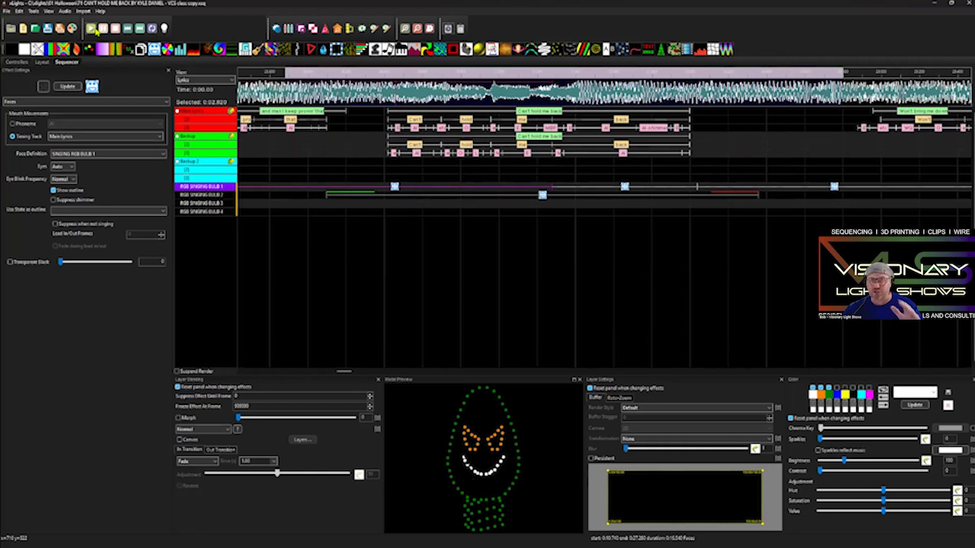
{"action": "left_click", "coordinate": [92, 29]}
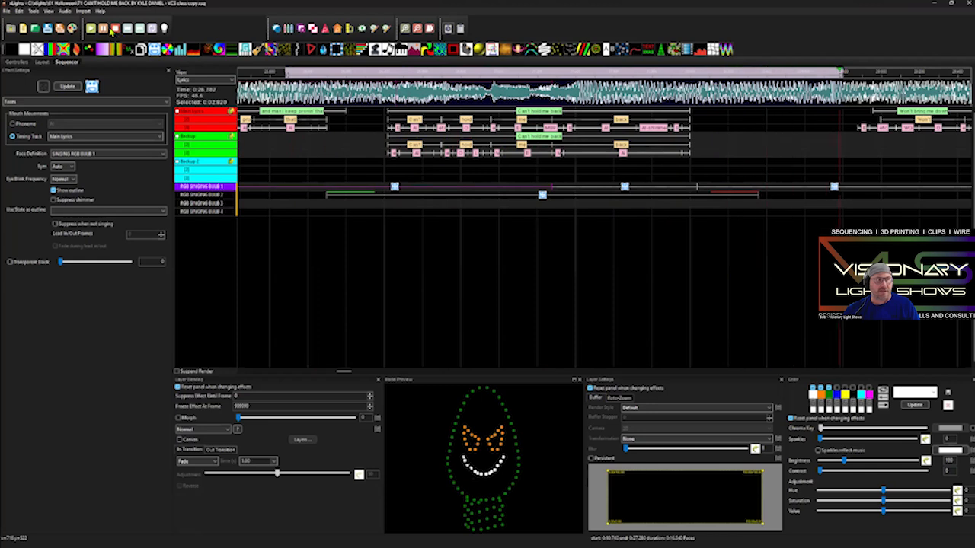
{"action": "left_click", "coordinate": [115, 28]}
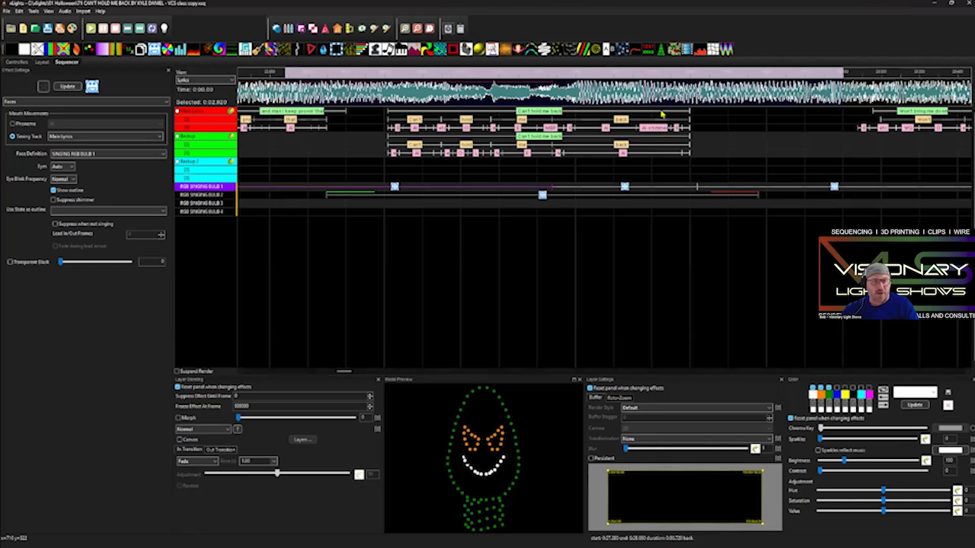
Step: Play the selected range at 1/2 speed, restore full playback speed and play it again
{"action": "left_click", "coordinate": [65, 11]}
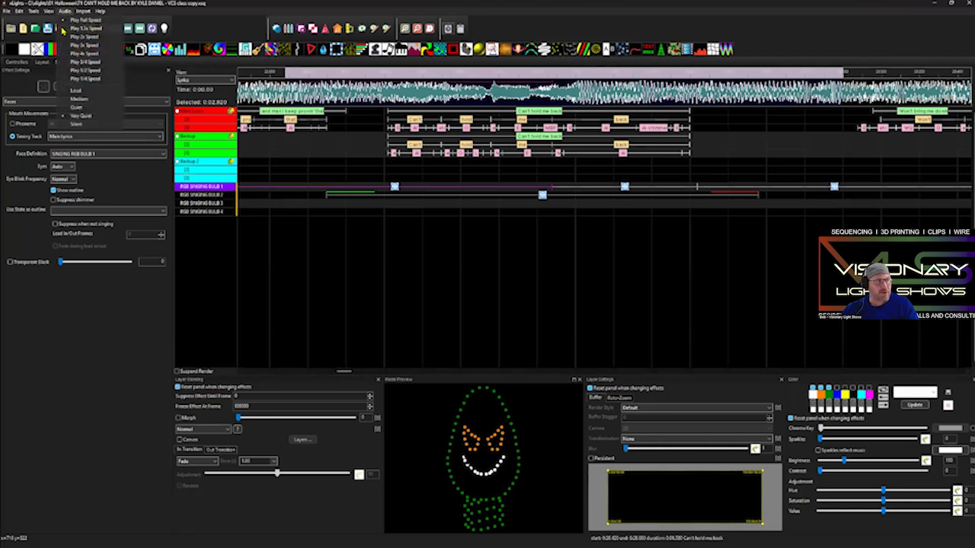
{"action": "left_click", "coordinate": [77, 72]}
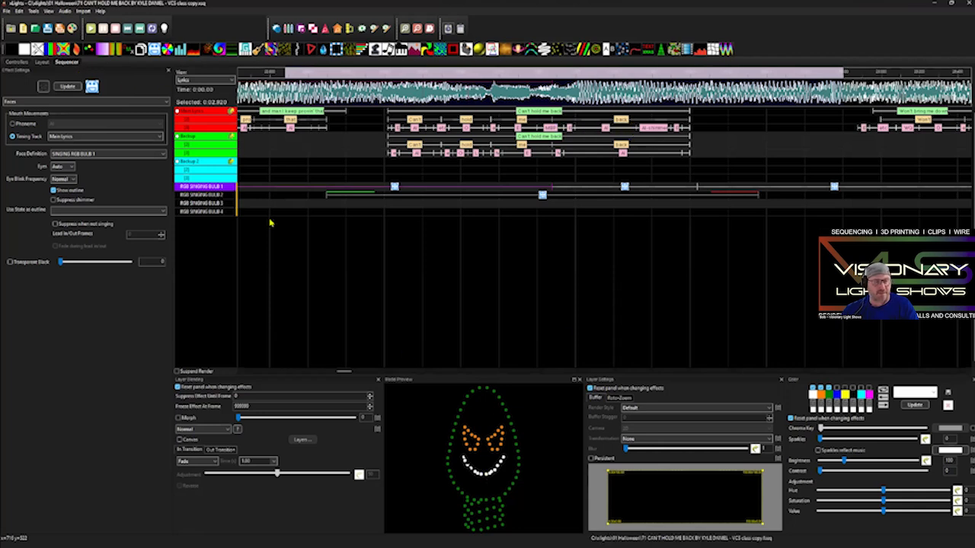
{"action": "left_click", "coordinate": [90, 29]}
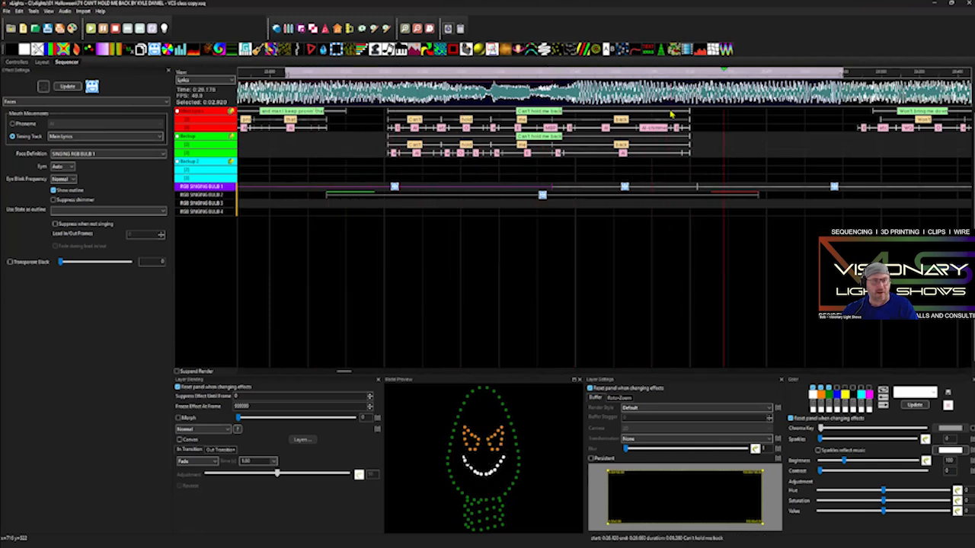
{"action": "left_click", "coordinate": [65, 11]}
{"action": "left_click", "coordinate": [67, 19]}
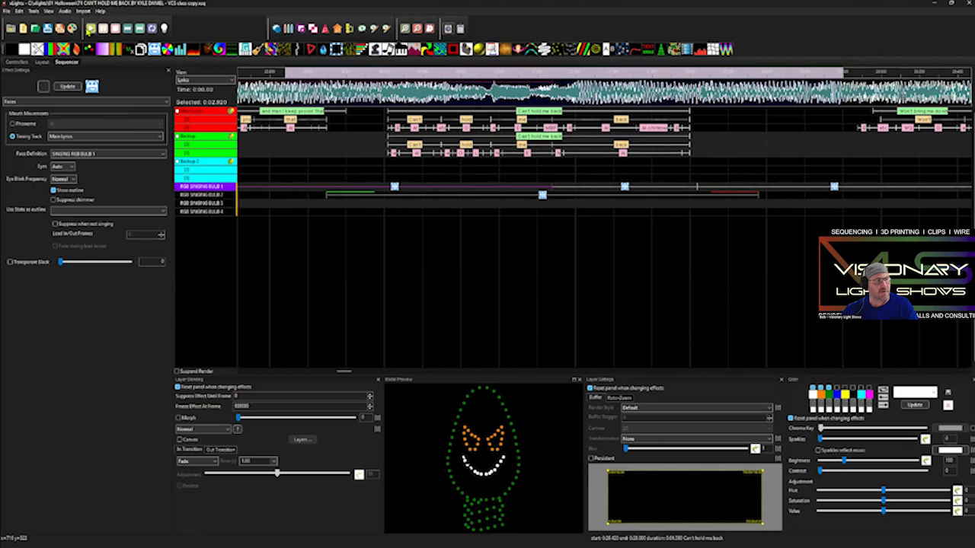
{"action": "left_click", "coordinate": [90, 28]}
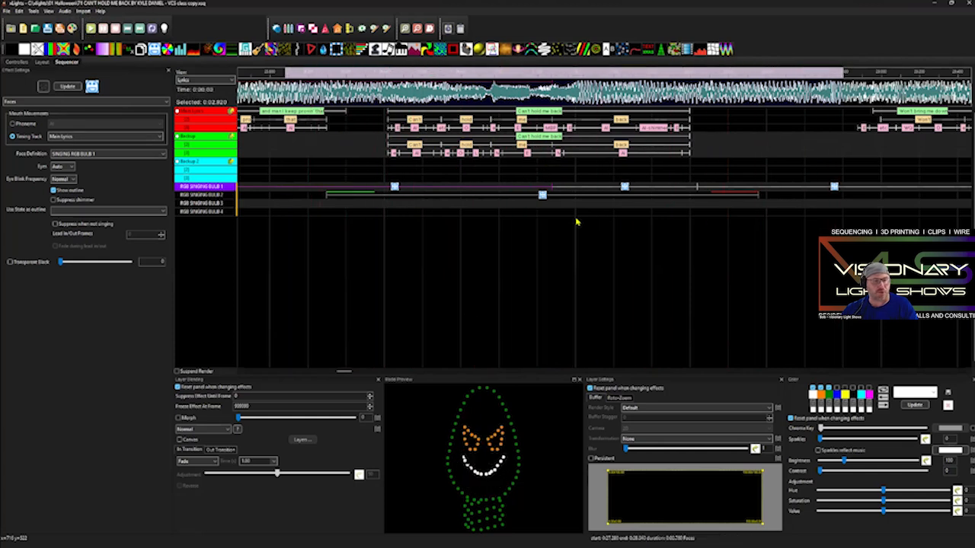
Step: Extend the last phoneme of "back" in the lead lyric track to the RGB SINGING BULB 2 effect's end, lengthen the preceding phoneme, and play the range
{"action": "left_click_drag", "start_coordinate": [691, 131], "coordinate": [758, 129]}
{"action": "left_click_drag", "start_coordinate": [682, 131], "coordinate": [721, 129]}
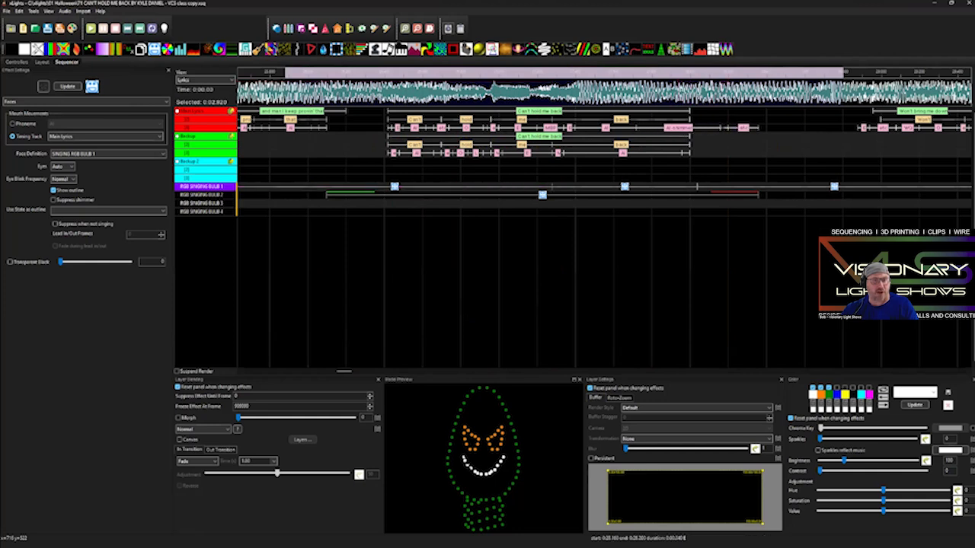
{"action": "left_click", "coordinate": [93, 29]}
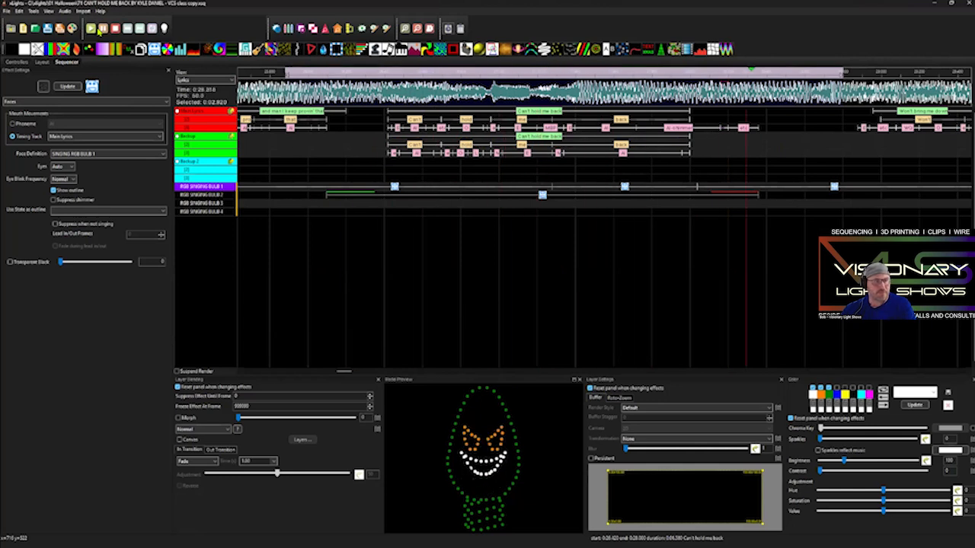
{"action": "left_click", "coordinate": [94, 29]}
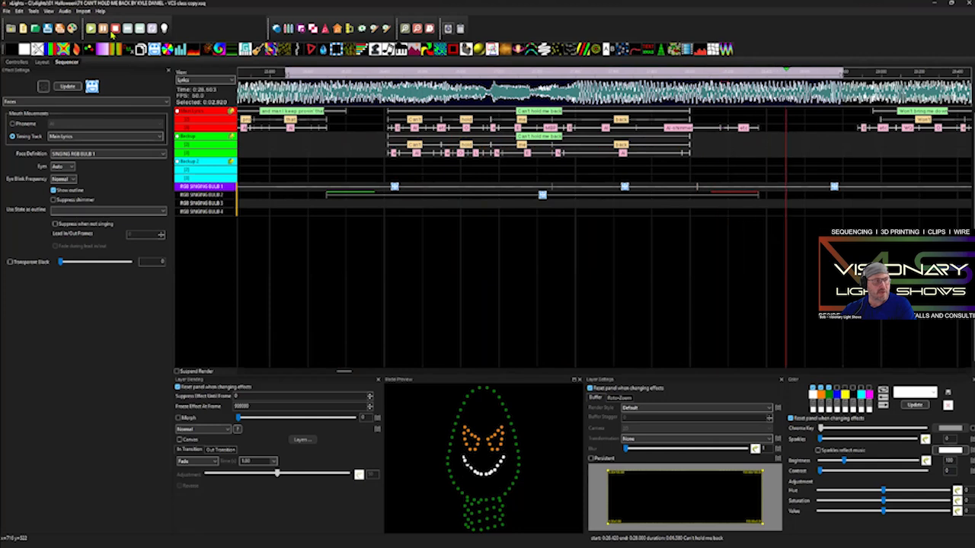
Step: Stop playback and check the label of the AI-shimmer phoneme in the lead lyric track, keeping it as is
{"action": "left_click", "coordinate": [115, 29]}
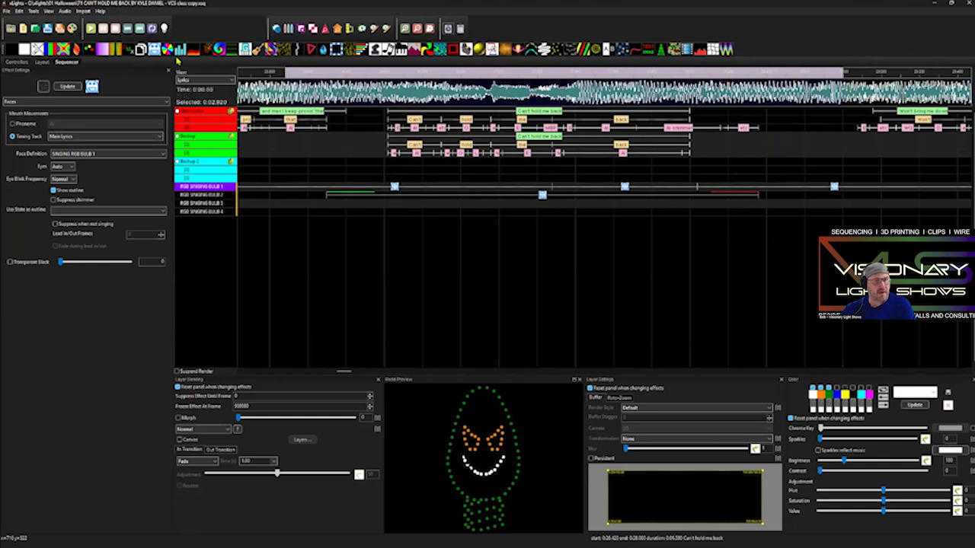
{"action": "double_click", "coordinate": [676, 135]}
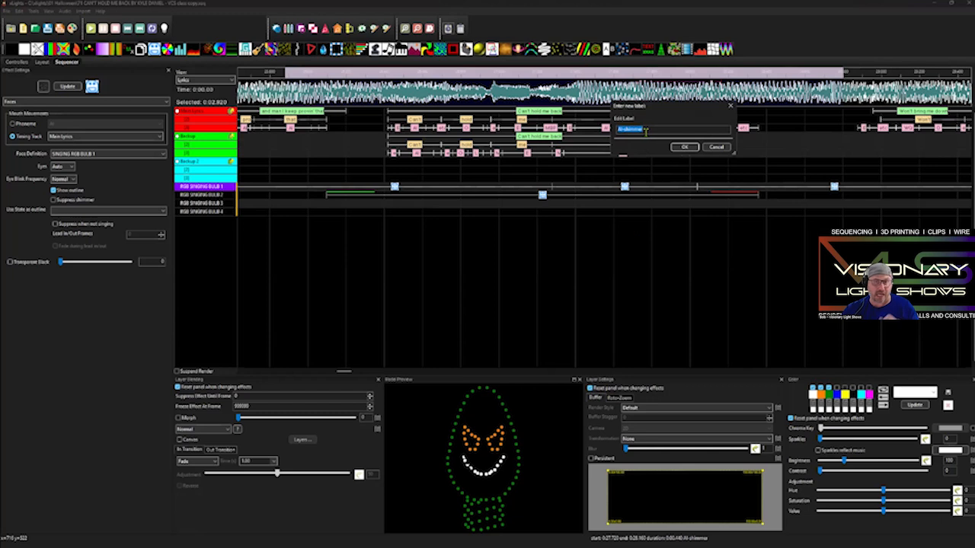
{"action": "left_click", "coordinate": [685, 148]}
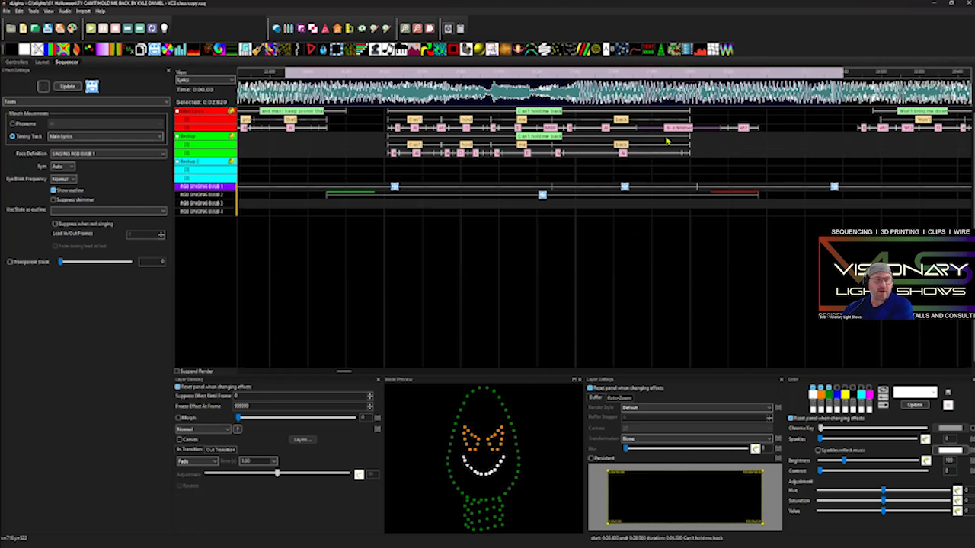
Step: Undo the latest phoneme timing edits for the word "back" in the lead and backup lyric tracks
{"action": "left_click", "coordinate": [638, 213]}
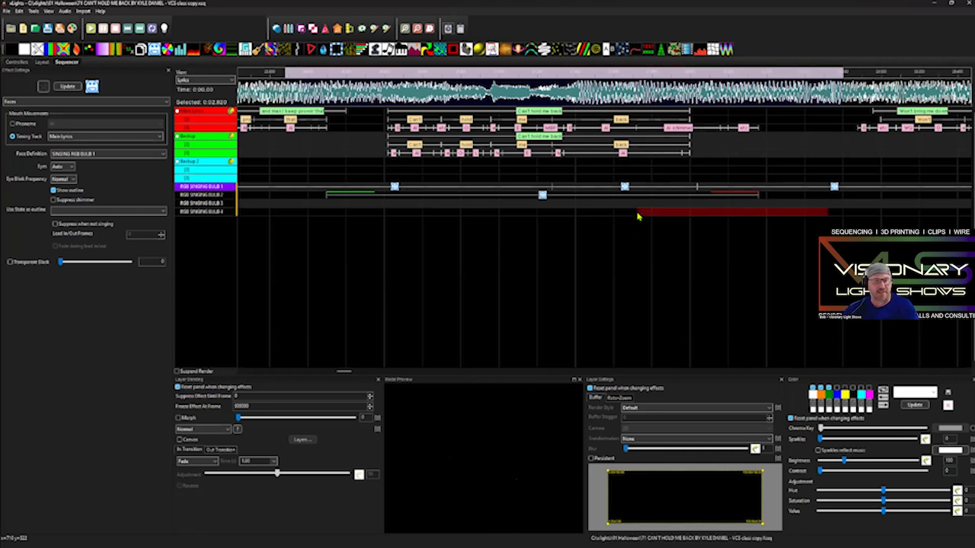
{"action": "scroll", "coordinate": [638, 217], "scroll_direction": "down", "scroll_amount": 1}
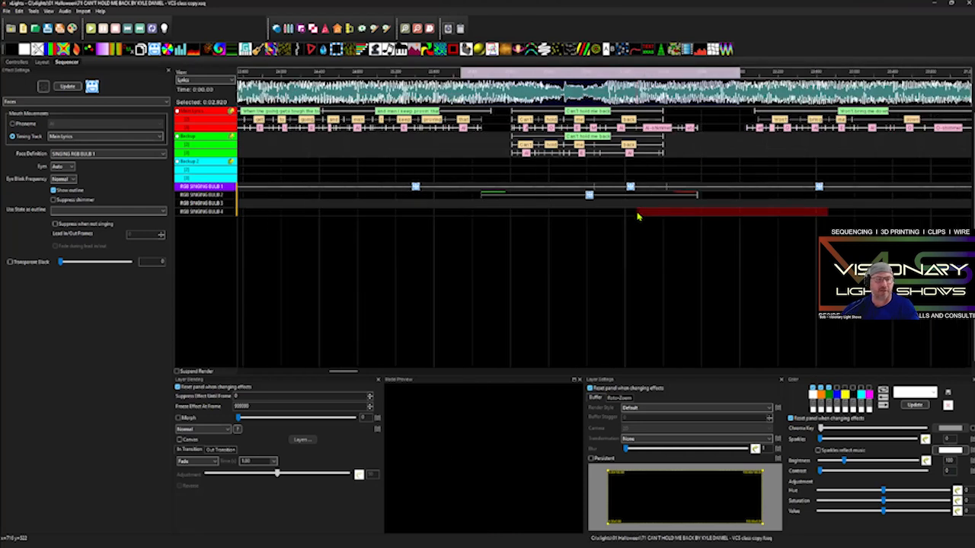
{"action": "left_click", "coordinate": [682, 126]}
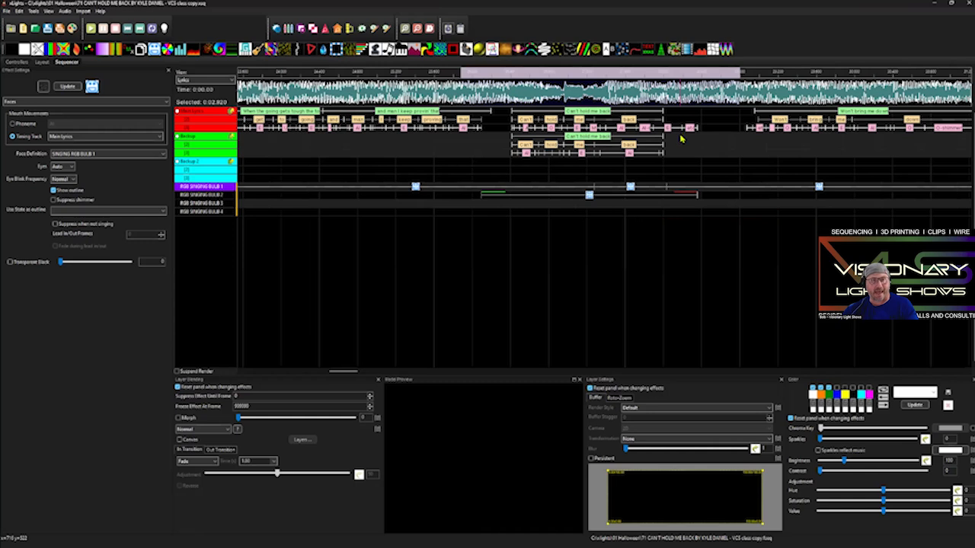
{"action": "key", "text": "ctrl+z"}
{"action": "key", "text": "Delete"}
{"action": "key", "text": "ctrl+z"}
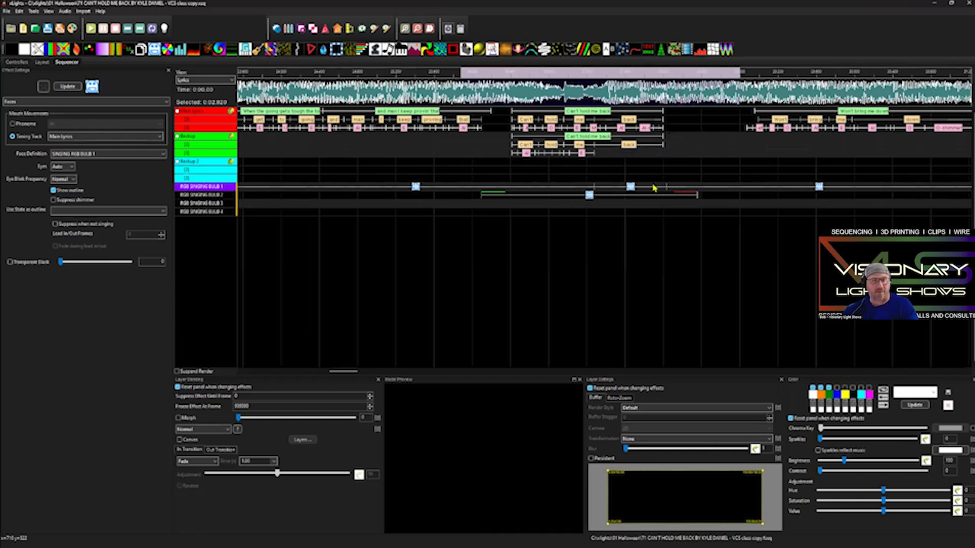
Step: Play the selected range with the closed-eyes Faces effect on RGB SINGING BULB 1 previewed, and stop playback
{"action": "left_click", "coordinate": [633, 193]}
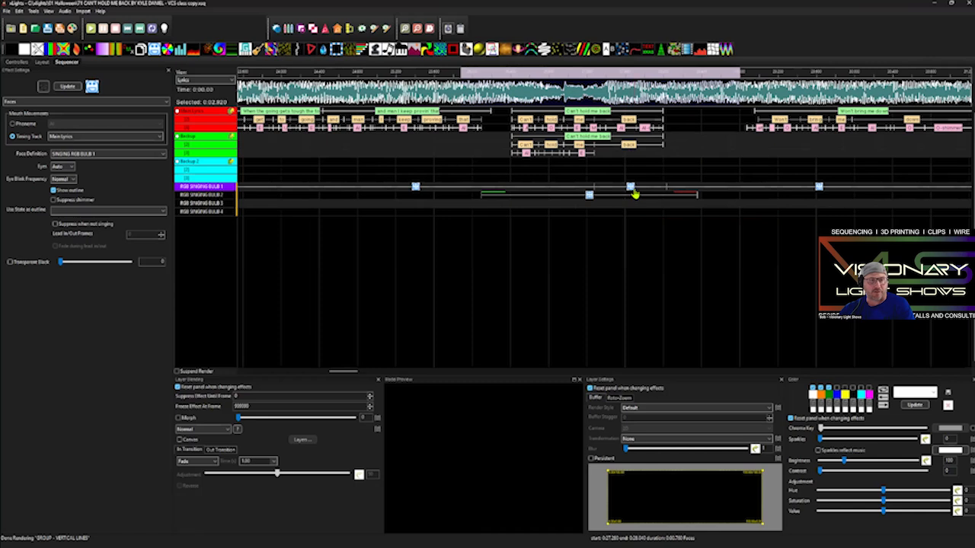
{"action": "left_click", "coordinate": [631, 188]}
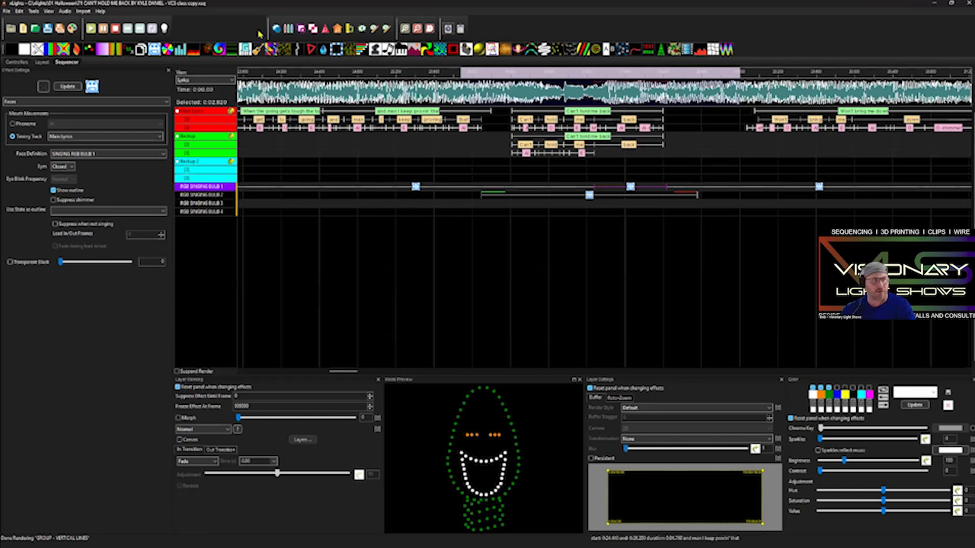
{"action": "left_click", "coordinate": [92, 29]}
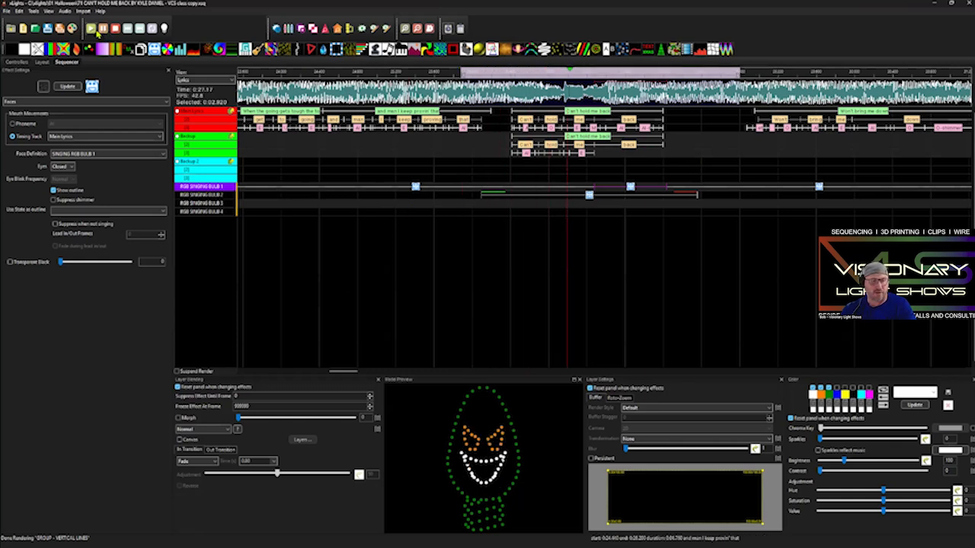
{"action": "left_click", "coordinate": [117, 30]}
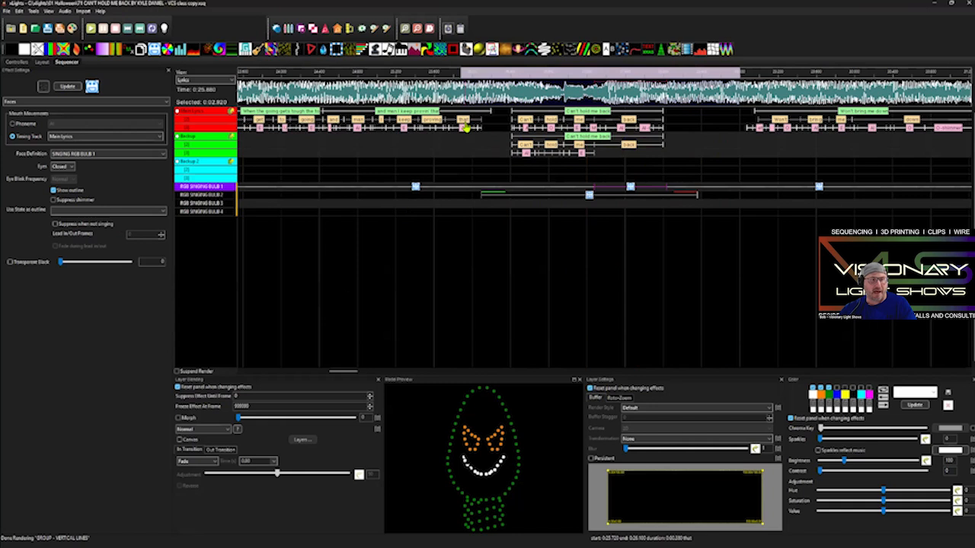
{"action": "right_click", "coordinate": [466, 127]}
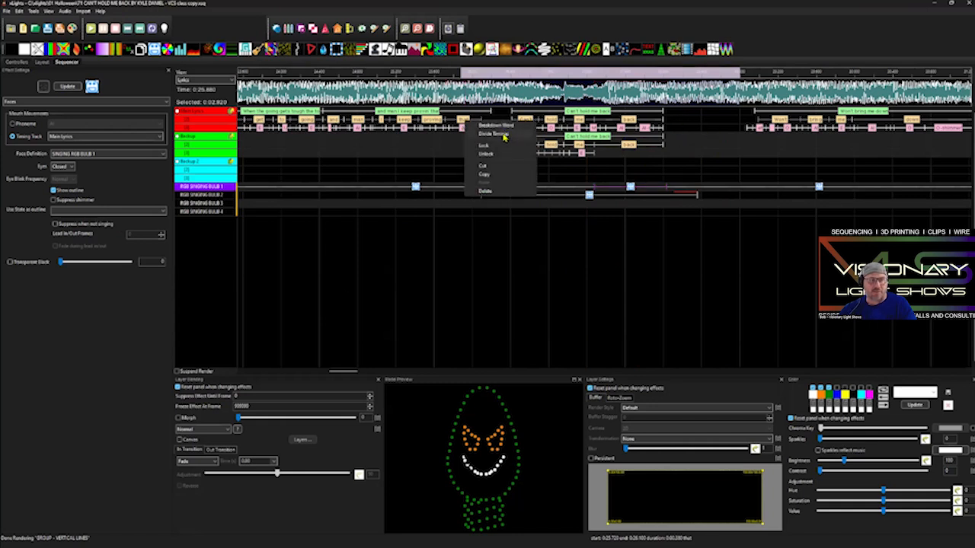
{"action": "left_click", "coordinate": [444, 159]}
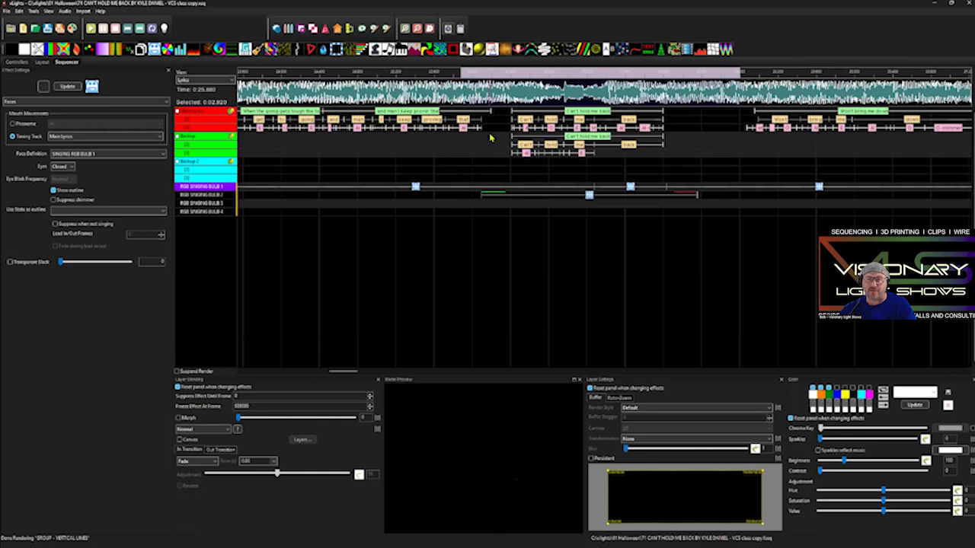
{"action": "right_click", "coordinate": [463, 124]}
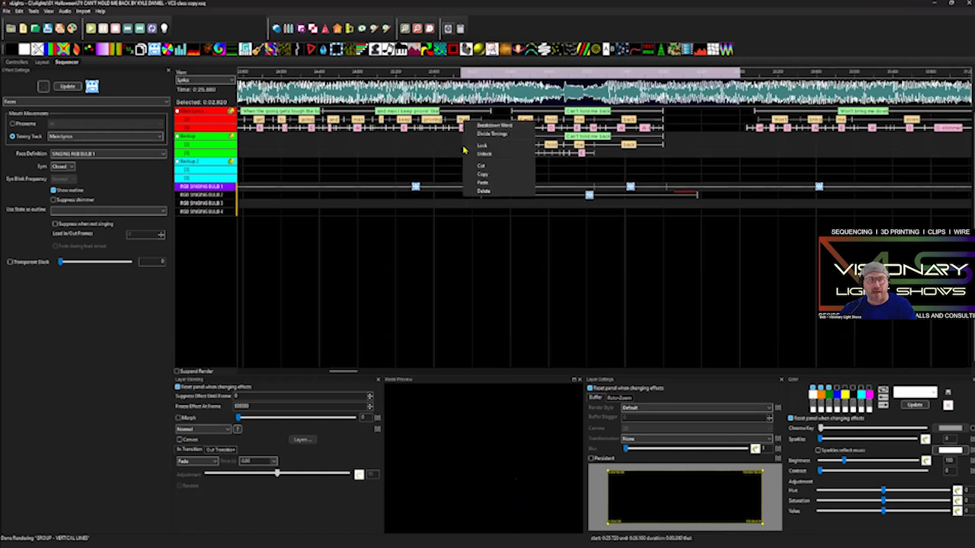
{"action": "left_click", "coordinate": [451, 150]}
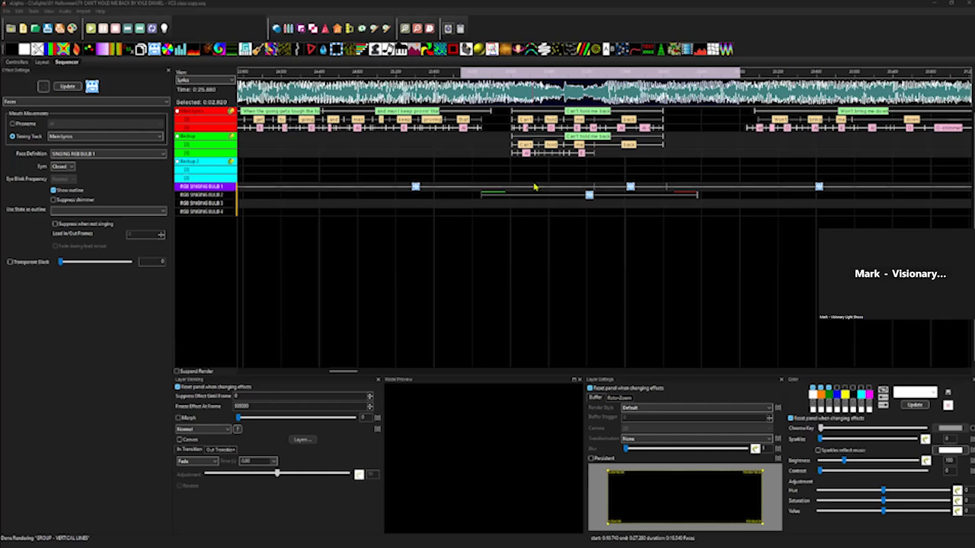
{"action": "scroll", "coordinate": [545, 173], "scroll_direction": "up", "scroll_amount": 2}
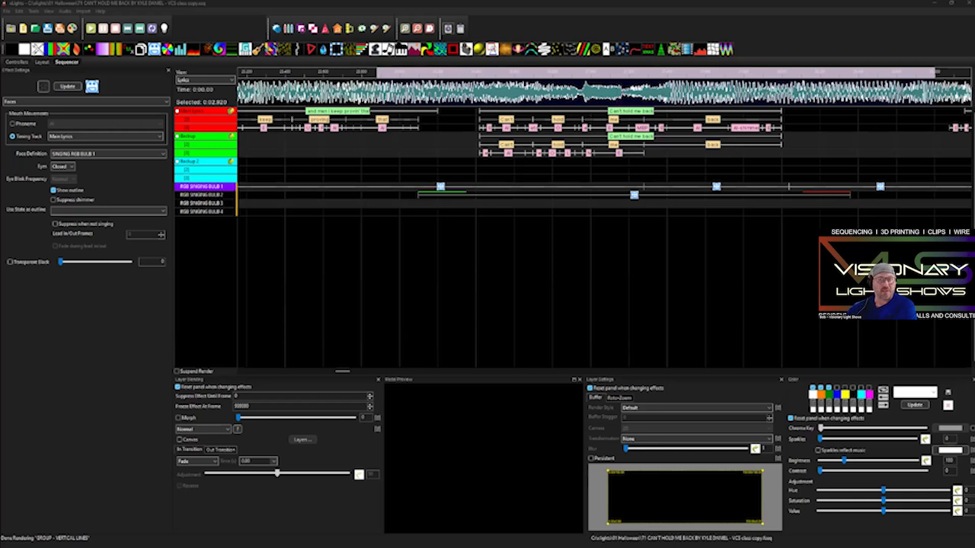
Step: Switch to the browser, examine the "Mouth Animation" phoneme chart, and return to xLights
{"action": "key", "text": "alt+Tab"}
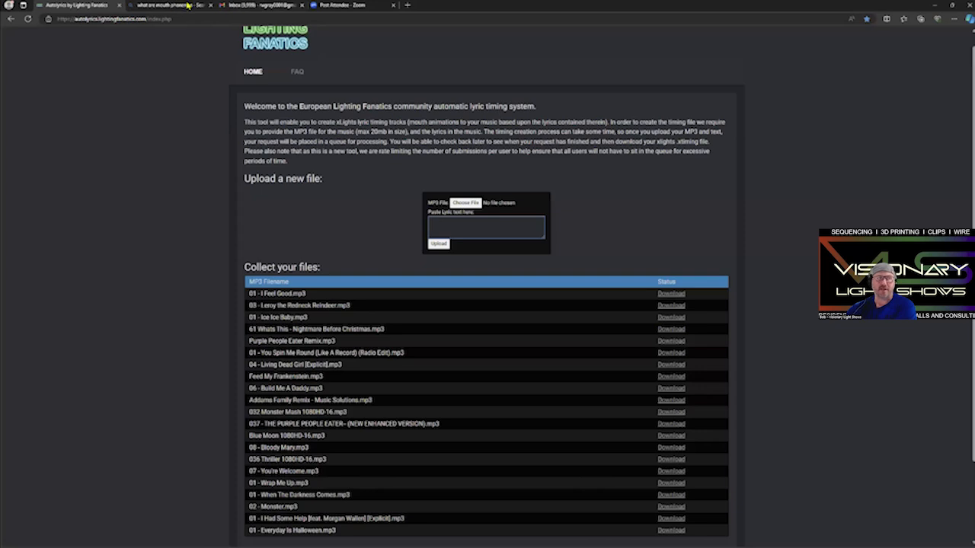
{"action": "mouse_move", "coordinate": [177, 7]}
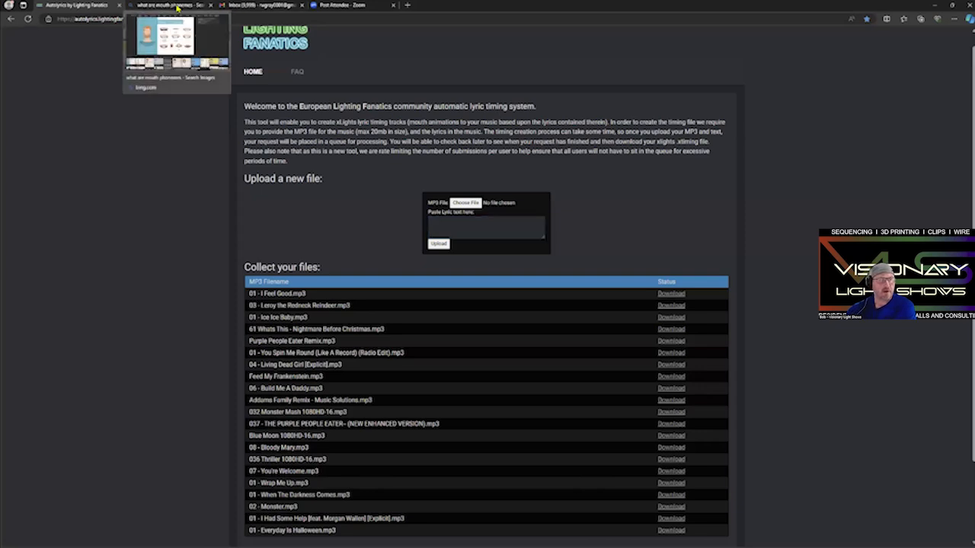
{"action": "left_click", "coordinate": [177, 7]}
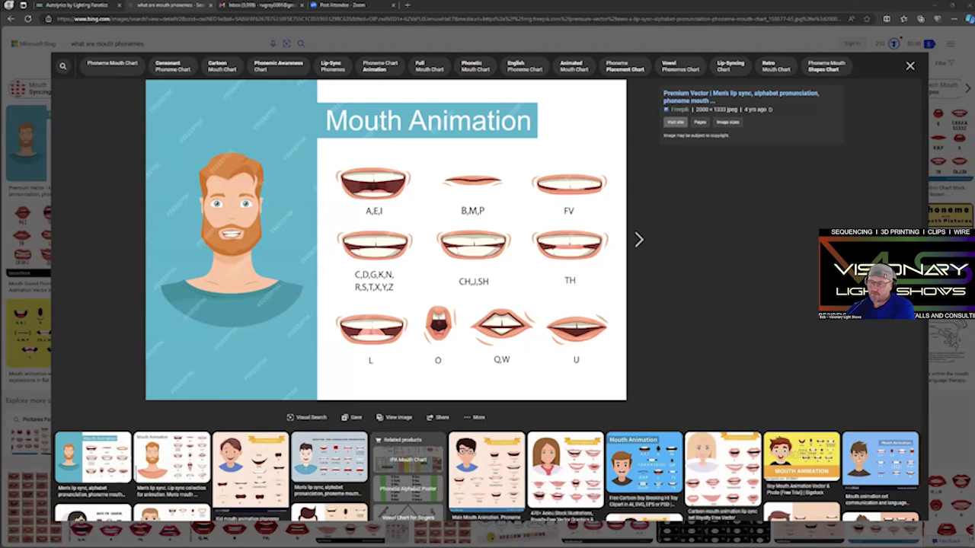
{"action": "key", "text": "alt+Tab"}
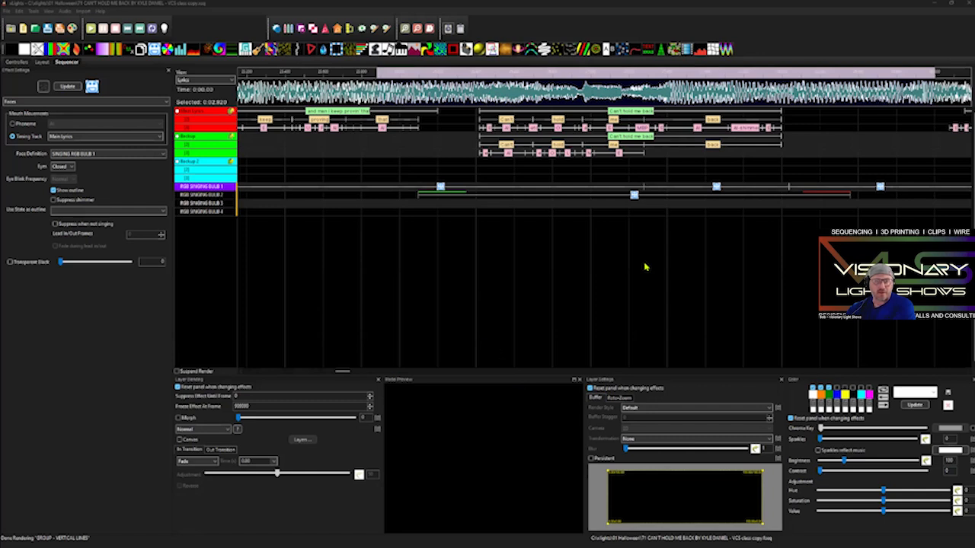
Step: Preview the RGB SINGING BULB 2 Faces effect, and bring up RGB SINGING BULB 1 in the model layout
{"action": "left_click", "coordinate": [635, 196]}
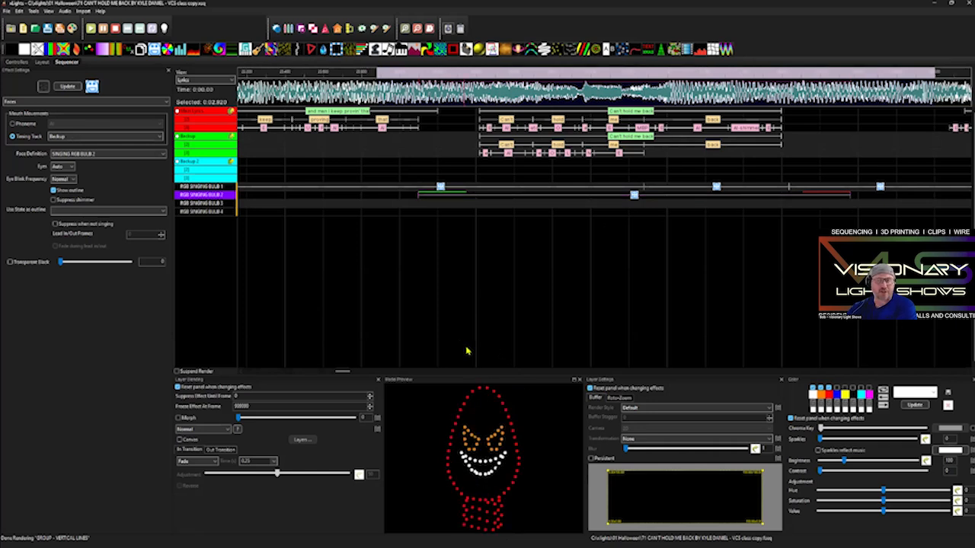
{"action": "left_click", "coordinate": [41, 62]}
{"action": "left_click", "coordinate": [487, 266]}
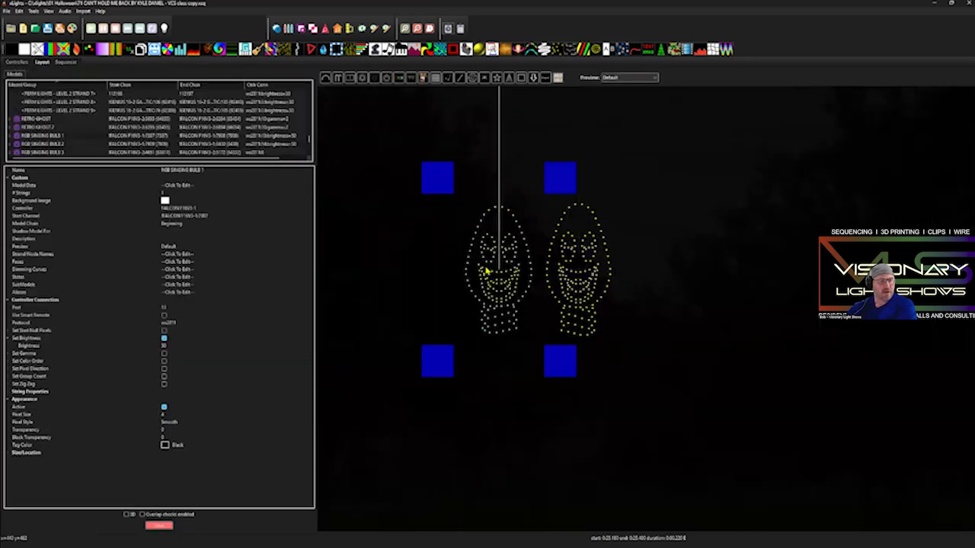
{"action": "scroll", "coordinate": [491, 264], "scroll_direction": "up", "scroll_amount": 5}
{"action": "scroll", "coordinate": [472, 278], "scroll_direction": "down", "scroll_amount": 2}
{"action": "scroll", "coordinate": [461, 281], "scroll_direction": "up", "scroll_amount": 4}
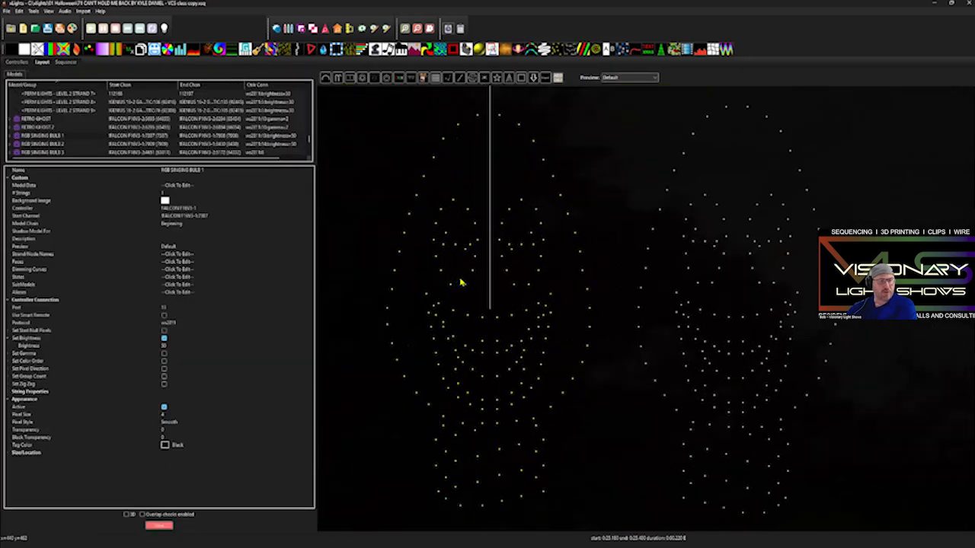
{"action": "scroll", "coordinate": [457, 247], "scroll_direction": "up", "scroll_amount": 2}
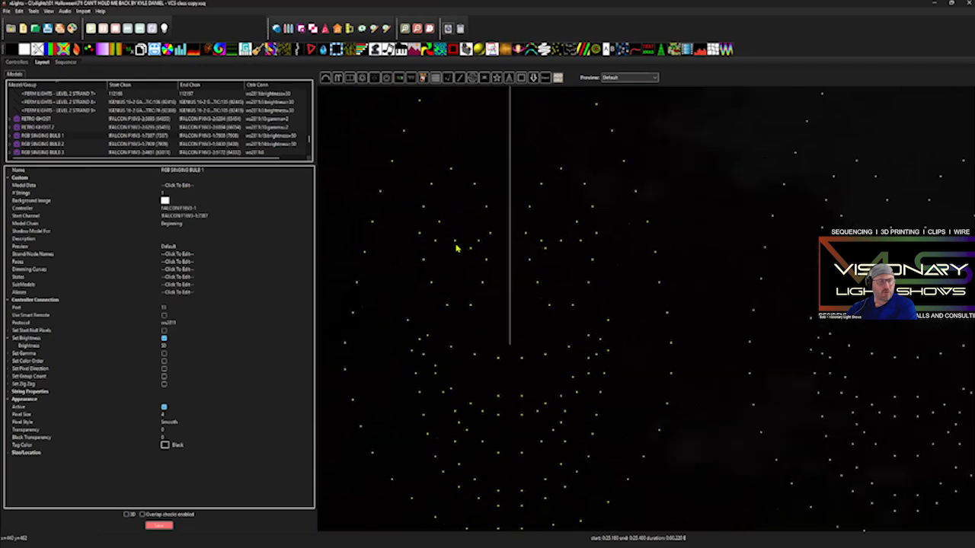
{"action": "scroll", "coordinate": [468, 259], "scroll_direction": "down", "scroll_amount": 1}
Step: Set the pixel size of RGB SINGING BULB 1 to 12 and preview its Faces effect in the sequencer
{"action": "left_click", "coordinate": [165, 415]}
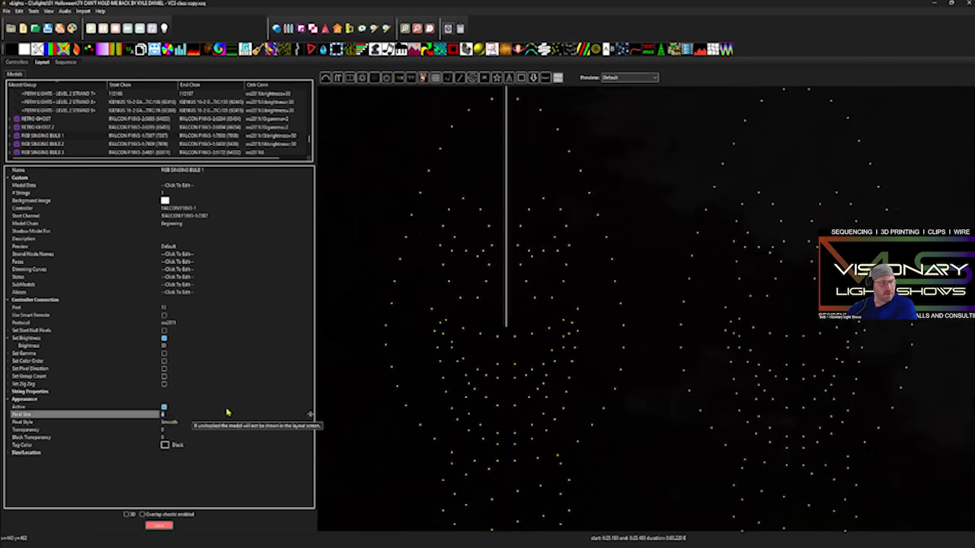
{"action": "left_click", "coordinate": [312, 415]}
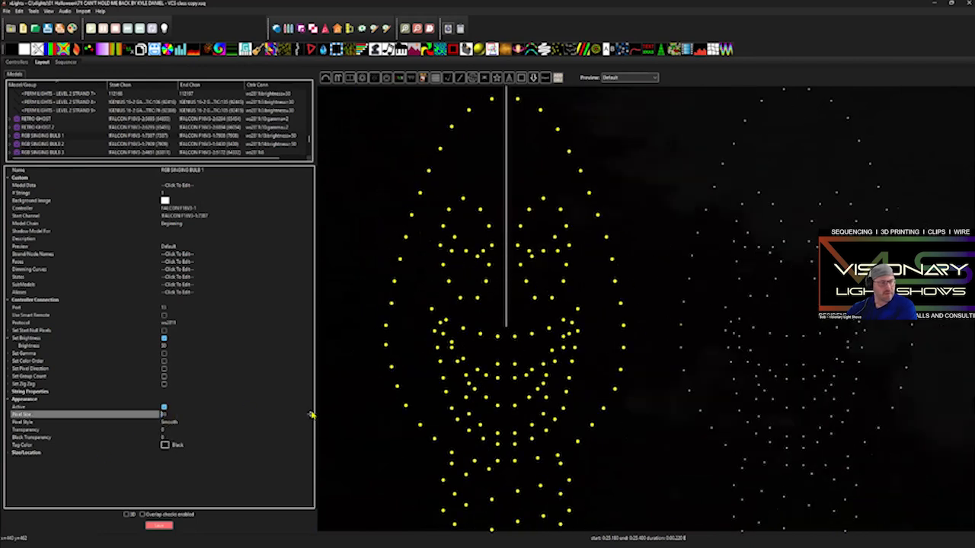
{"action": "scroll", "coordinate": [533, 227], "scroll_direction": "down", "scroll_amount": 2}
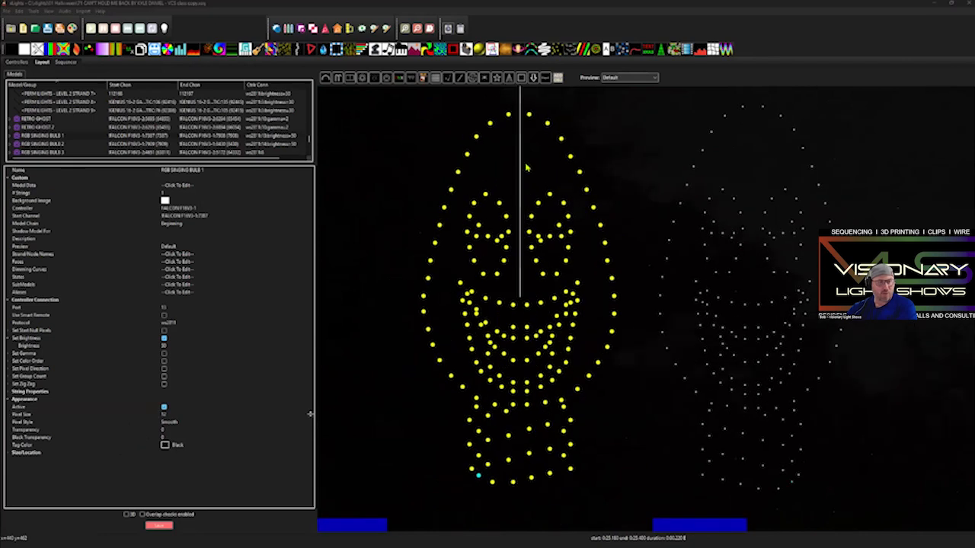
{"action": "scroll", "coordinate": [525, 164], "scroll_direction": "up", "scroll_amount": 3}
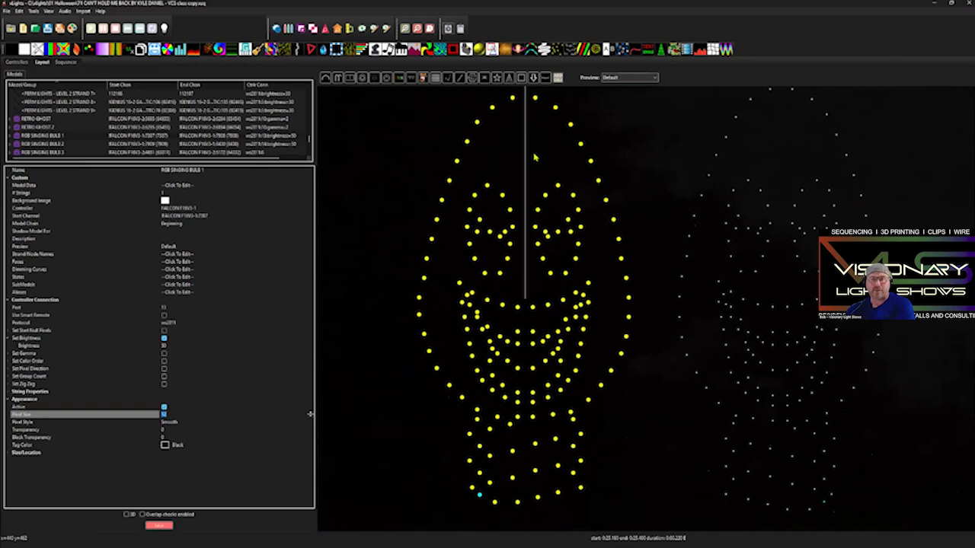
{"action": "scroll", "coordinate": [484, 259], "scroll_direction": "up", "scroll_amount": 2}
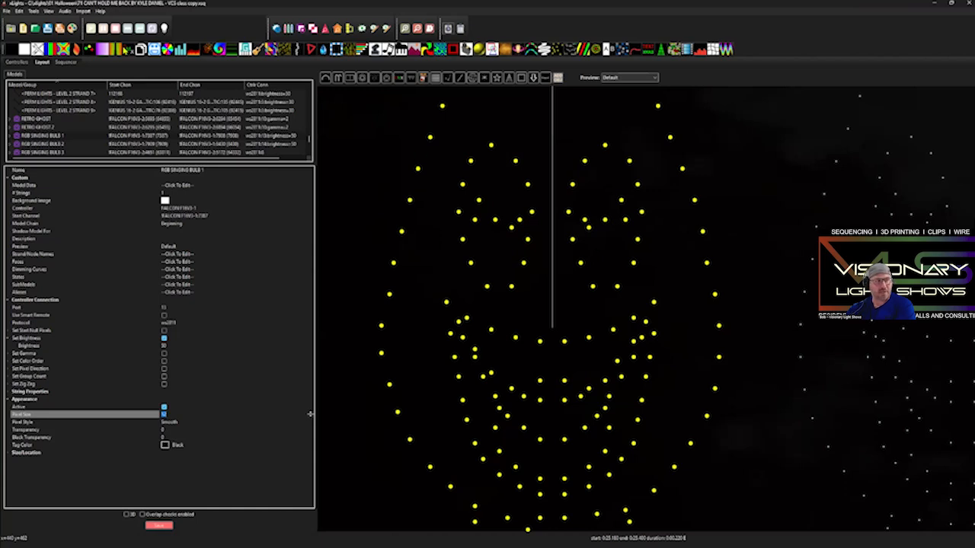
{"action": "left_click", "coordinate": [69, 65]}
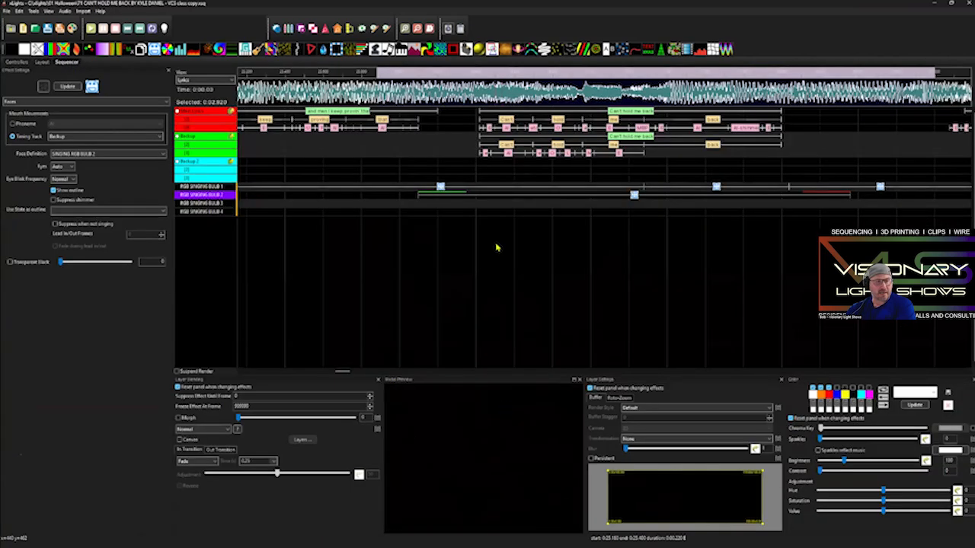
{"action": "left_click", "coordinate": [444, 192]}
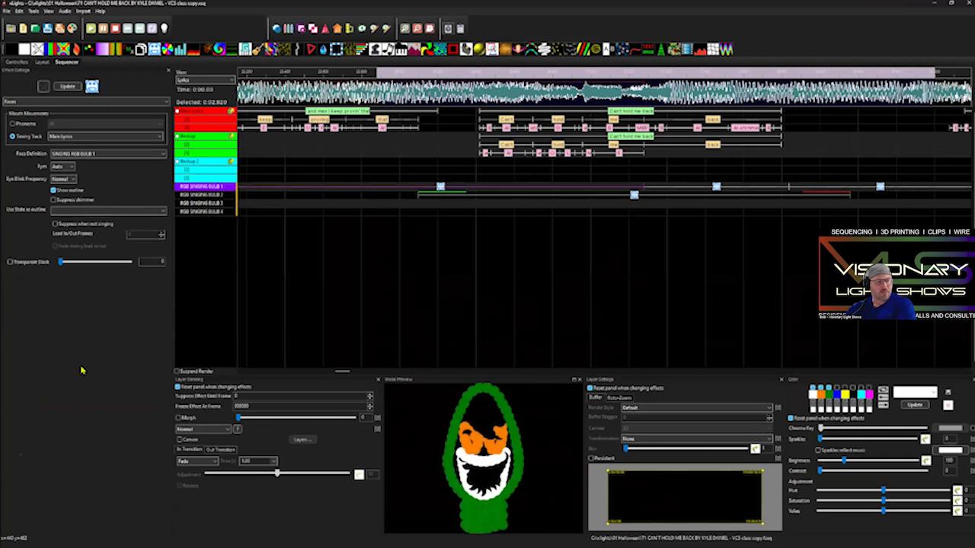
Step: Set the pixel size of RGB SINGING BULB 1 to 5 in the layout and return to the sequencer
{"action": "left_click", "coordinate": [42, 63]}
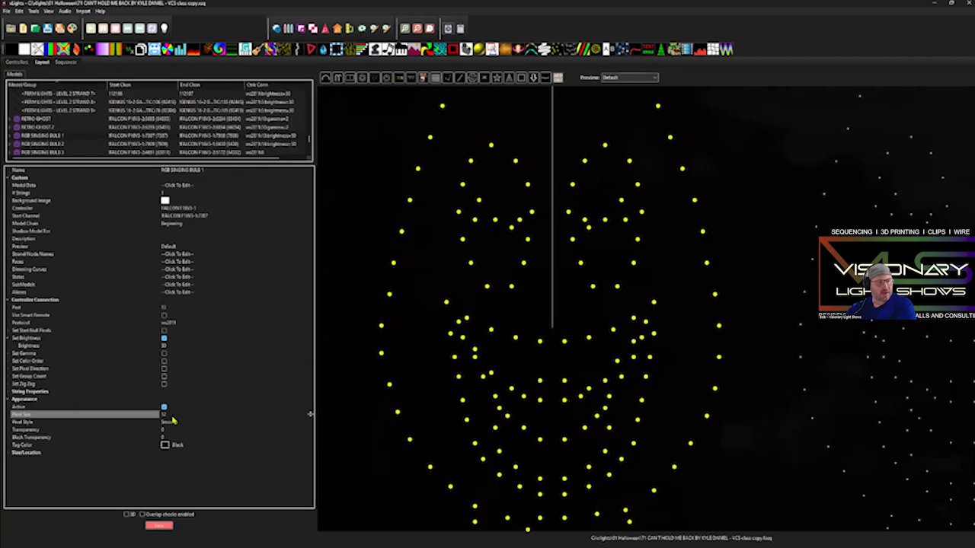
{"action": "key", "text": "BackSpace"}
{"action": "key", "text": "BackSpace"}
{"action": "type", "text": "5"}
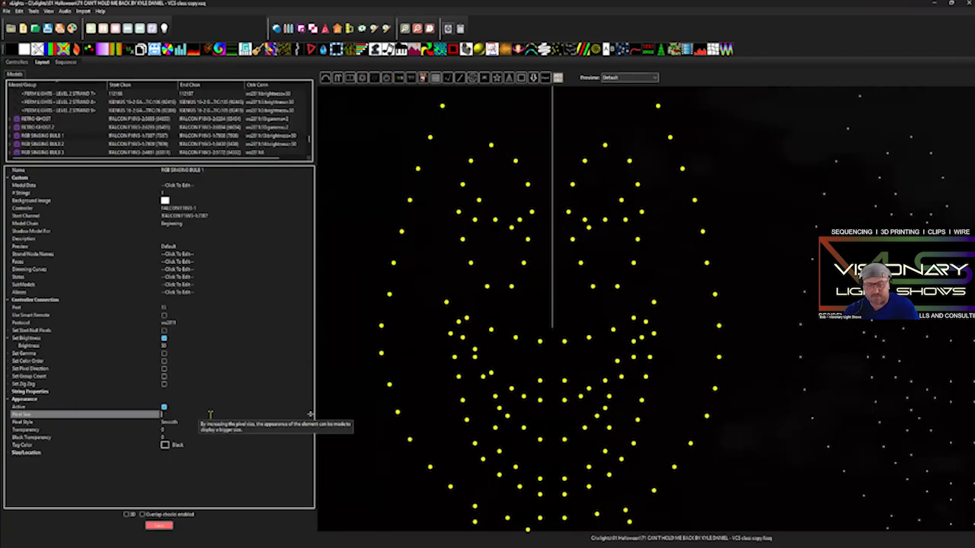
{"action": "key", "text": "Return"}
{"action": "left_click", "coordinate": [74, 64]}
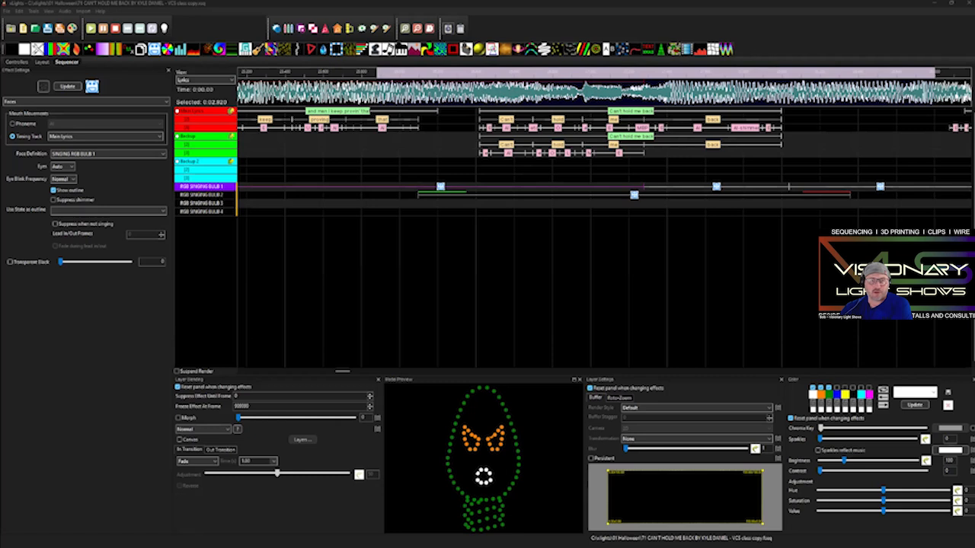
Step: Switch to Notepad, compare the line-by-line Monster by Skillet lyrics with the single-paragraph version, and return to the xLights sequence containing those lyrics
{"action": "key", "text": "alt+Tab"}
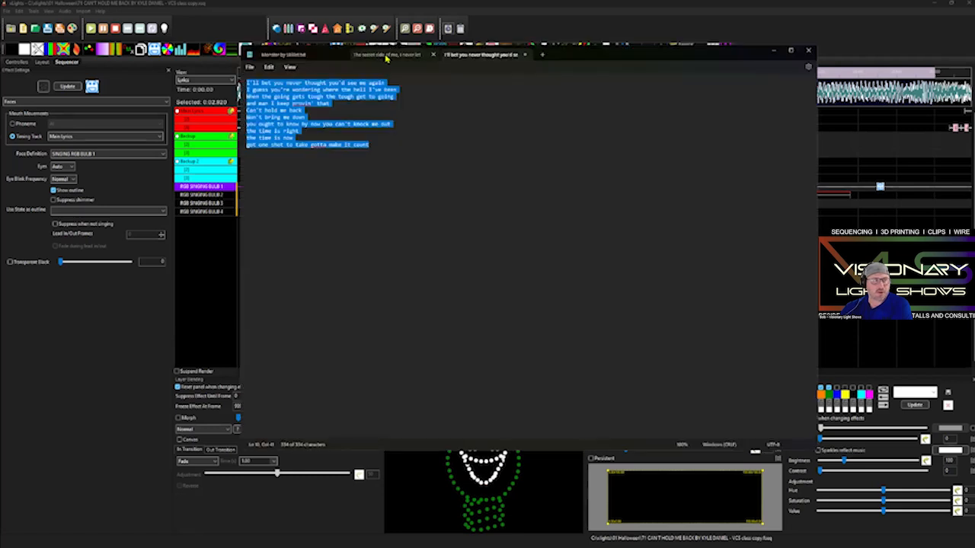
{"action": "left_click", "coordinate": [384, 57]}
{"action": "left_click", "coordinate": [291, 57]}
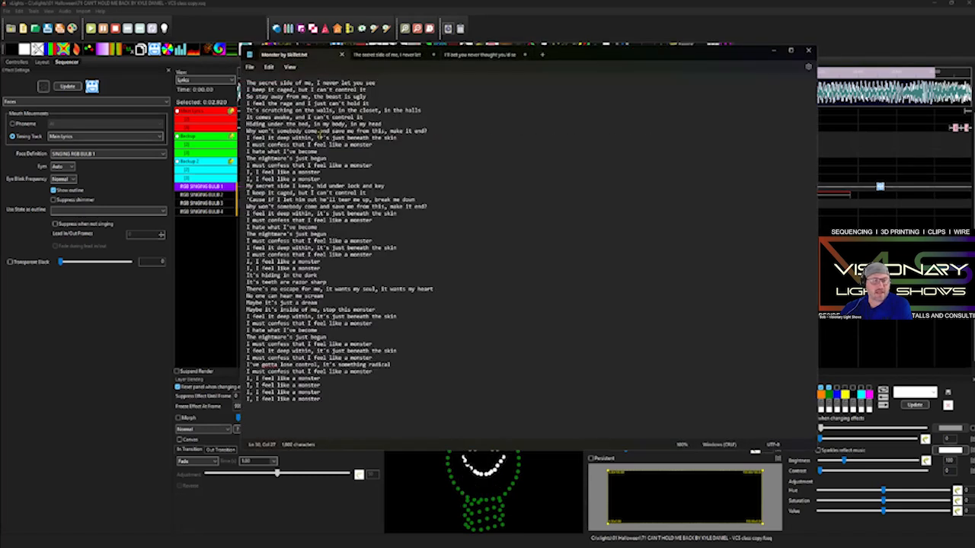
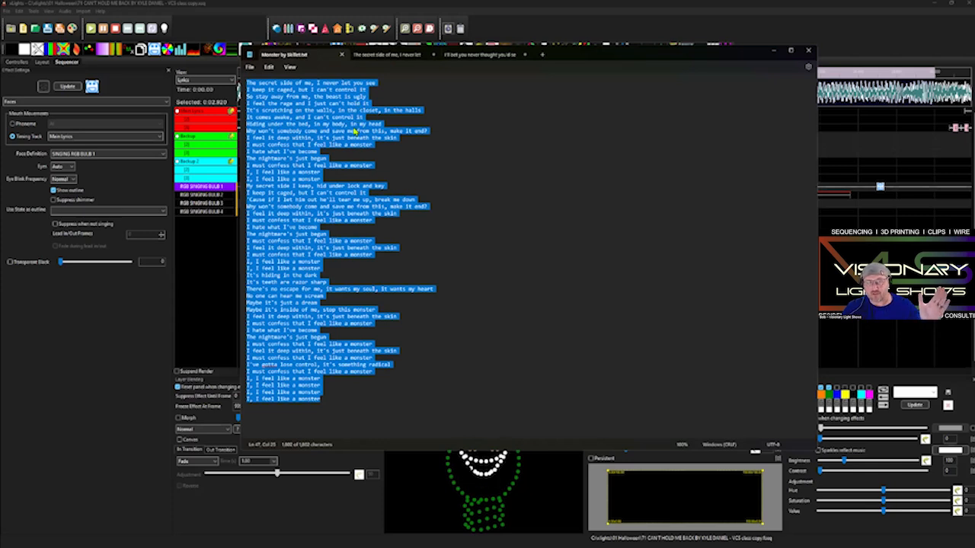
{"action": "left_click", "coordinate": [395, 59]}
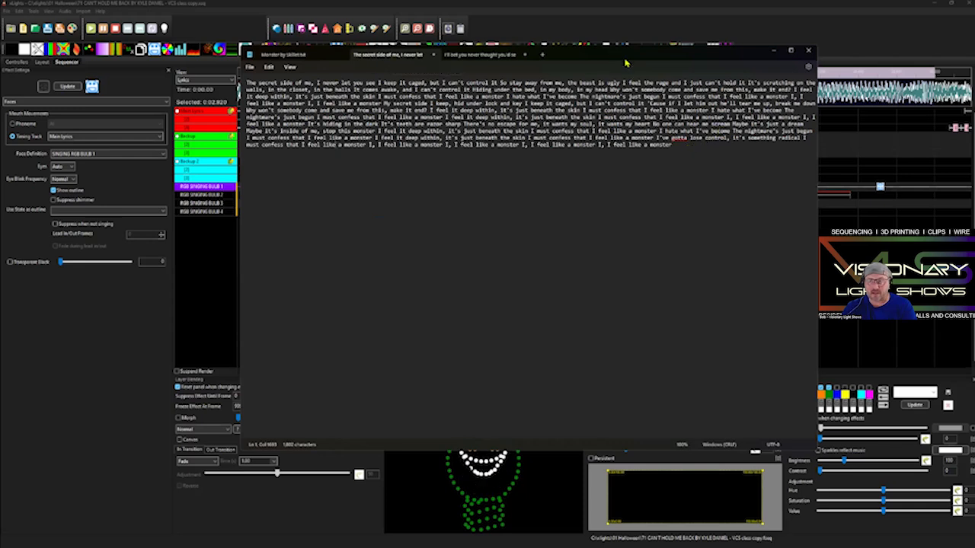
{"action": "left_click_drag", "start_coordinate": [626, 60], "coordinate": [974, 60]}
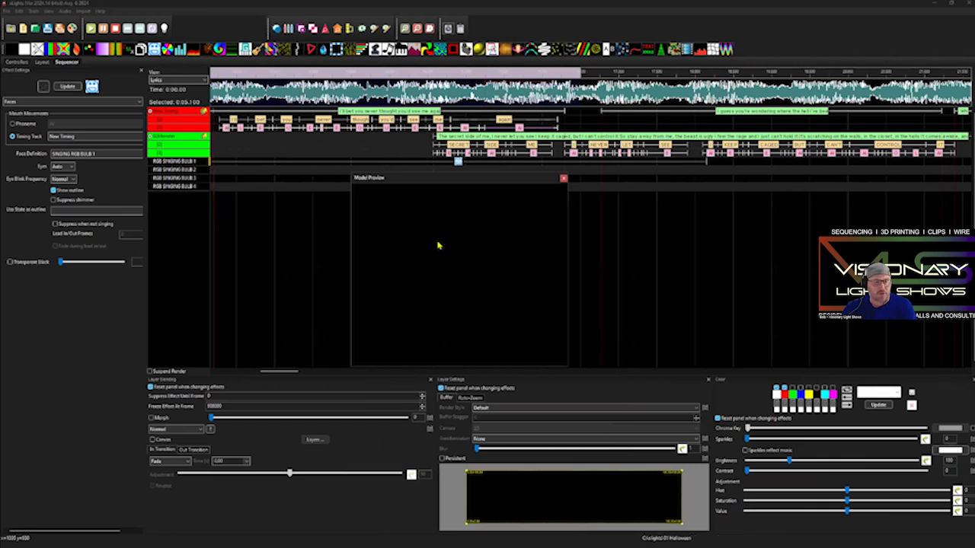
{"action": "left_click_drag", "start_coordinate": [450, 184], "coordinate": [461, 203]}
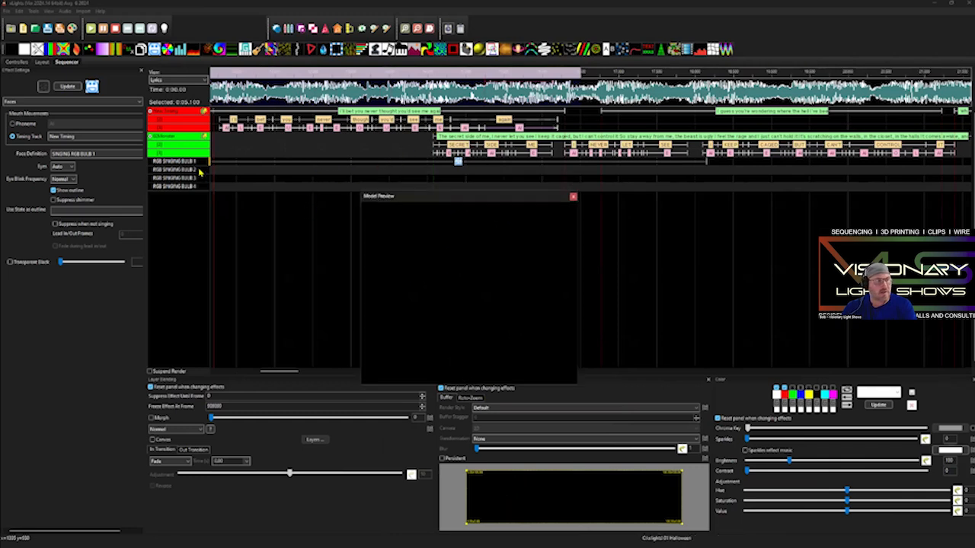
Step: Add a new timing track with the Empty interval below the existing lyric tracks
{"action": "right_click", "coordinate": [196, 159]}
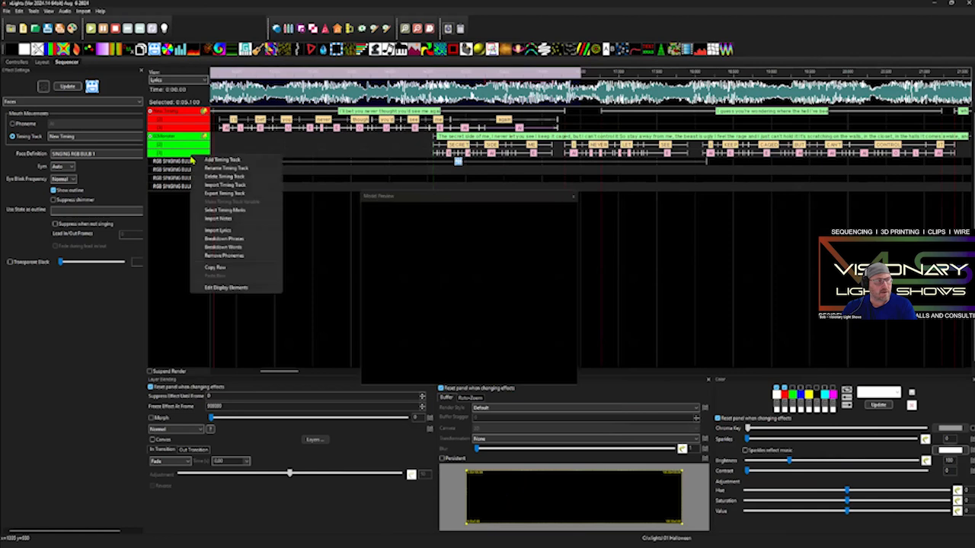
{"action": "left_click", "coordinate": [205, 163]}
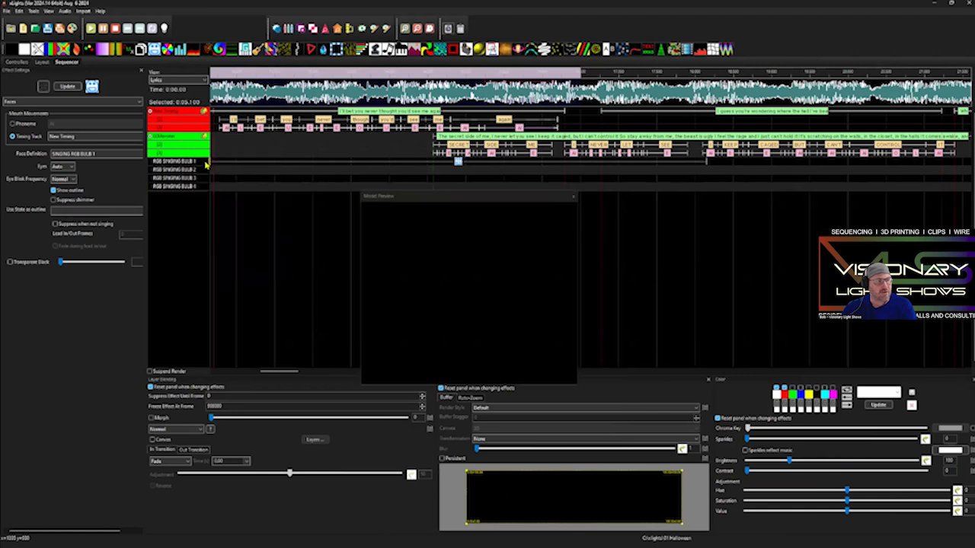
{"action": "left_click", "coordinate": [193, 176]}
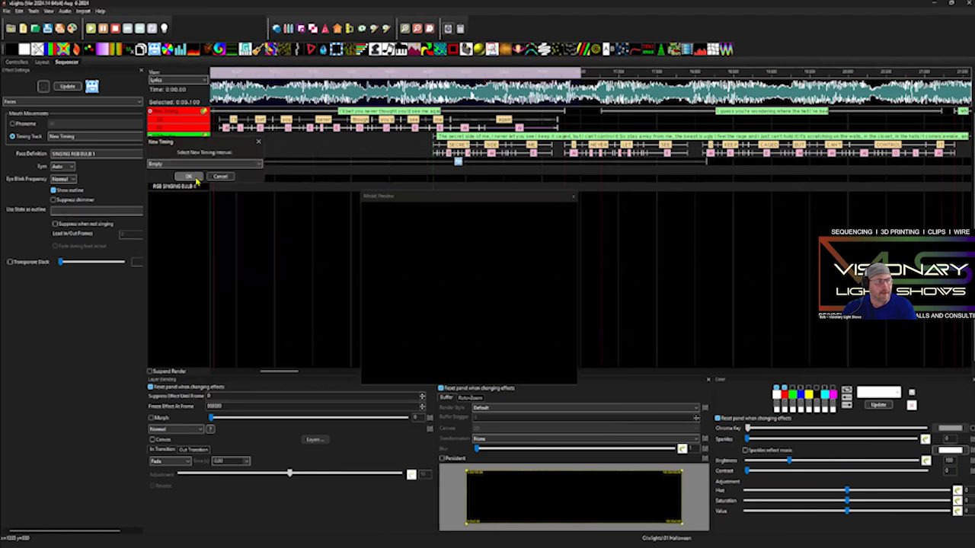
{"action": "left_click", "coordinate": [202, 195]}
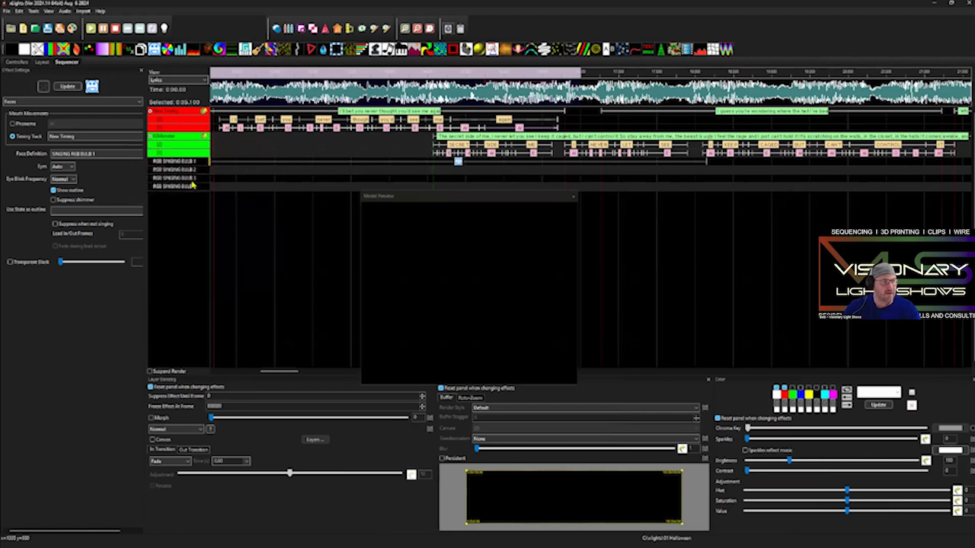
{"action": "key", "text": "Down"}
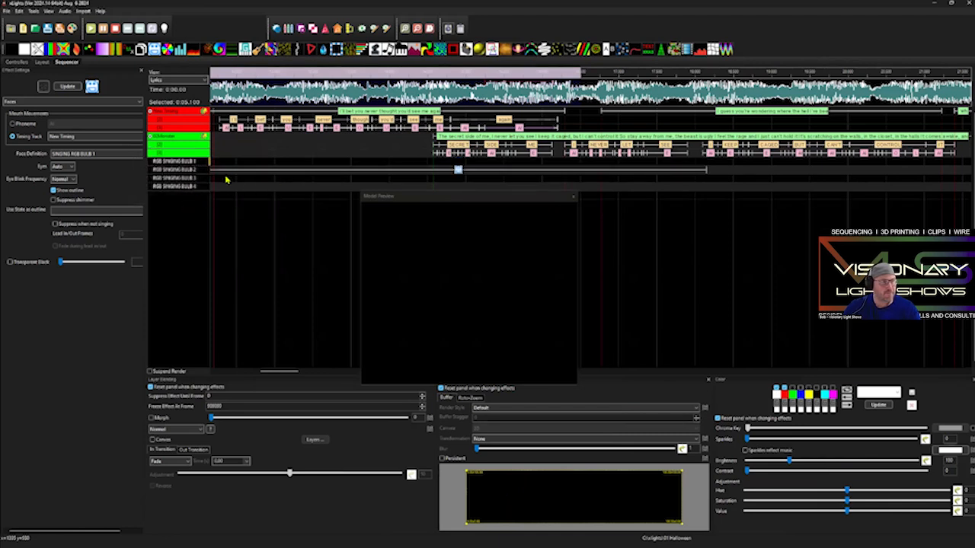
{"action": "right_click", "coordinate": [189, 164]}
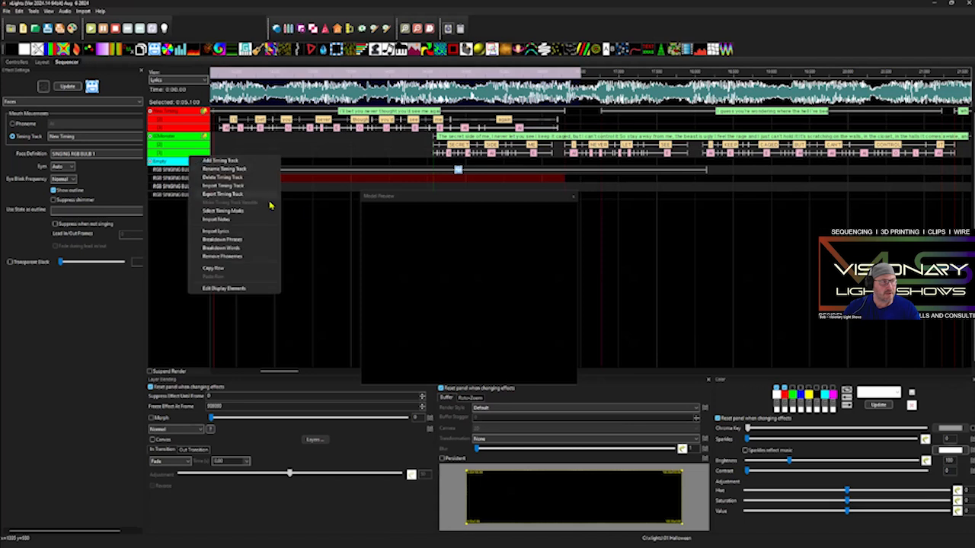
{"action": "left_click", "coordinate": [314, 213]}
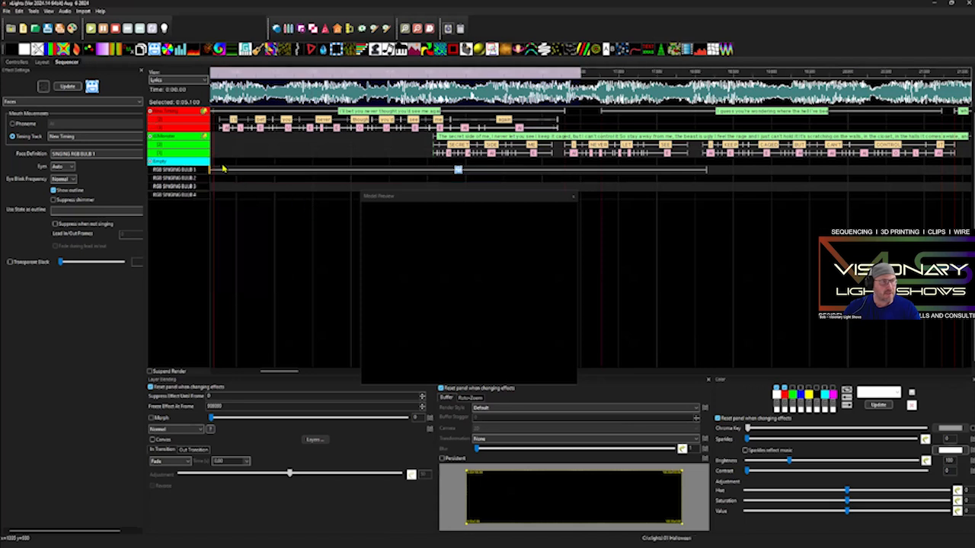
Step: Create one timing segment on the Empty track spanning nearly the whole song, from about 0:01.2 to 3:17.3
{"action": "scroll", "coordinate": [226, 168], "scroll_direction": "right", "scroll_amount": 5}
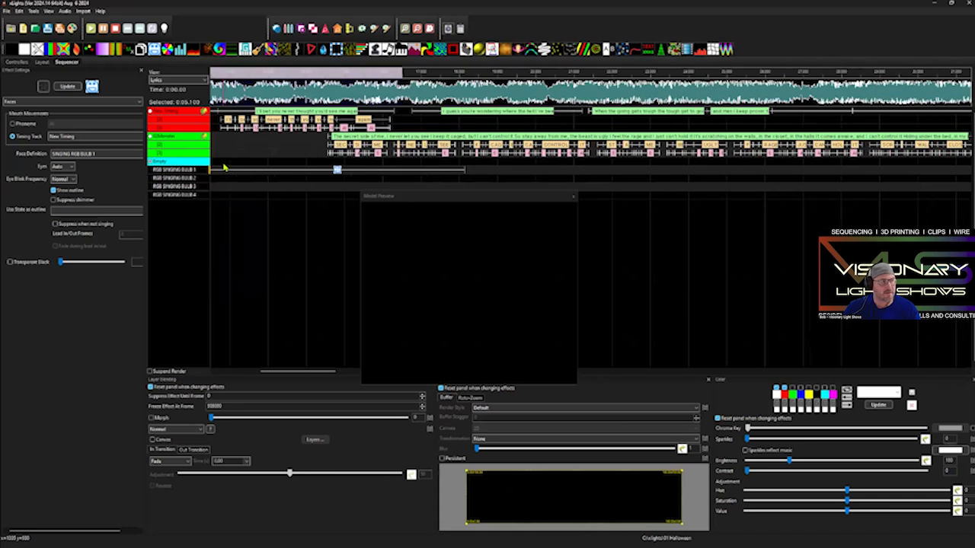
{"action": "scroll", "coordinate": [223, 169], "scroll_direction": "down", "scroll_amount": 3}
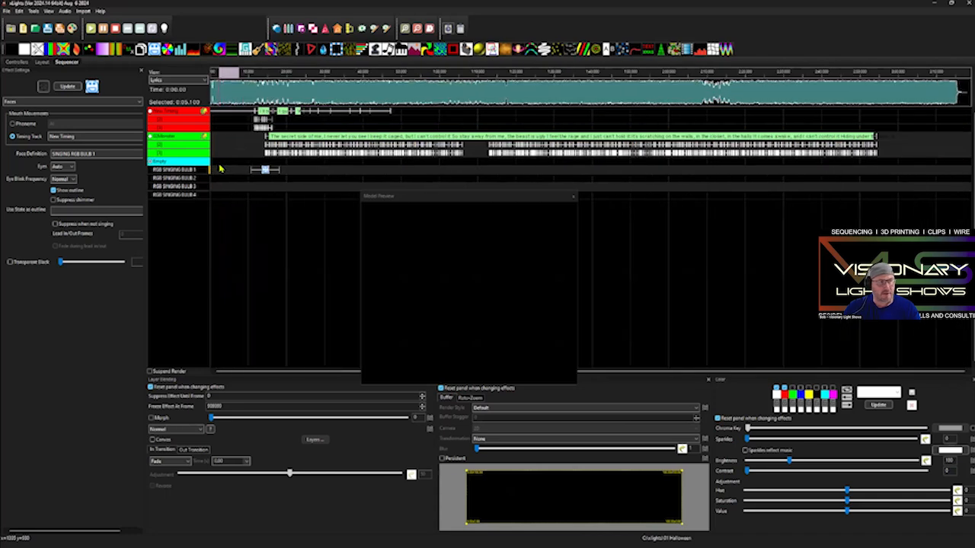
{"action": "left_click", "coordinate": [216, 85]}
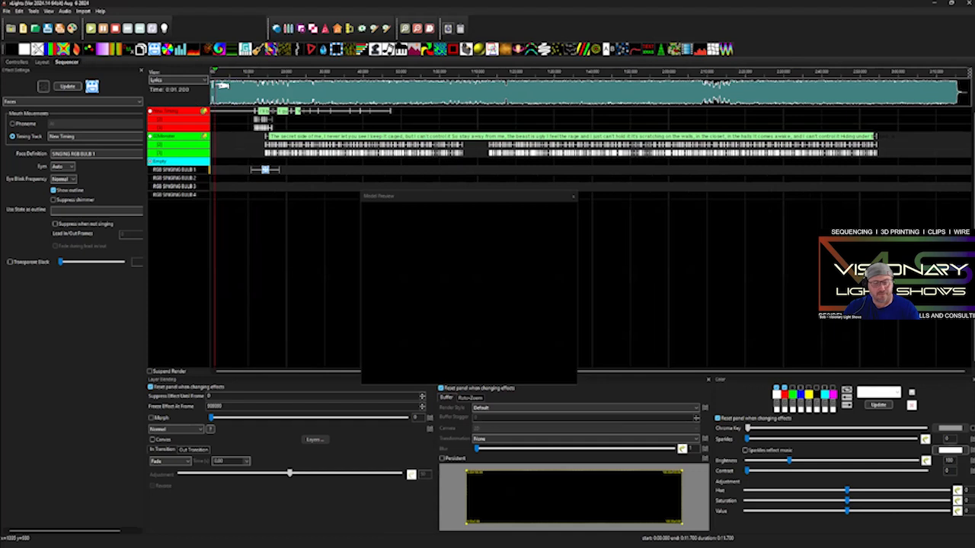
{"action": "left_click", "coordinate": [826, 90]}
{"action": "key", "text": "space"}
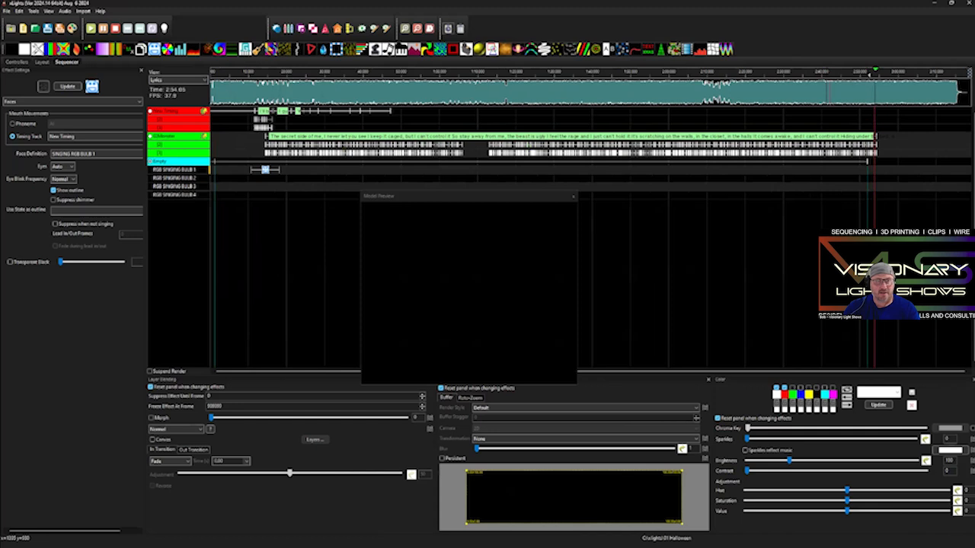
{"action": "left_click", "coordinate": [115, 29]}
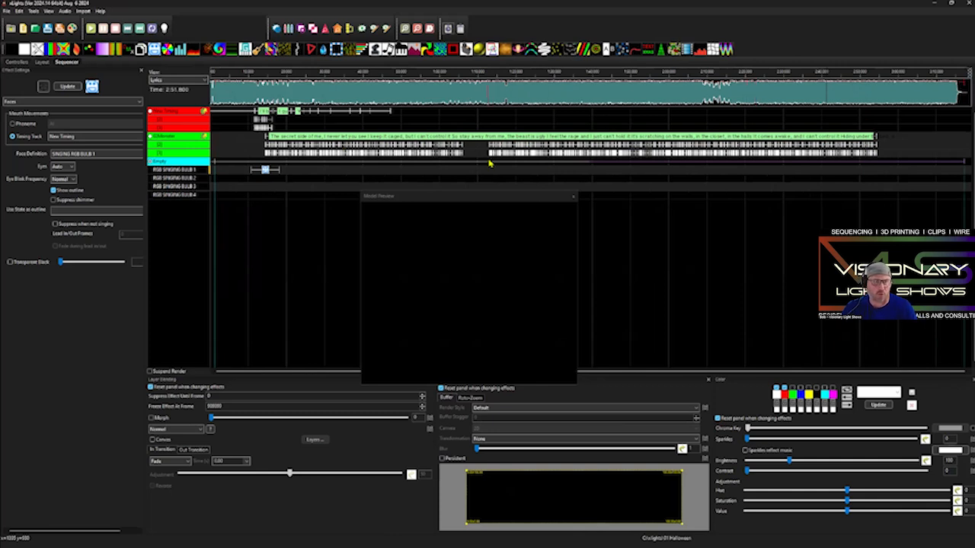
Step: Label the long segment on the Empty track with the single-paragraph Monster lyrics and break the phrase down into words
{"action": "double_click", "coordinate": [315, 166]}
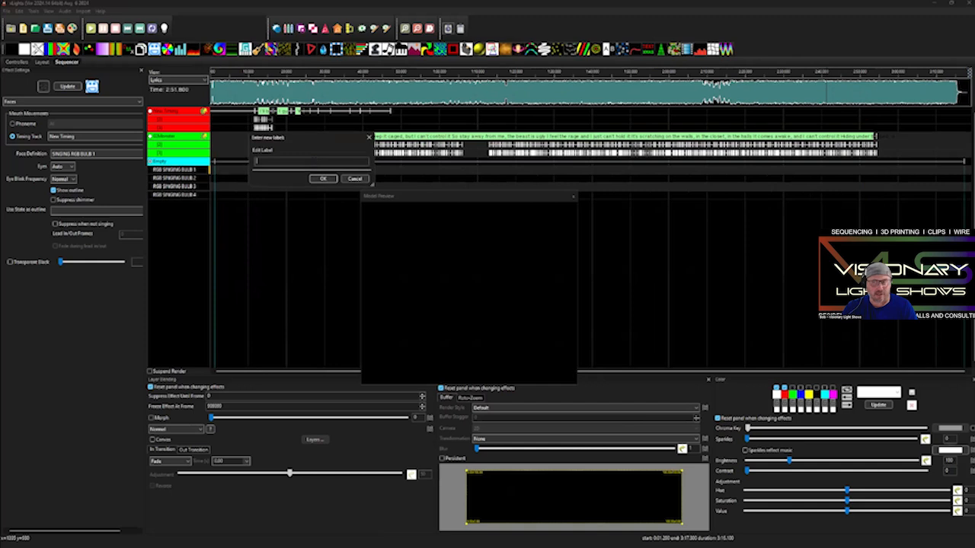
{"action": "key", "text": "alt+Tab"}
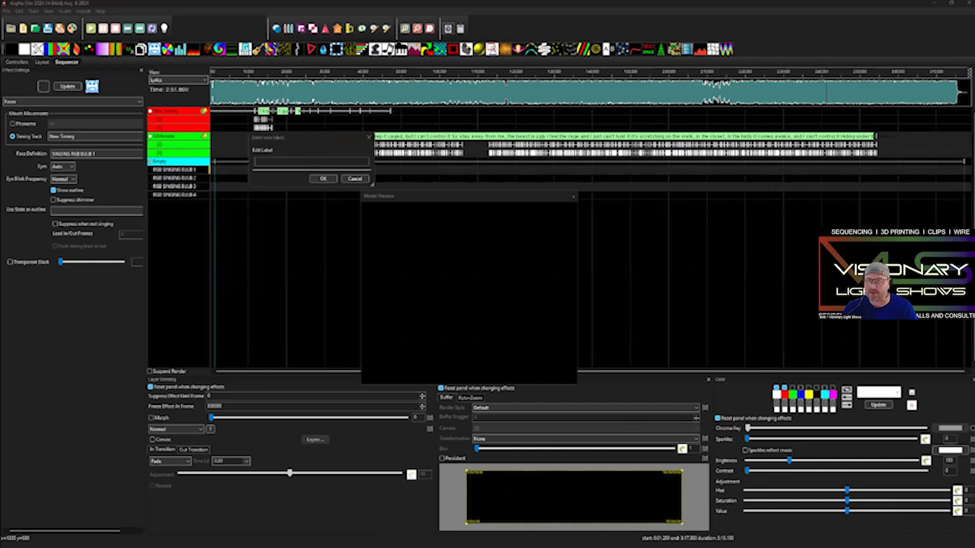
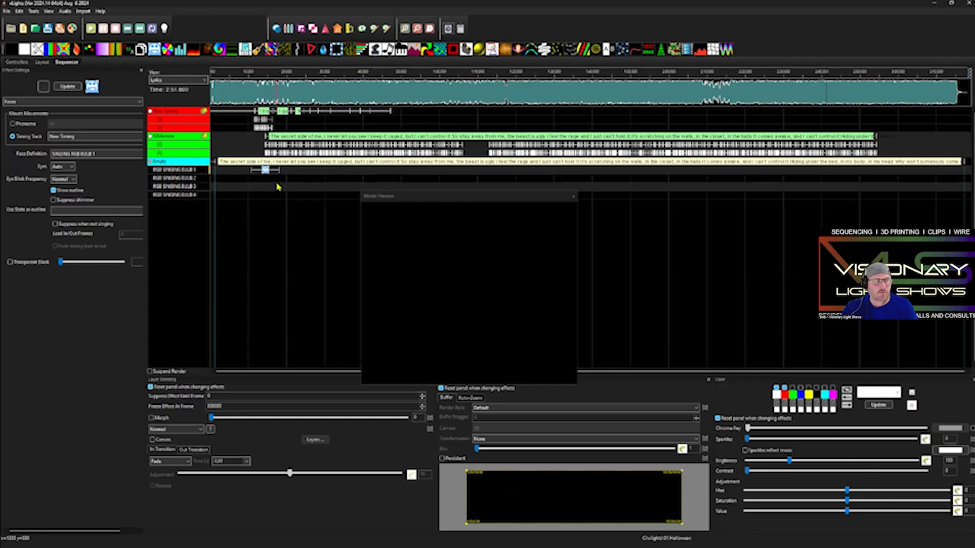
{"action": "right_click", "coordinate": [196, 164]}
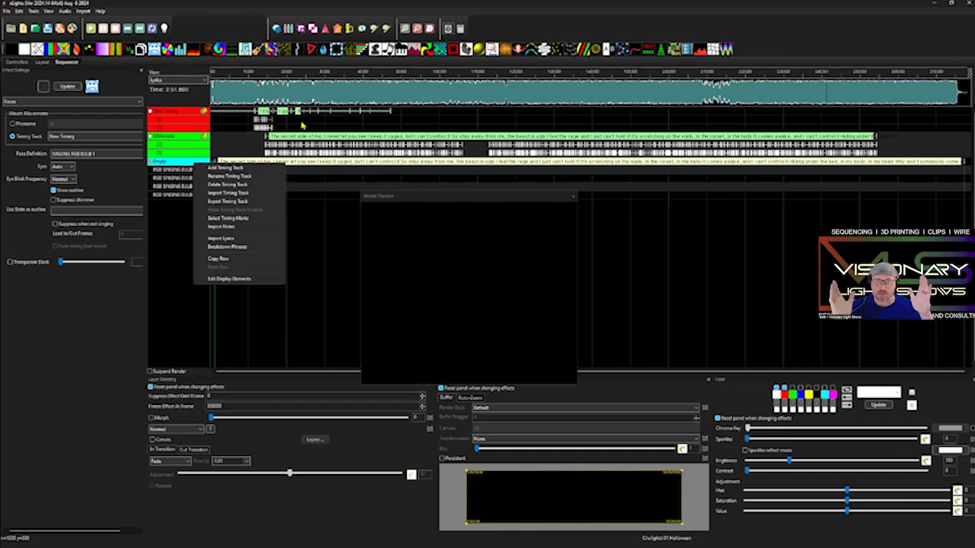
{"action": "right_click", "coordinate": [174, 162]}
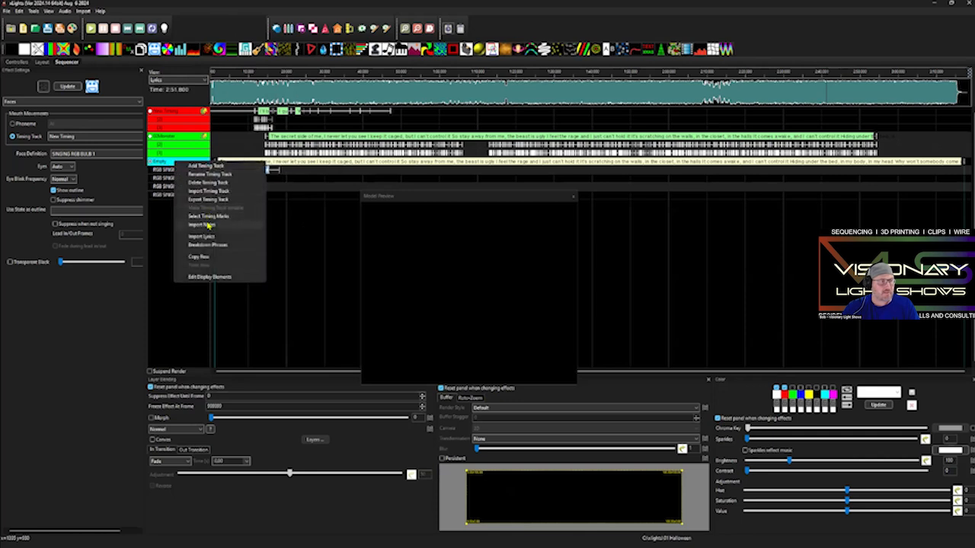
{"action": "left_click", "coordinate": [210, 246]}
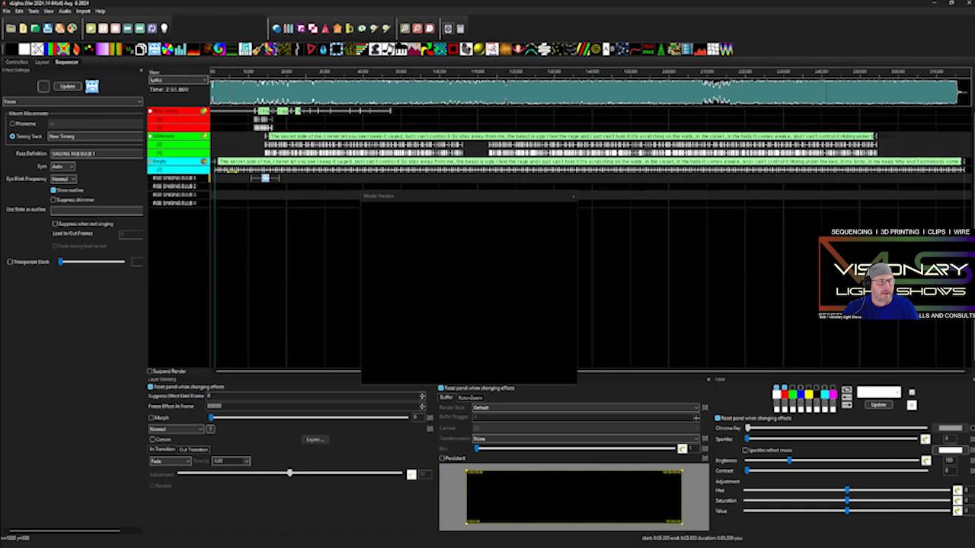
Step: Examine how the words from the phrase breakdown are spaced along the start of the Empty track
{"action": "left_click", "coordinate": [215, 180]}
{"action": "scroll", "coordinate": [214, 181], "scroll_direction": "up", "scroll_amount": 5}
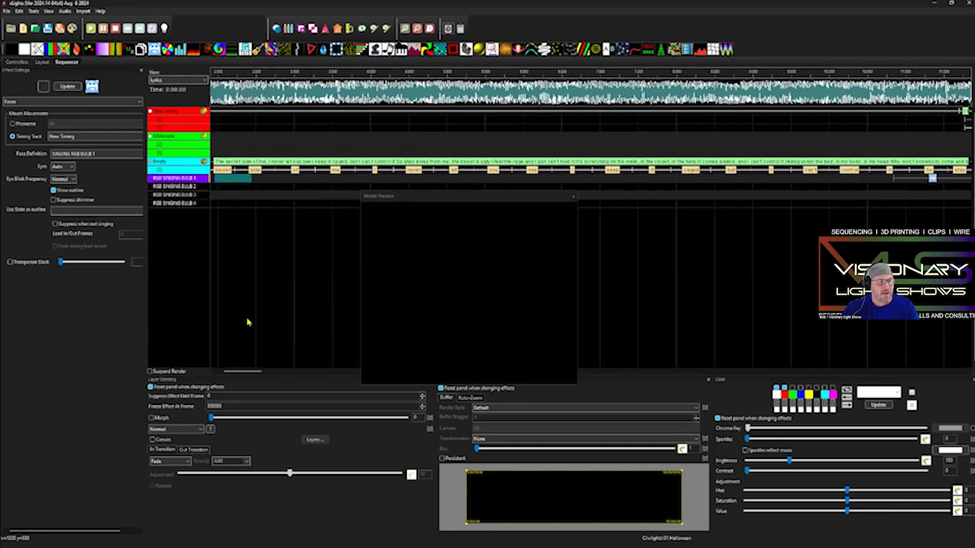
{"action": "left_click_drag", "start_coordinate": [255, 372], "coordinate": [228, 372]}
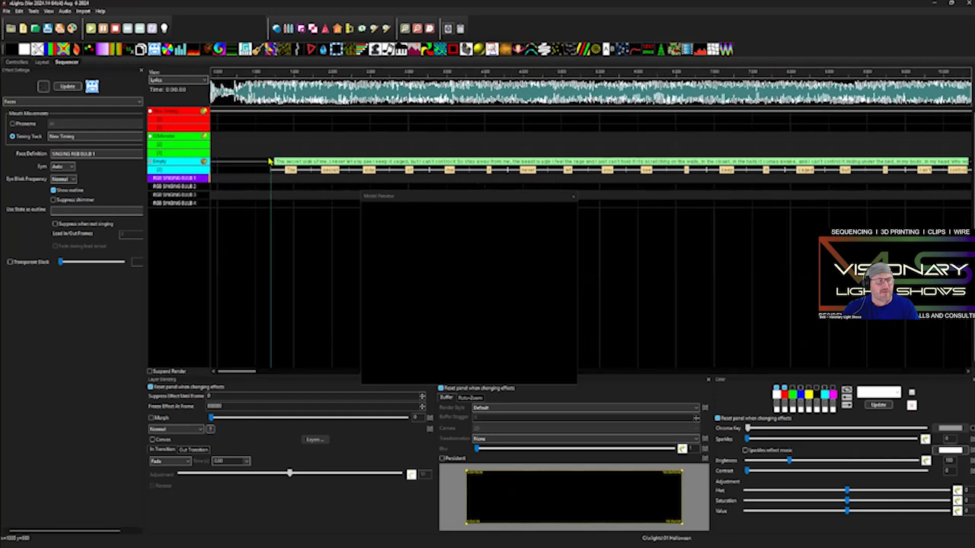
{"action": "left_click", "coordinate": [605, 188]}
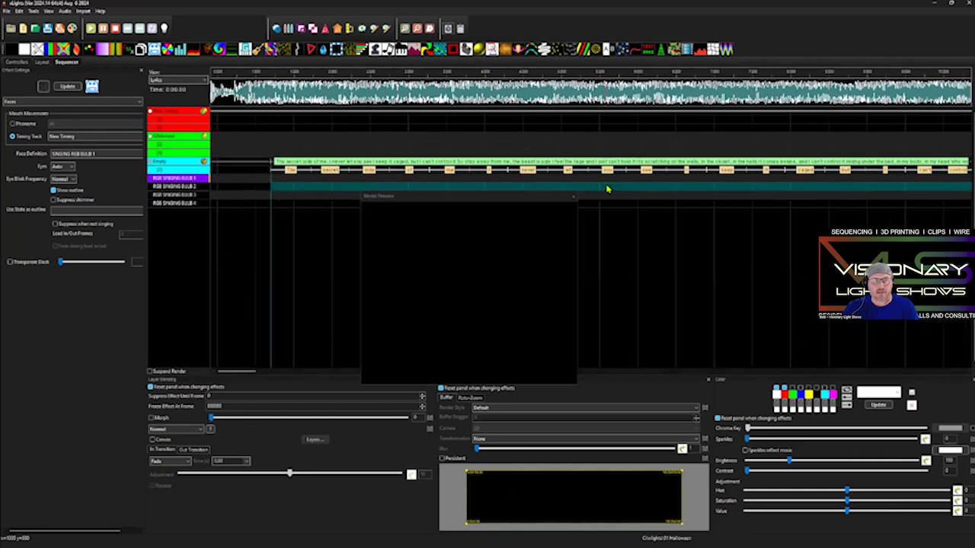
{"action": "scroll", "coordinate": [605, 188], "scroll_direction": "down", "scroll_amount": 1}
{"action": "scroll", "coordinate": [283, 191], "scroll_direction": "down", "scroll_amount": 1}
{"action": "scroll", "coordinate": [283, 190], "scroll_direction": "up", "scroll_amount": 1}
{"action": "left_click_drag", "start_coordinate": [308, 170], "coordinate": [278, 170]}
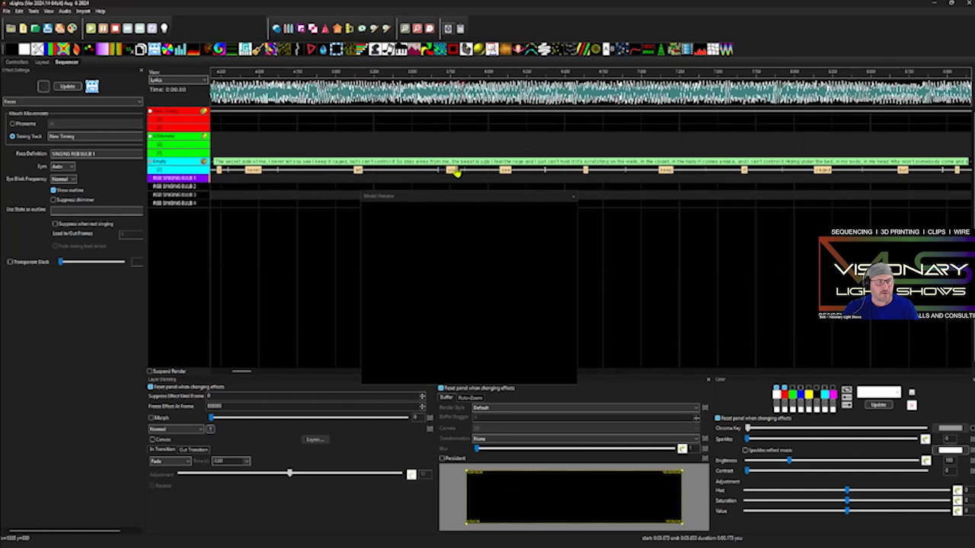
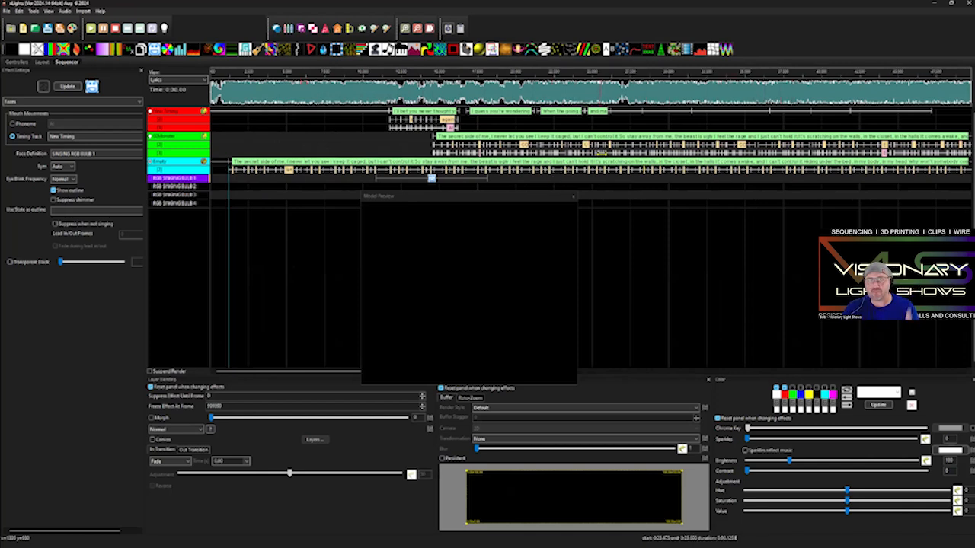
Step: Compare the whole-song lyric phrases on the Monster and Empty tracks with the line-by-line phrases on New Timing
{"action": "left_click", "coordinate": [716, 187]}
{"action": "scroll", "coordinate": [738, 187], "scroll_direction": "down", "scroll_amount": 3}
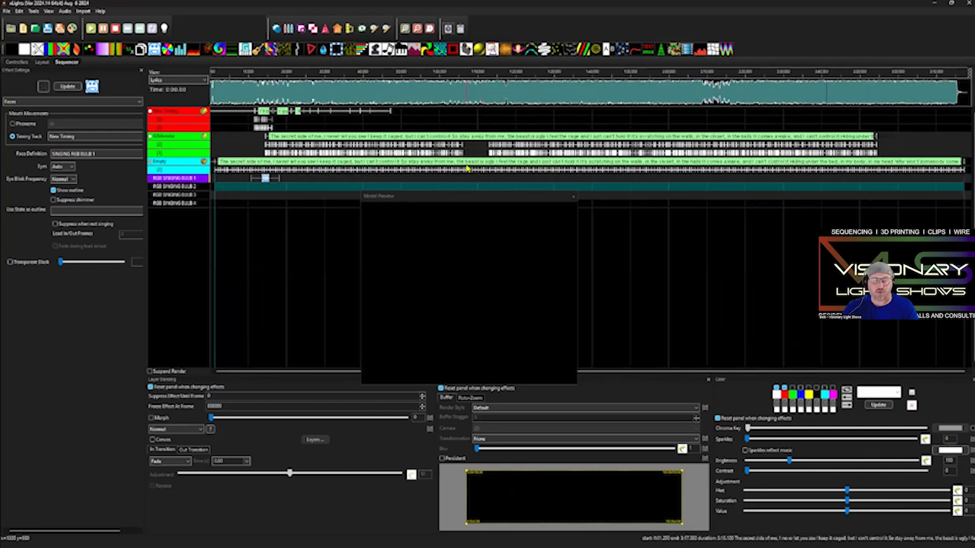
{"action": "left_click", "coordinate": [397, 172]}
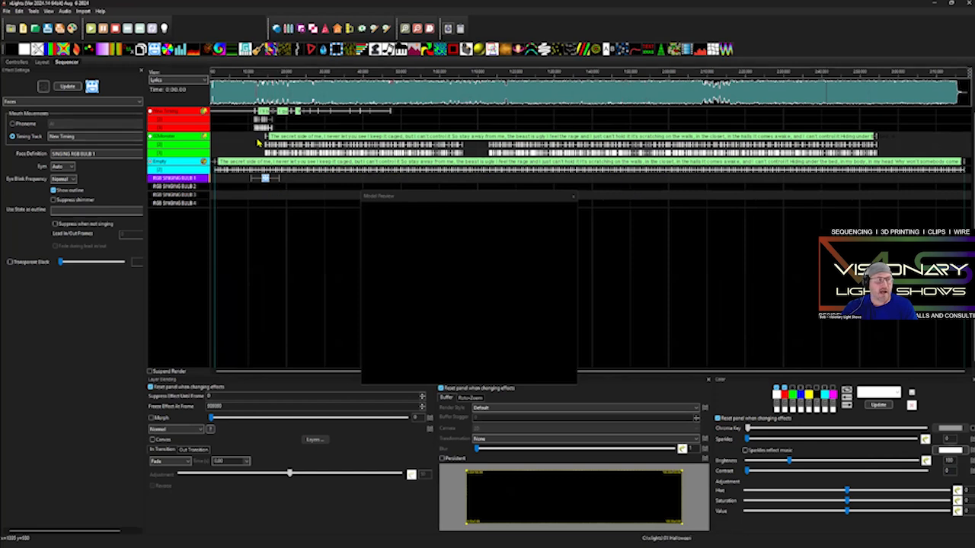
{"action": "scroll", "coordinate": [251, 126], "scroll_direction": "up", "scroll_amount": 1}
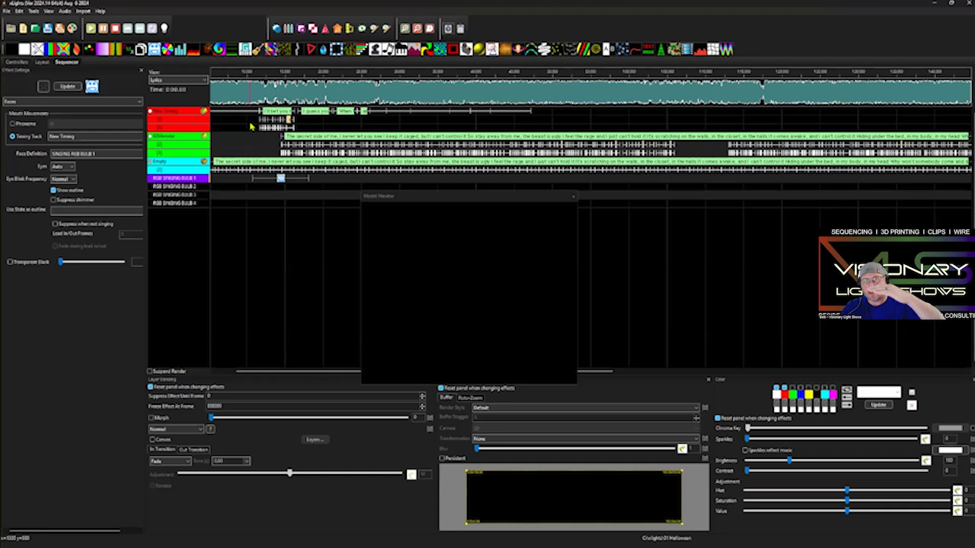
{"action": "left_click", "coordinate": [273, 115]}
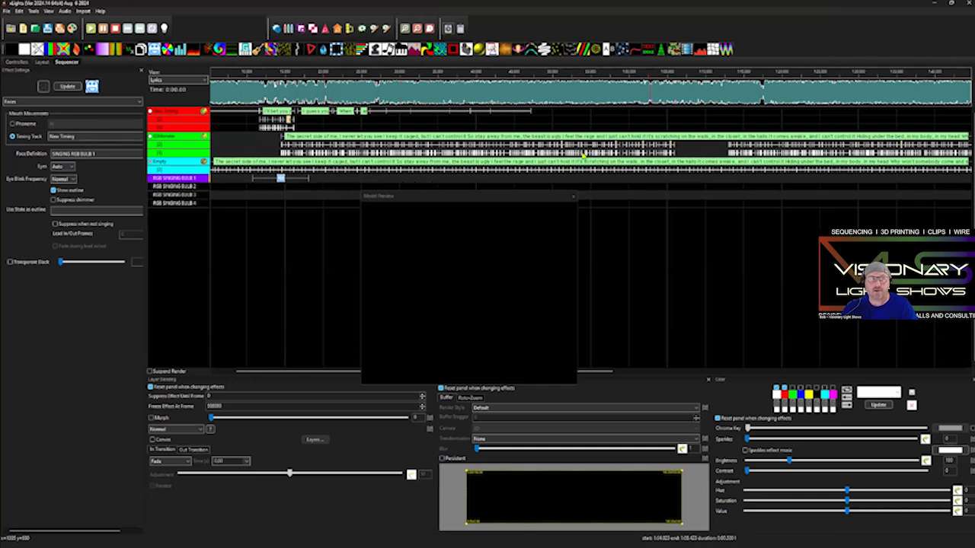
{"action": "scroll", "coordinate": [265, 143], "scroll_direction": "up", "scroll_amount": 3}
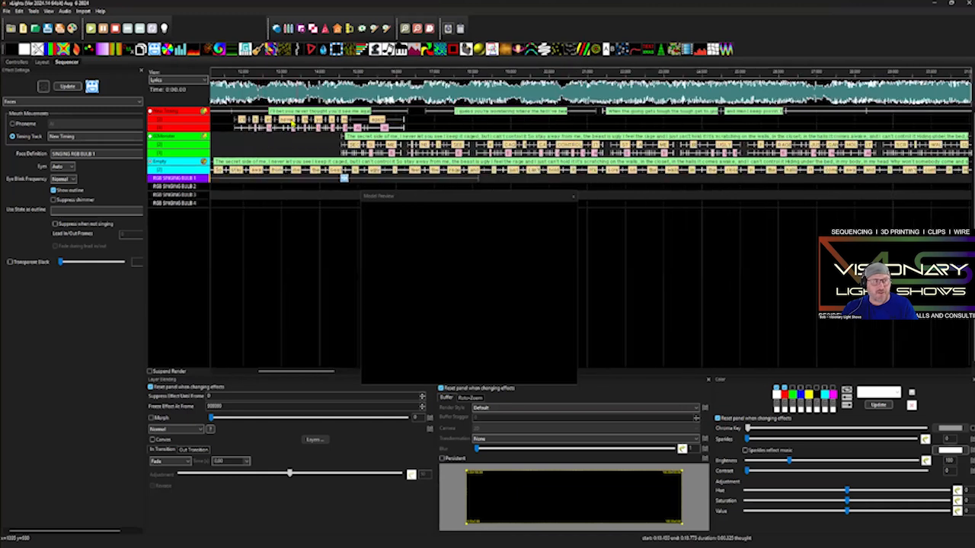
{"action": "scroll", "coordinate": [367, 129], "scroll_direction": "down", "scroll_amount": 4}
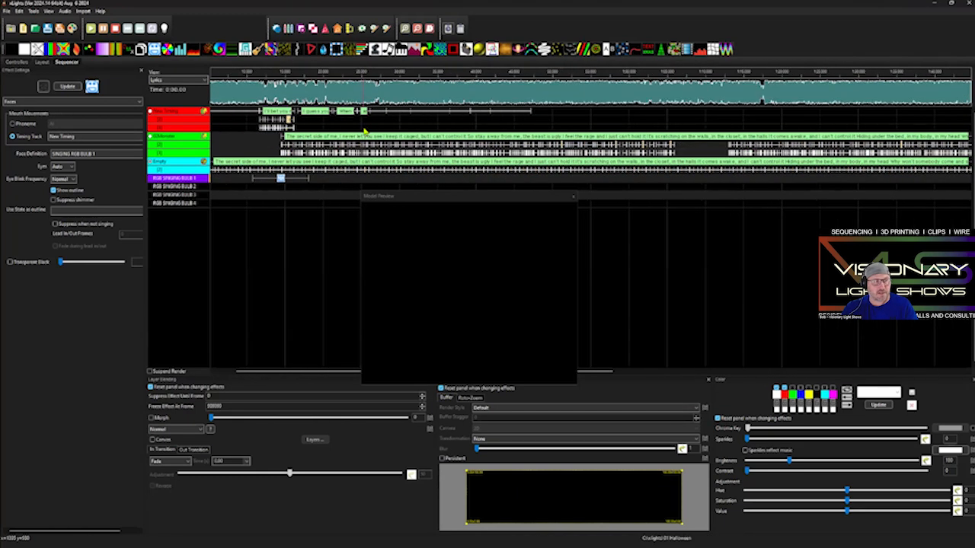